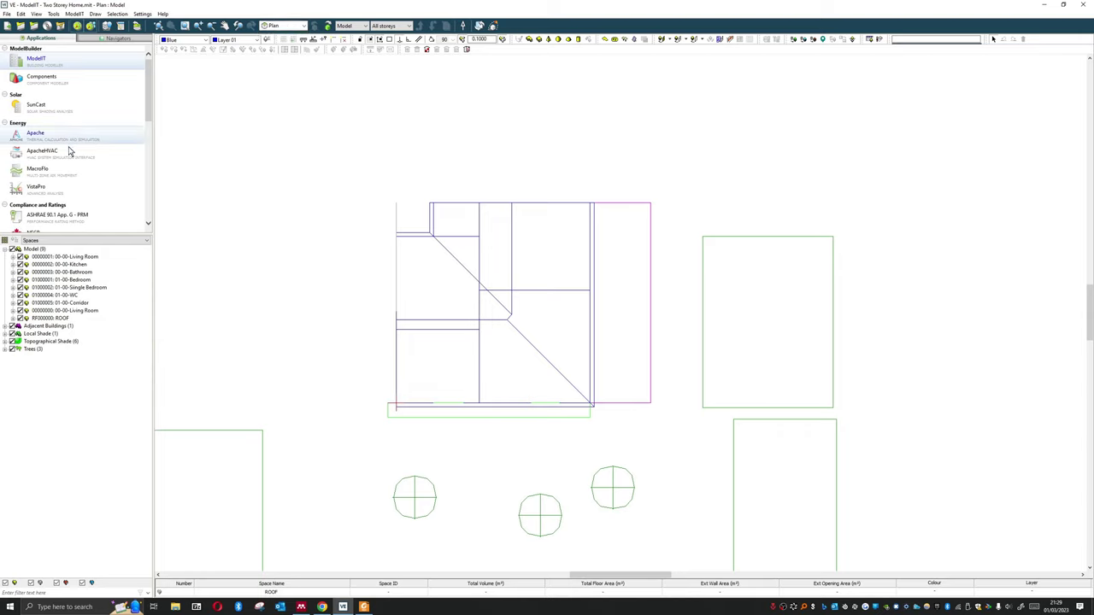
Switch from the building modeller to MacroFlo for the Two Storey Home model.
click(64, 175)
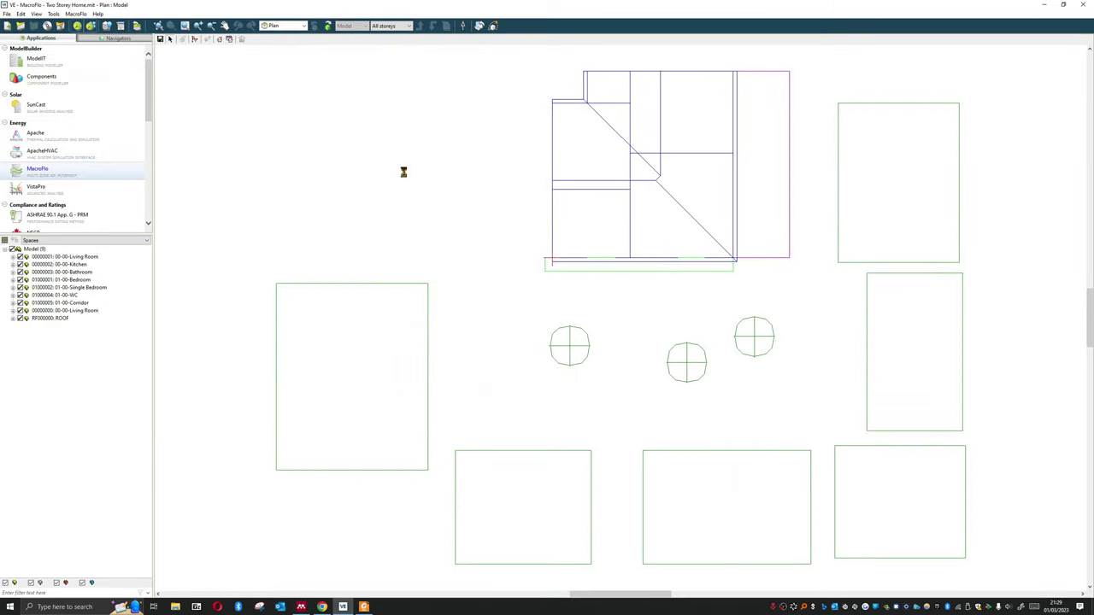
middle_drag(403, 171, 346, 250)
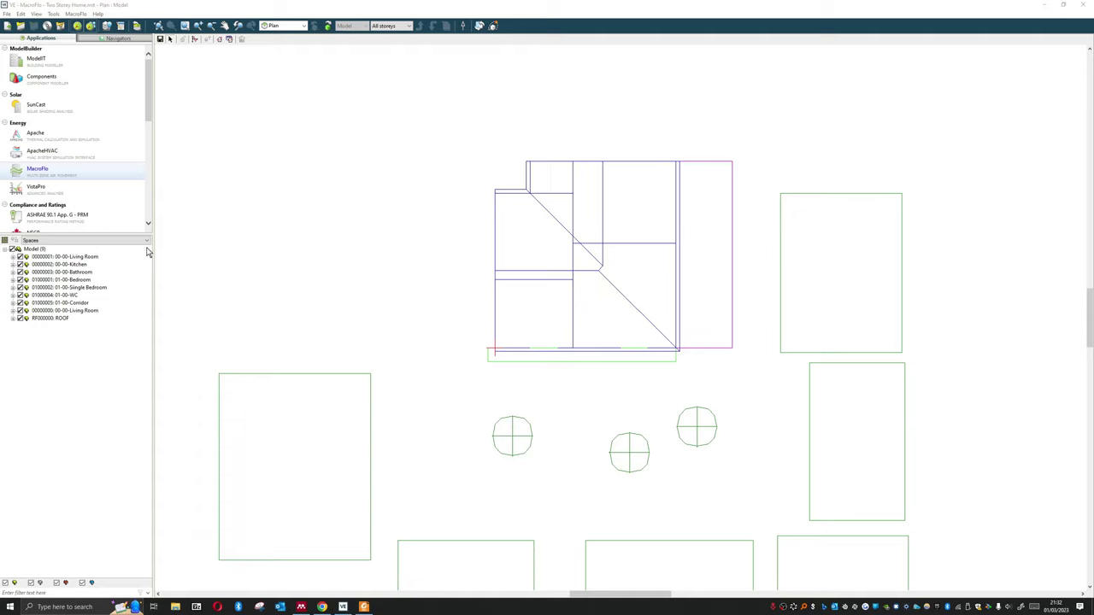
middle_drag(594, 341, 543, 359)
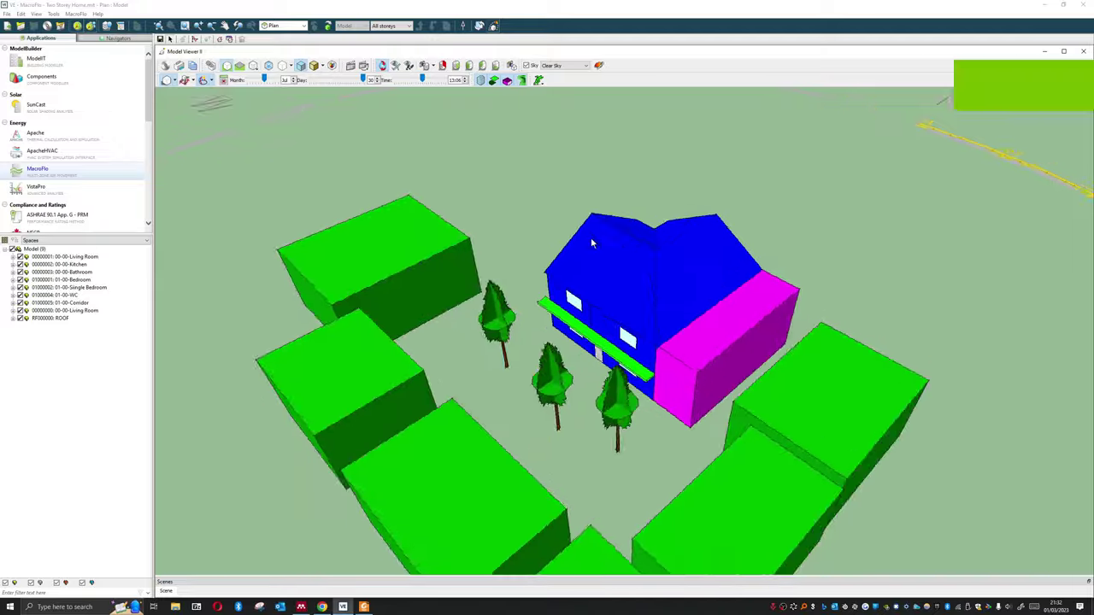
Inspect the house and its surrounding buildings and trees from different sides in the 3D model viewer.
drag(590, 237, 431, 260)
click(503, 27)
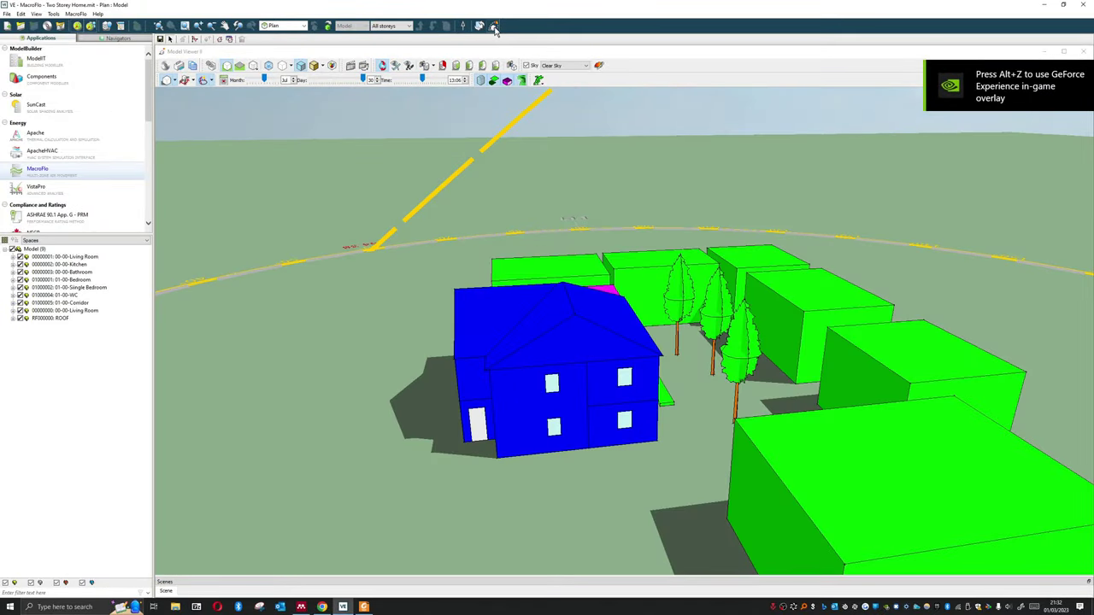
middle_drag(433, 200, 373, 194)
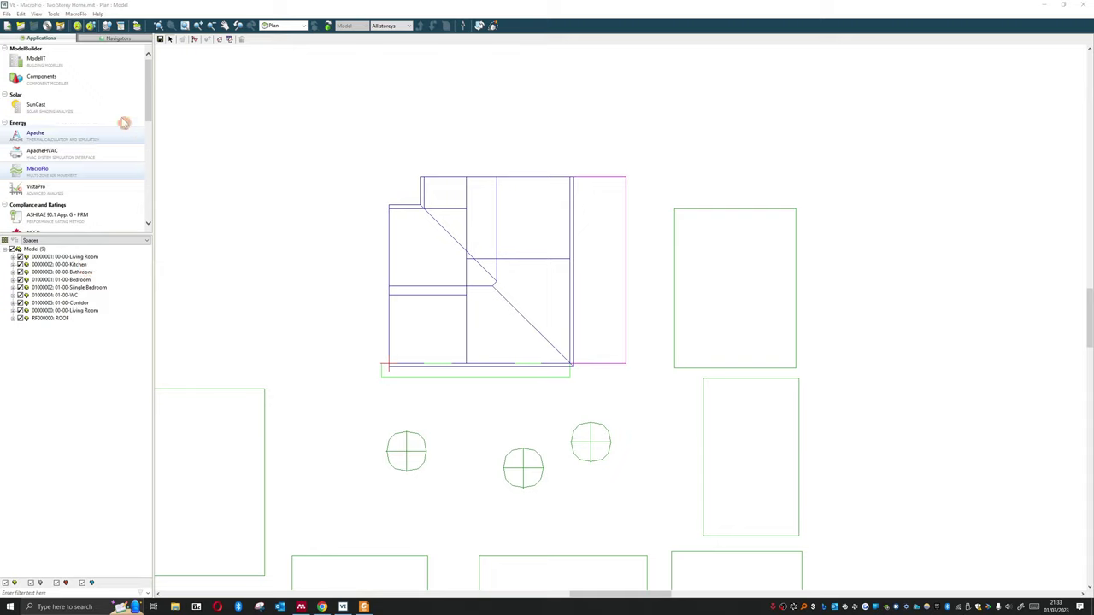
Review the settings of the default external window opening type in the MacroFlo opening types, saving and closing them.
click(219, 41)
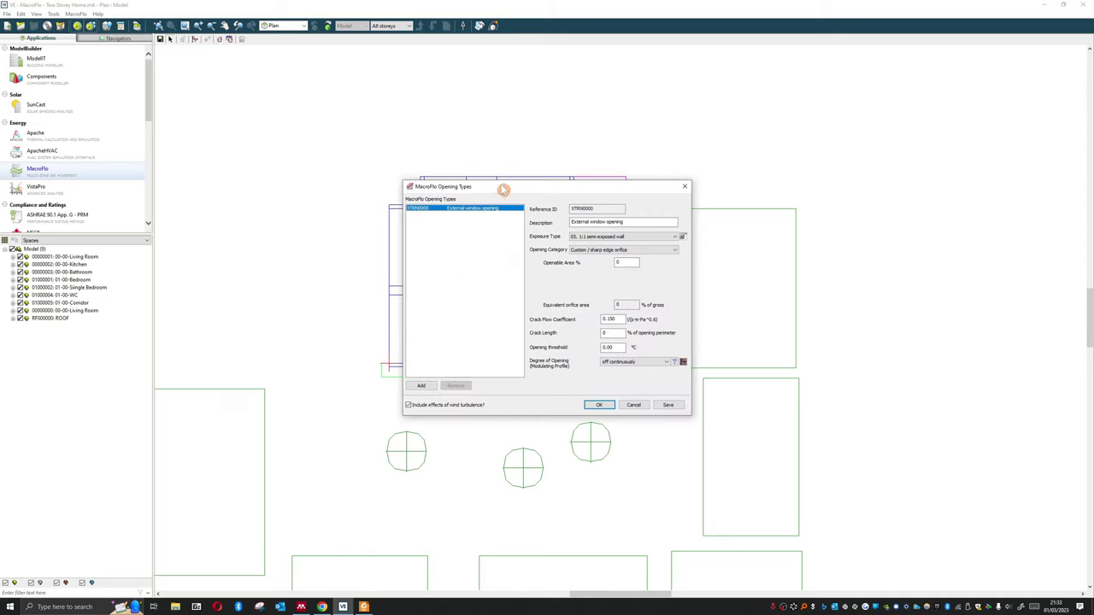
drag(504, 186, 431, 197)
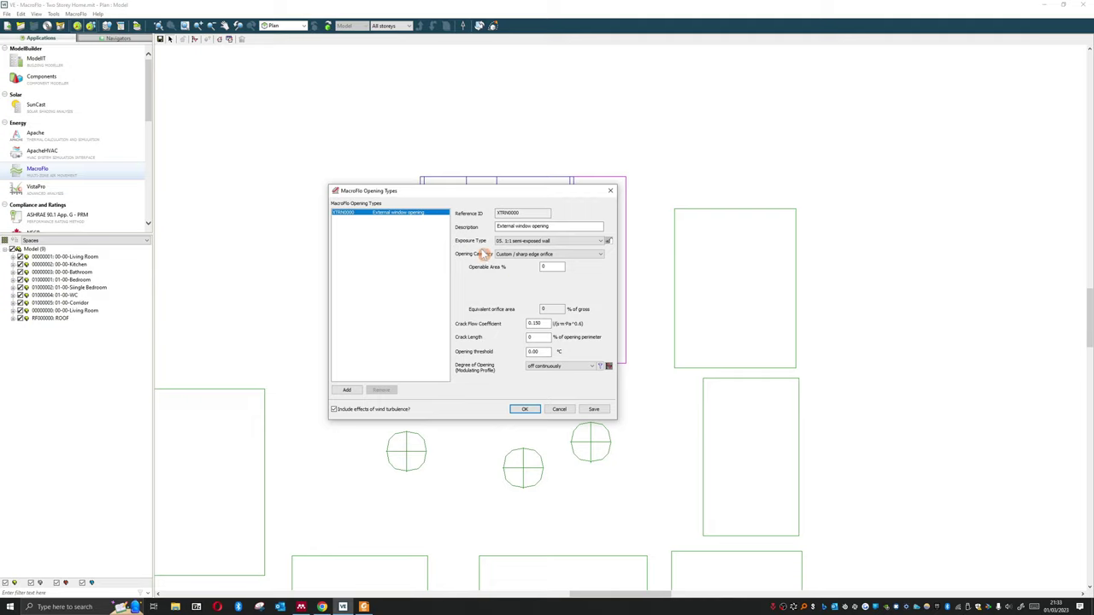
click(592, 409)
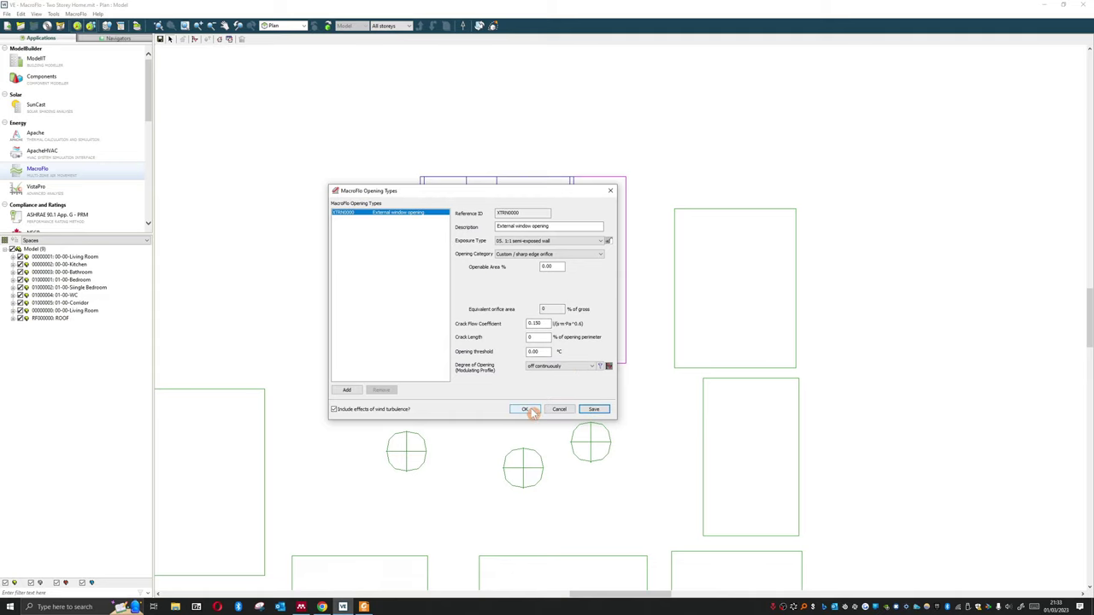
click(531, 410)
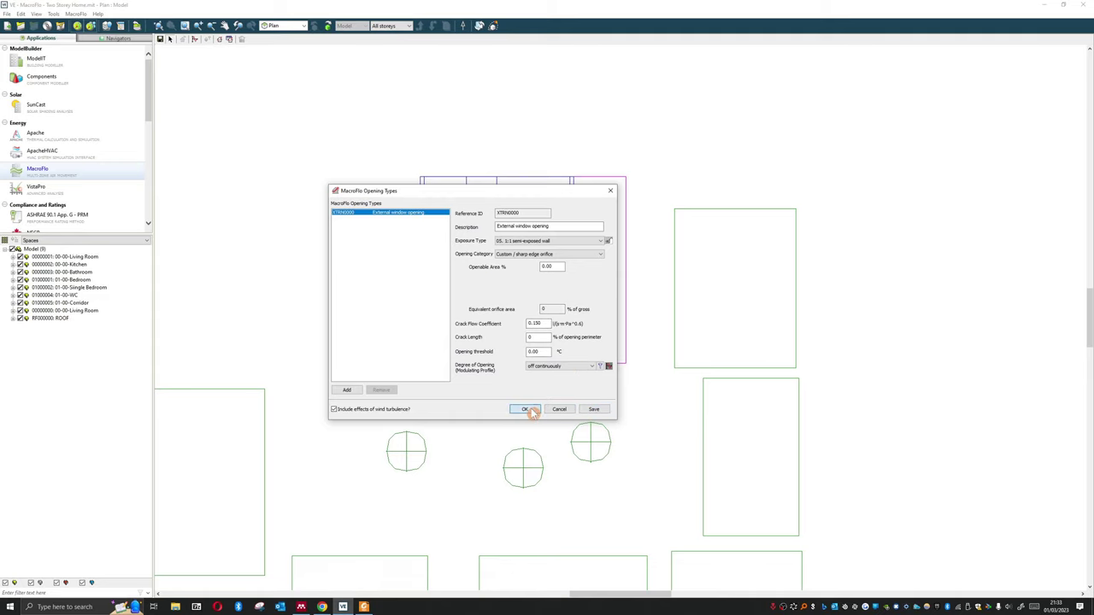
Show the model in the axonometric view with the house enlarged.
click(290, 26)
click(288, 73)
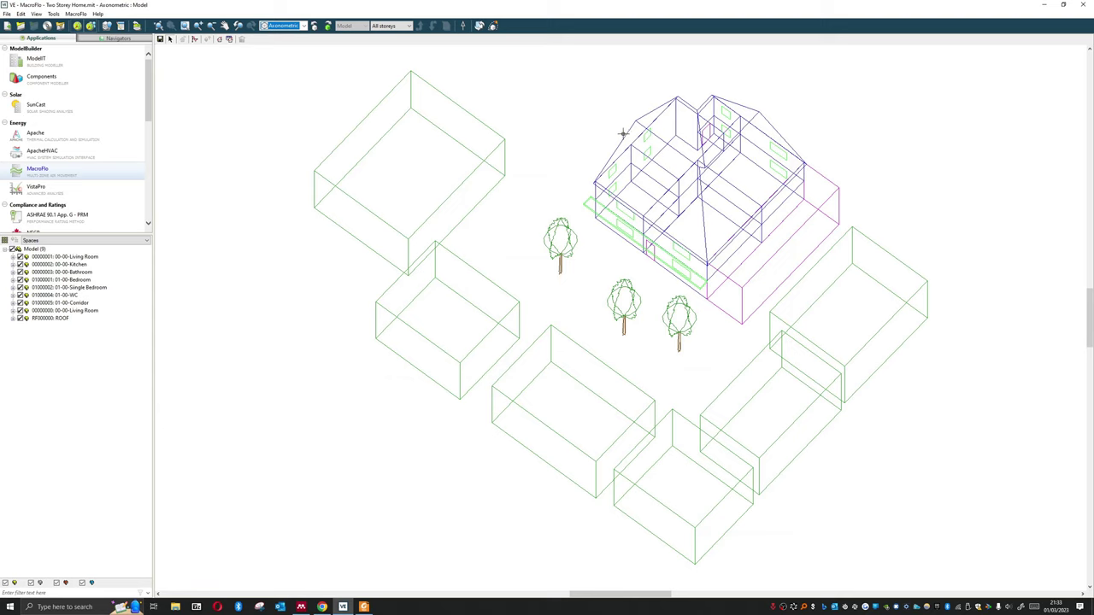
scroll(419, 209, up, 5)
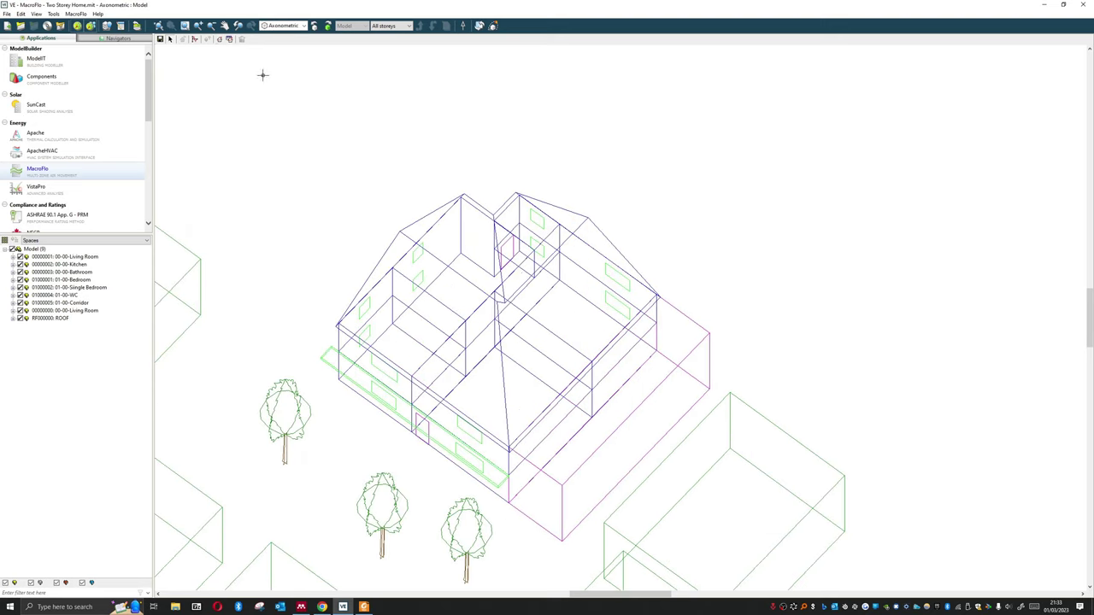
Select the whole house and check which opening types are assigned to its external glazing and doors.
drag(329, 183, 636, 492)
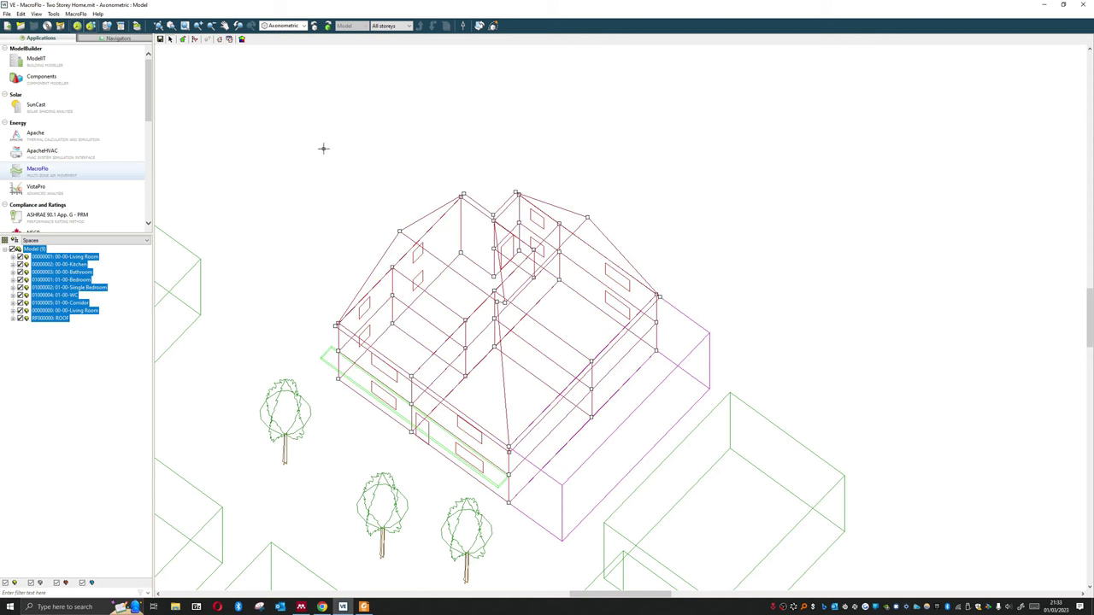
click(184, 41)
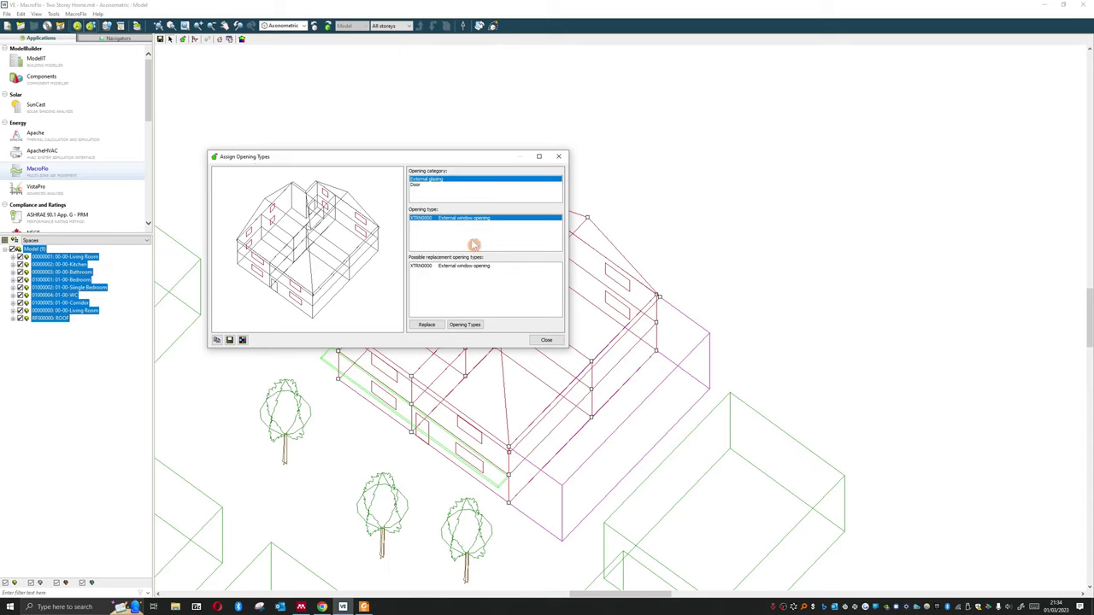
click(419, 185)
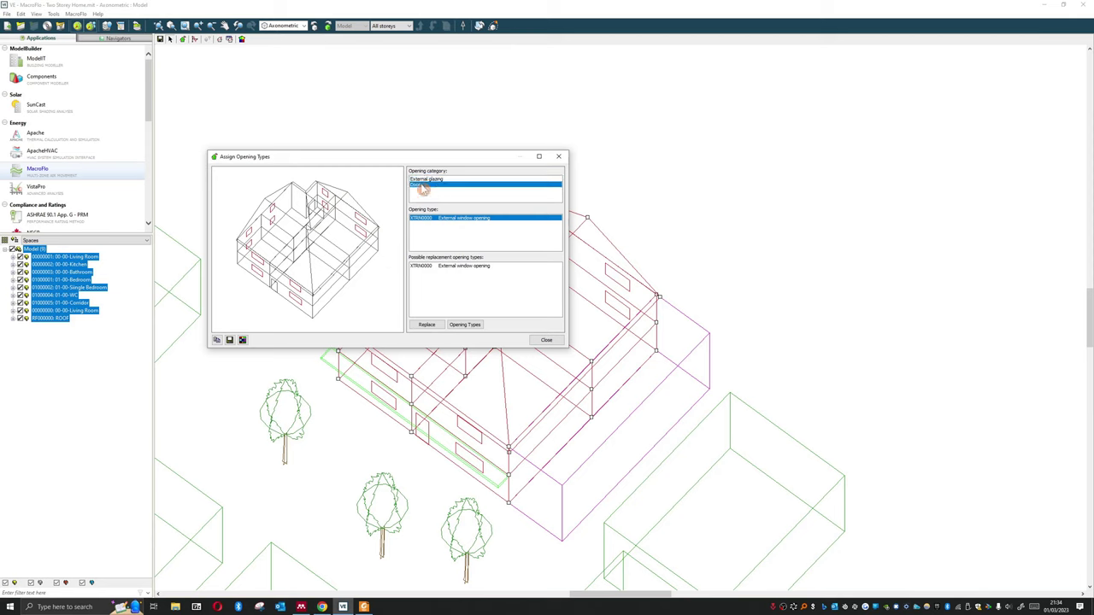
click(422, 179)
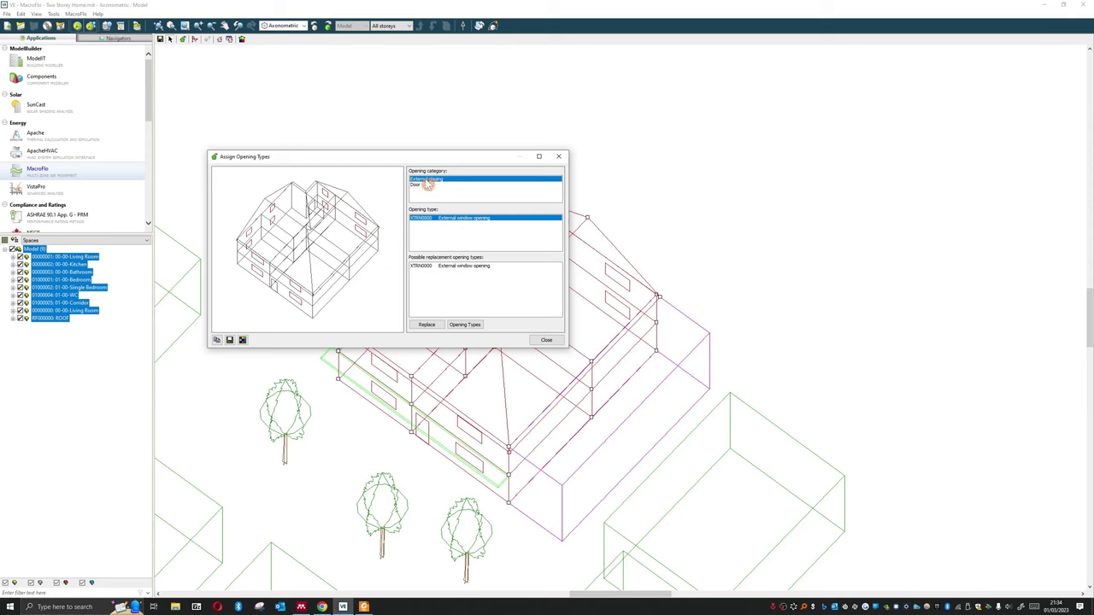
click(546, 340)
click(324, 179)
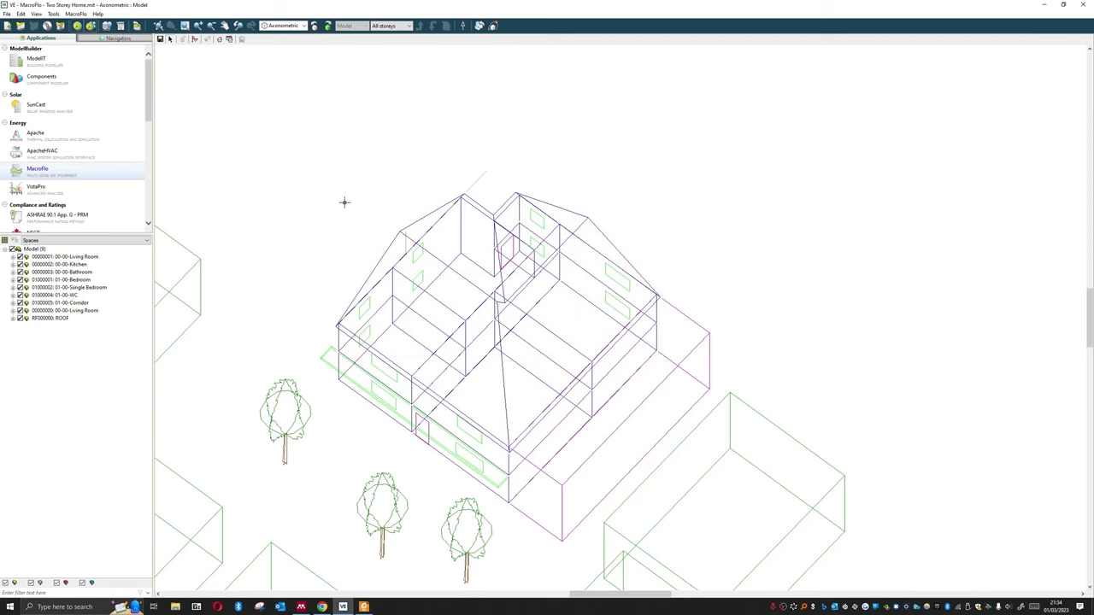
Add a new MacroFlo opening type with the description "Opening Window".
click(220, 40)
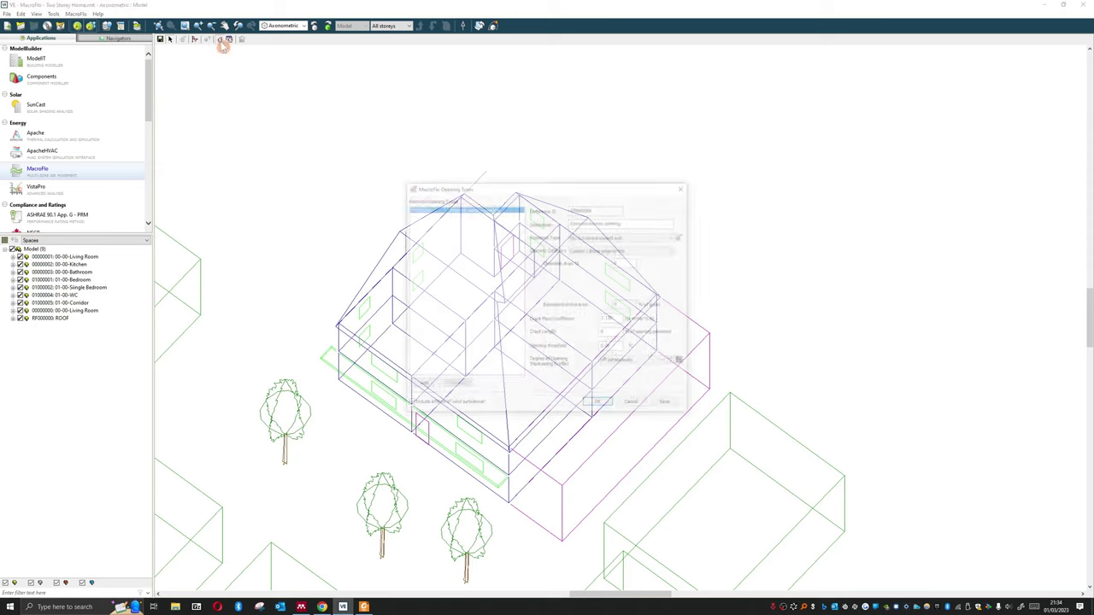
click(424, 386)
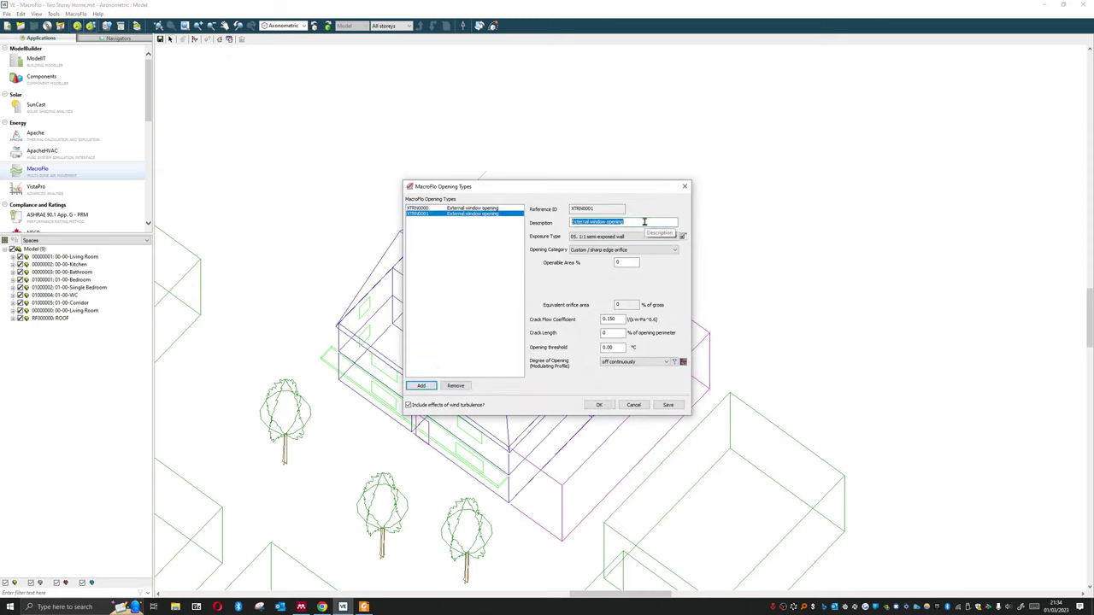
text(Opening Window)
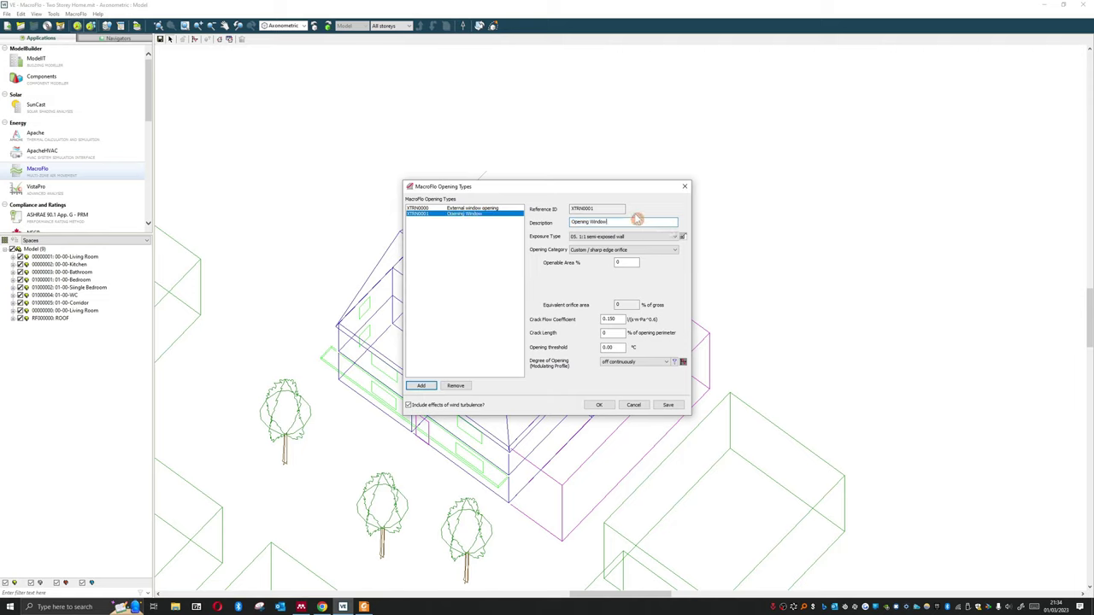
click(464, 211)
Browse the exposure types for the Opening Window type and choose 05. 1:1 semi-exposed wall.
click(628, 238)
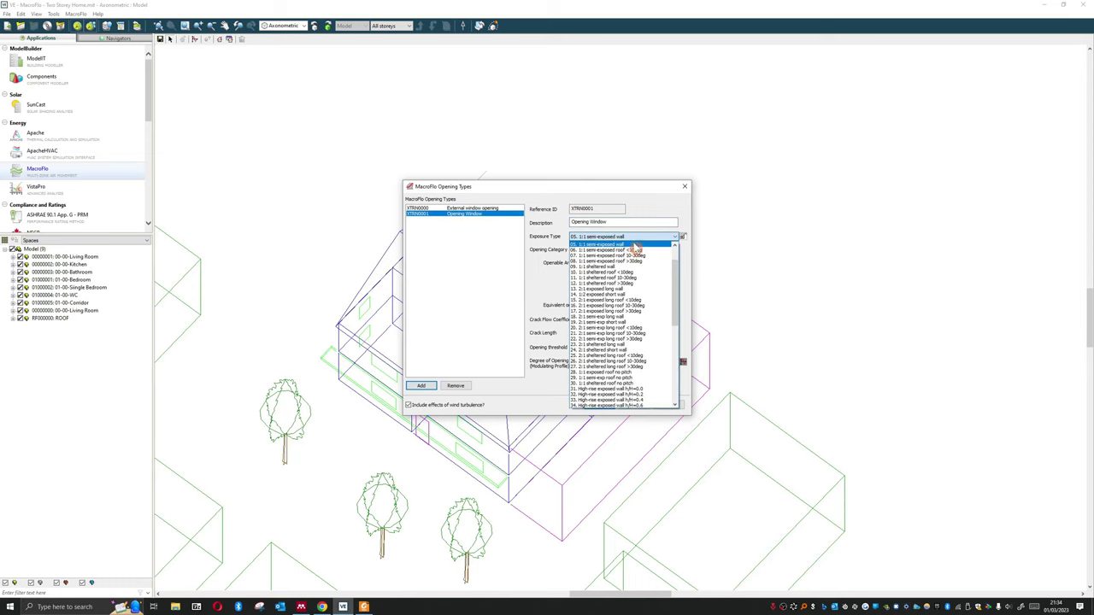
scroll(637, 250, down, 3)
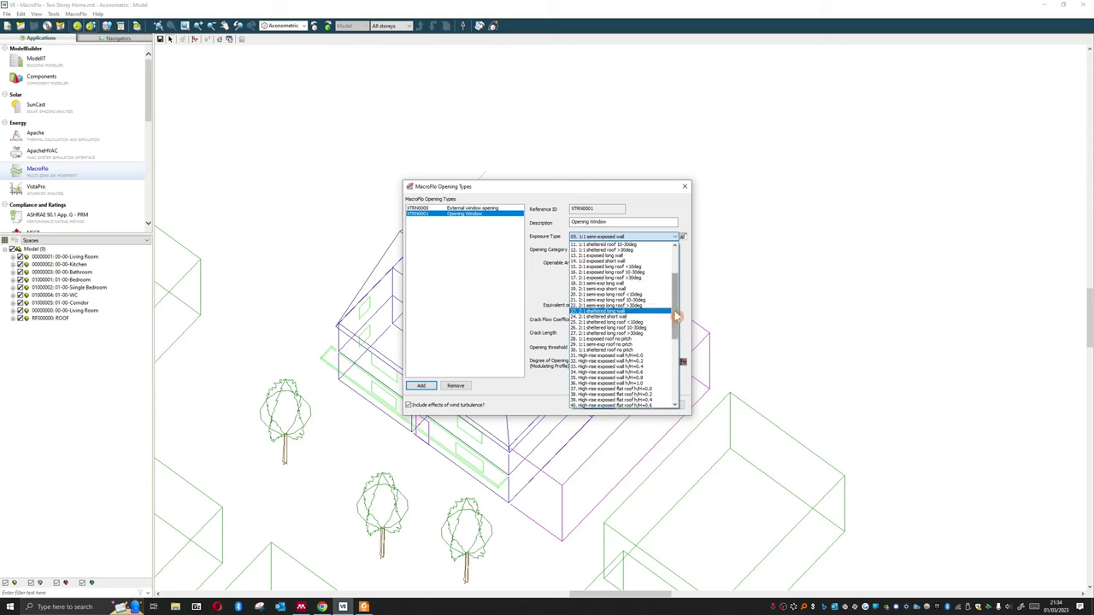
scroll(673, 340, down, 4)
drag(673, 340, 668, 275)
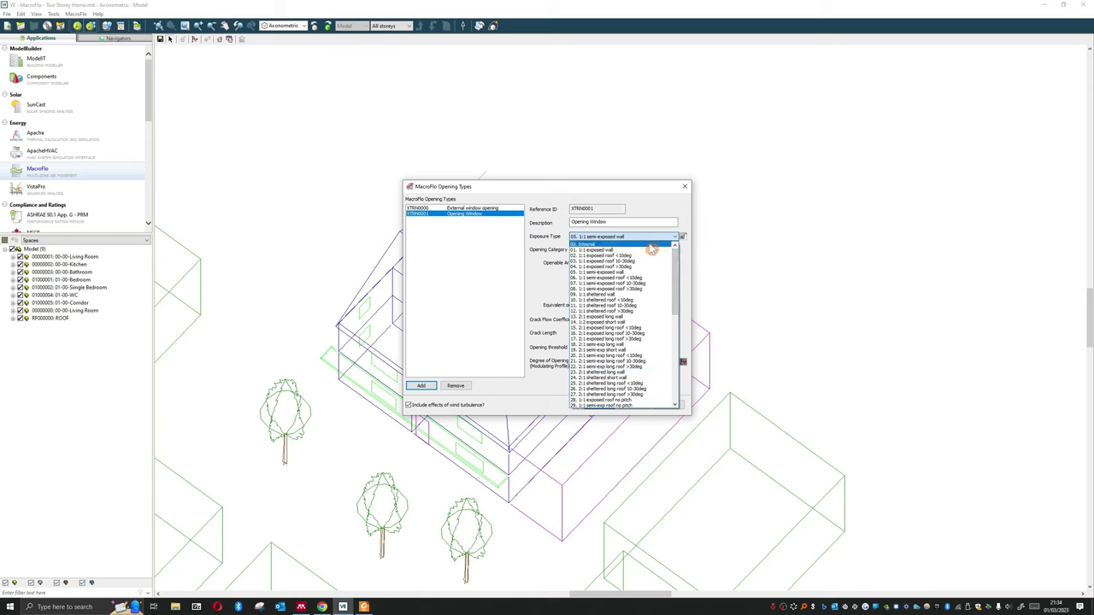
click(650, 237)
click(649, 236)
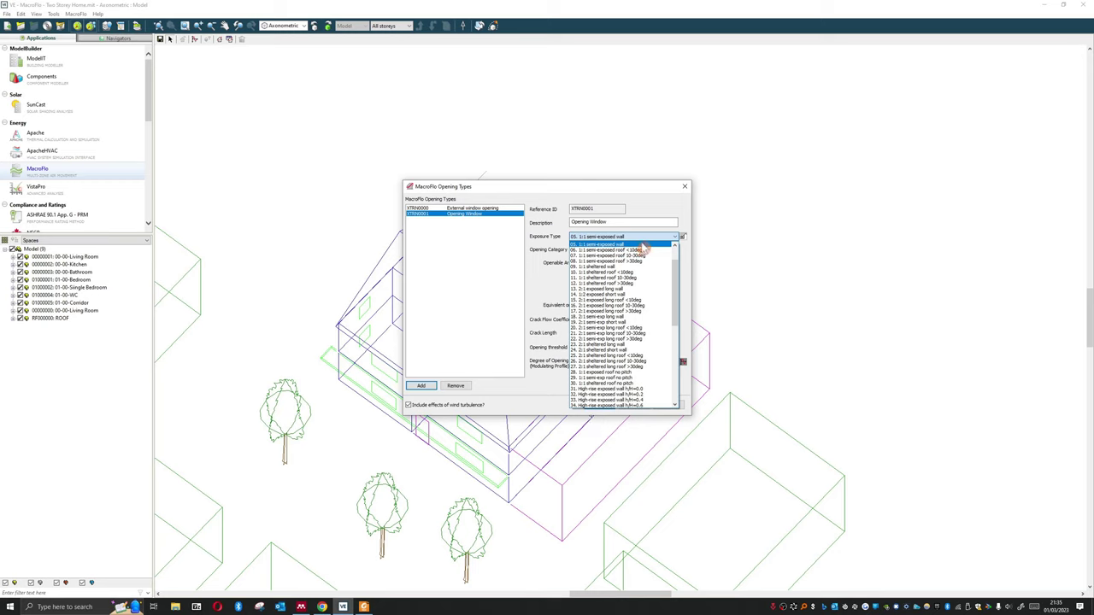
click(643, 246)
Examine the high-rise exposure type options and the wind pressure coefficients of the exposure types.
click(640, 237)
drag(682, 295, 683, 334)
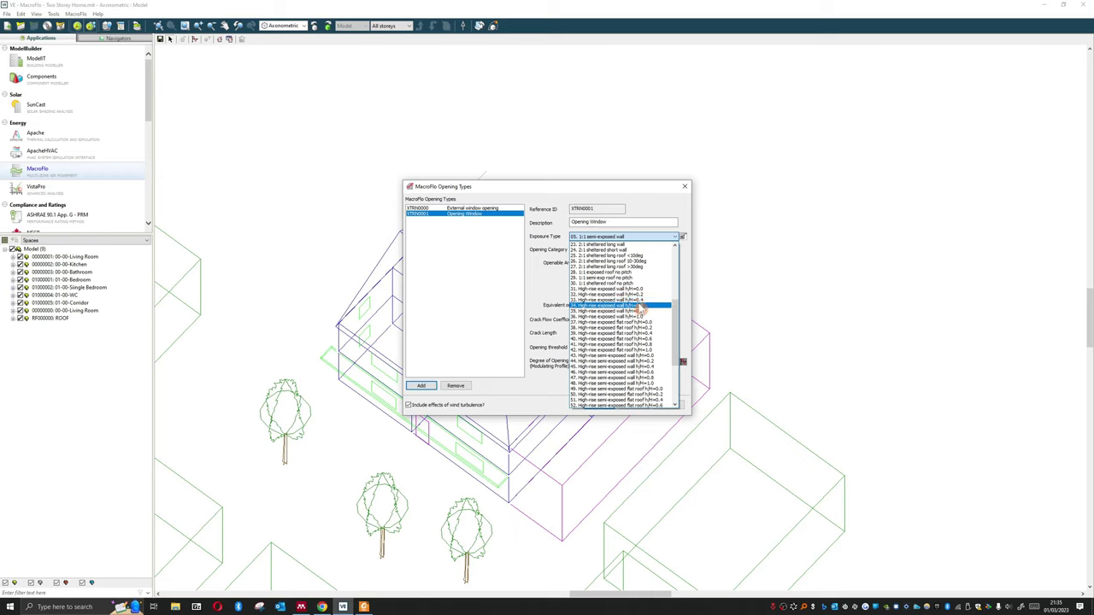
scroll(637, 309, down, 3)
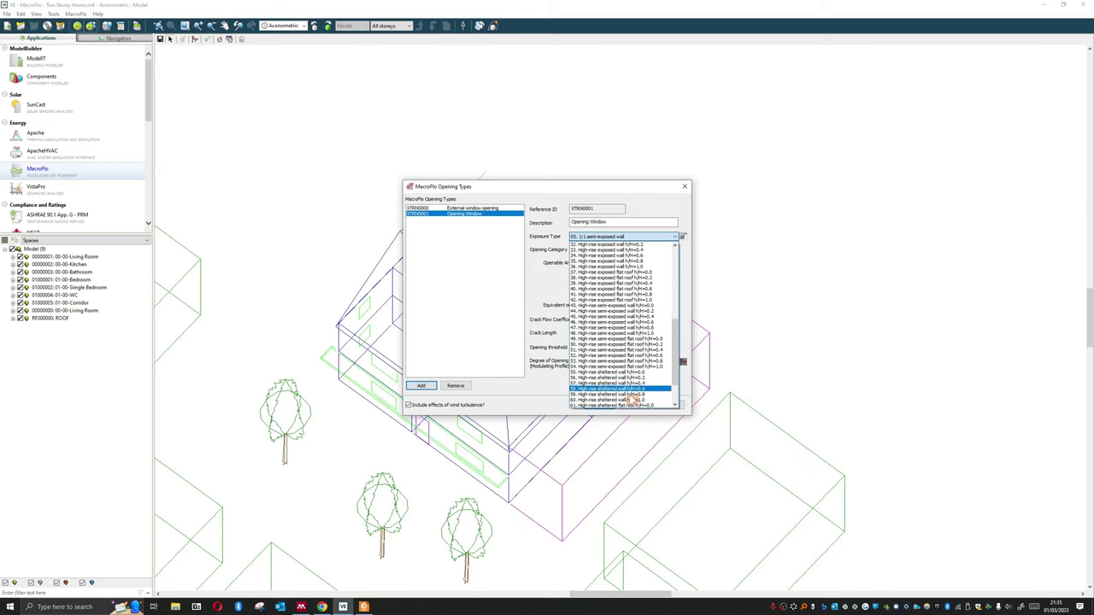
scroll(681, 360, up, 7)
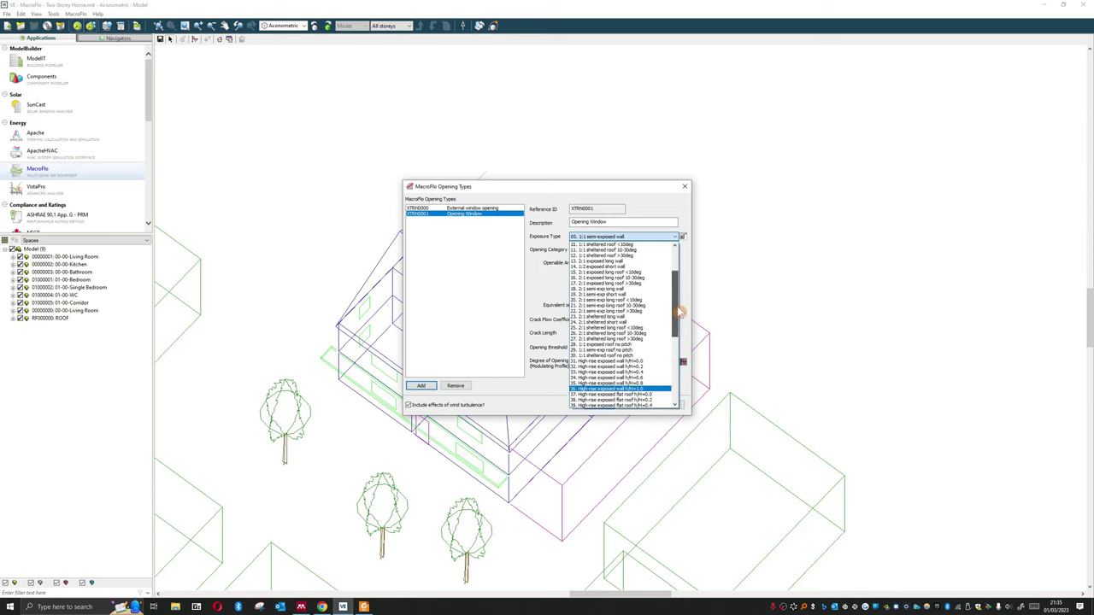
scroll(679, 312, down, 3)
click(538, 264)
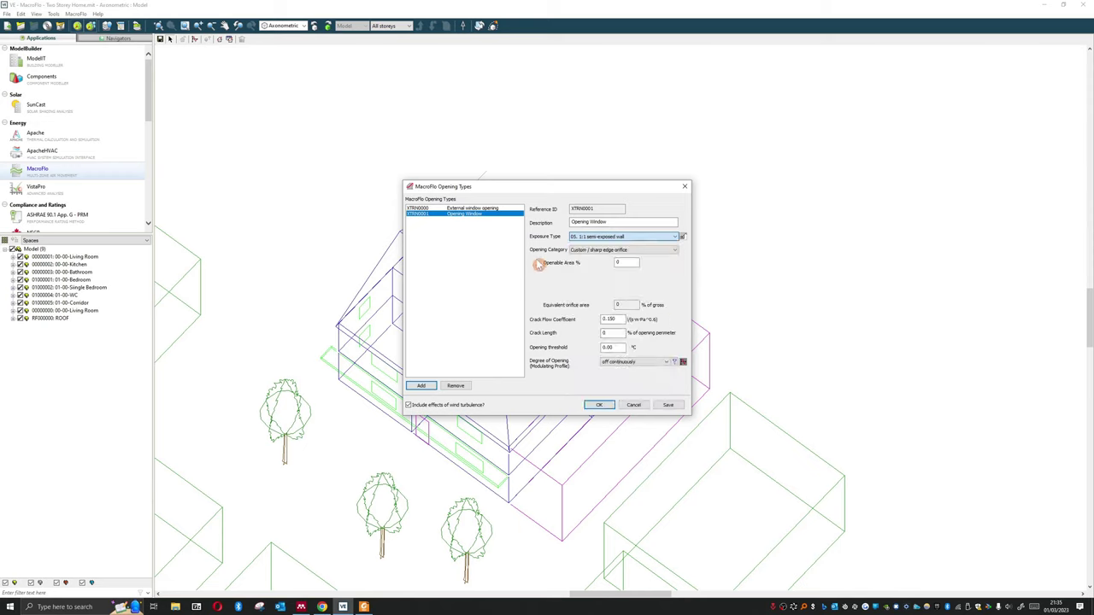
click(683, 237)
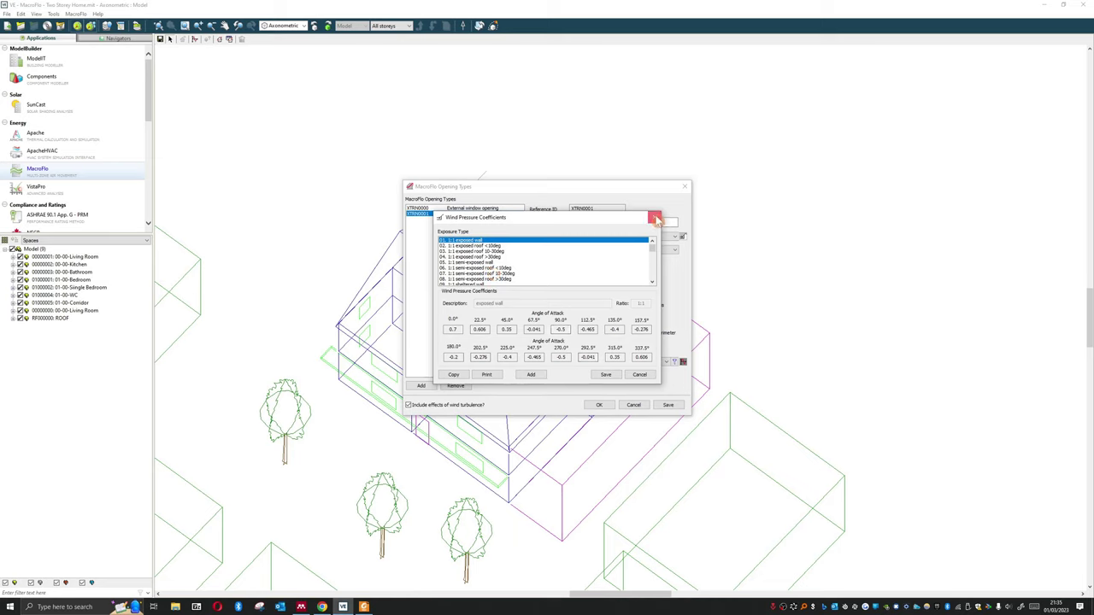
click(655, 219)
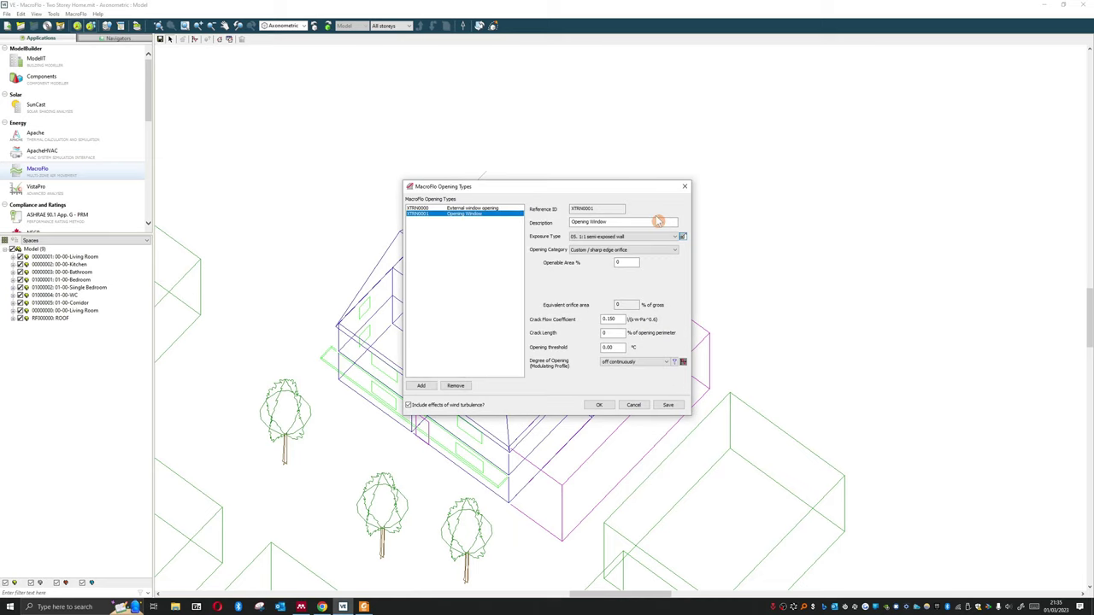
Choose Custom / sharp edge orifice as the Opening Window category and set its openable area to 100%.
click(588, 251)
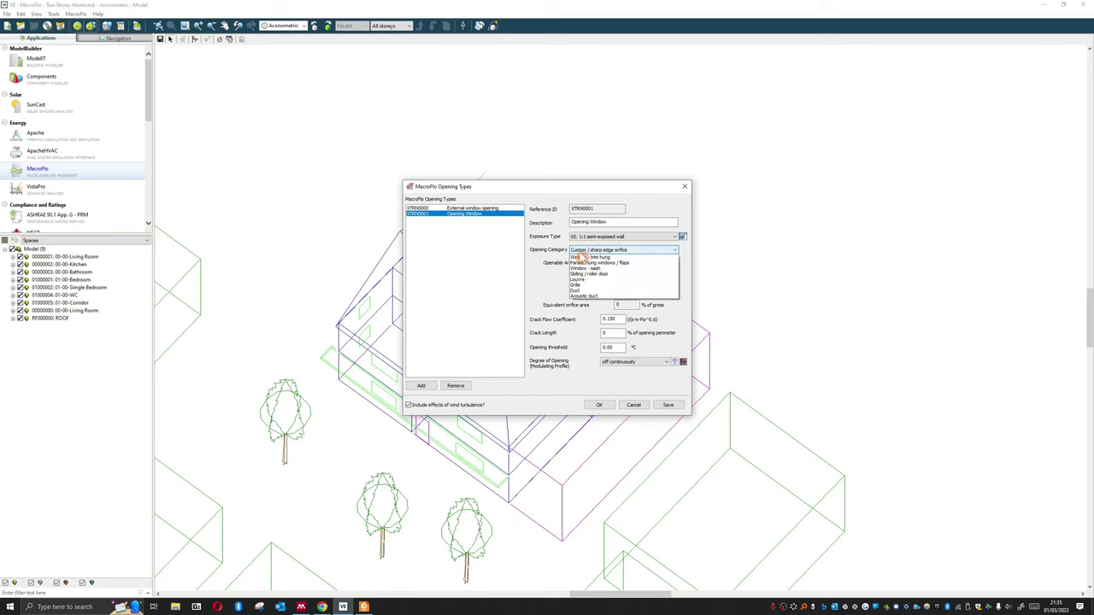
click(608, 256)
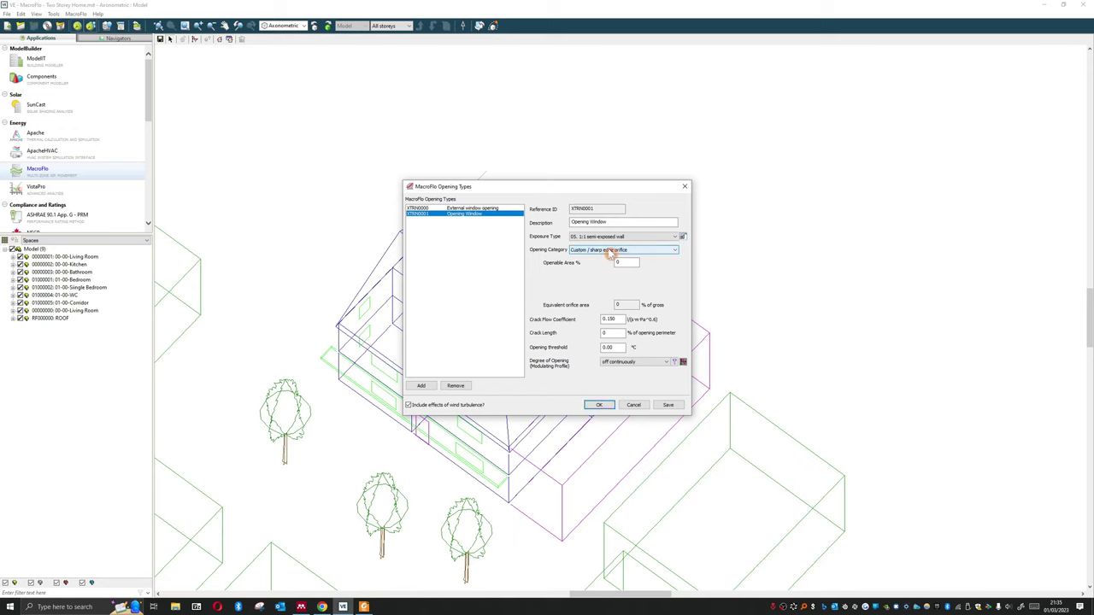
click(612, 250)
click(610, 256)
drag(615, 263, 576, 265)
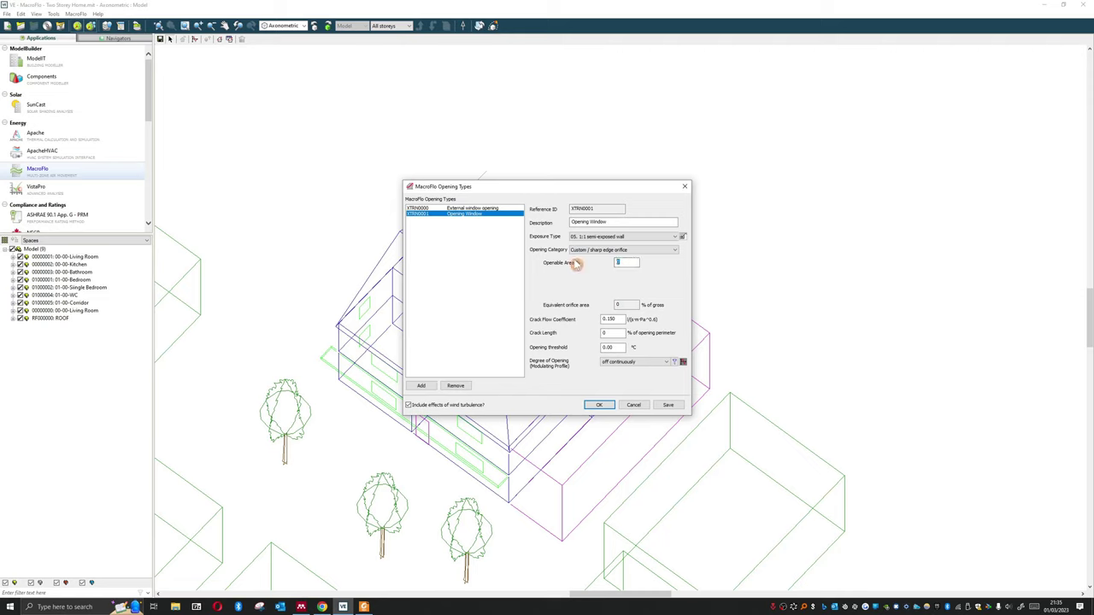
text(100)
click(650, 332)
double_click(624, 308)
Set the Opening Window category to Window / door - side hung, with 50% openable area and a 90° maximum opening angle.
click(627, 250)
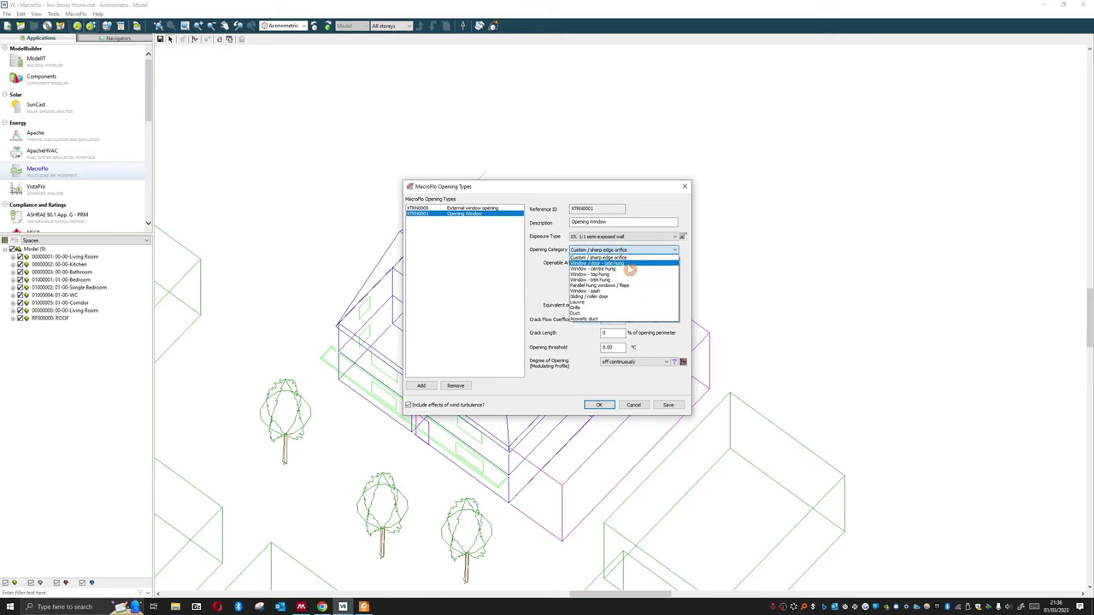
click(630, 264)
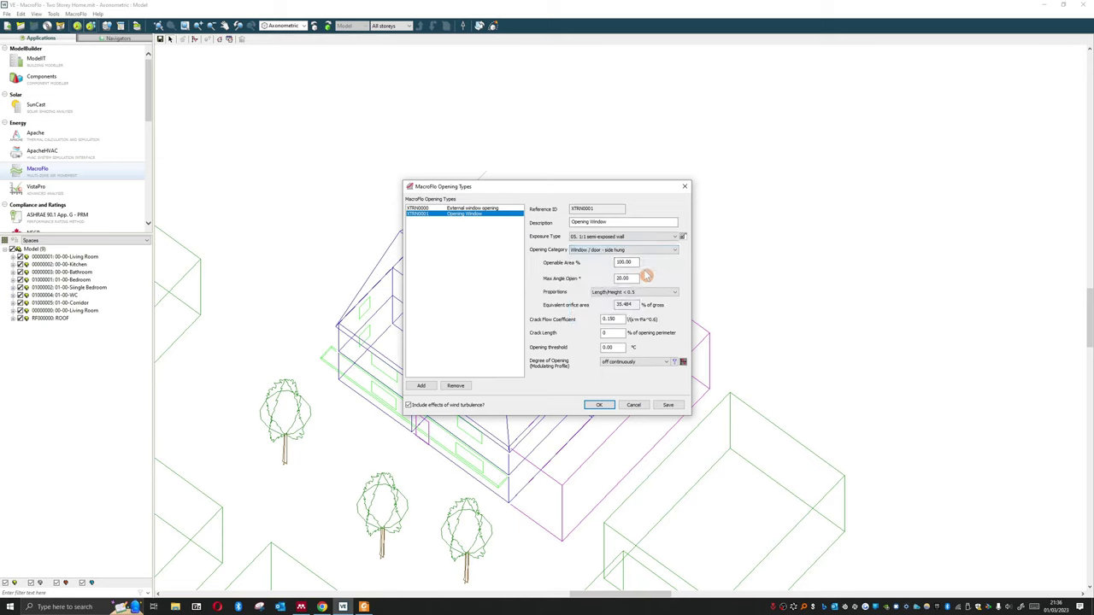
double_click(634, 262)
text(50)
key(Tab)
text(90)
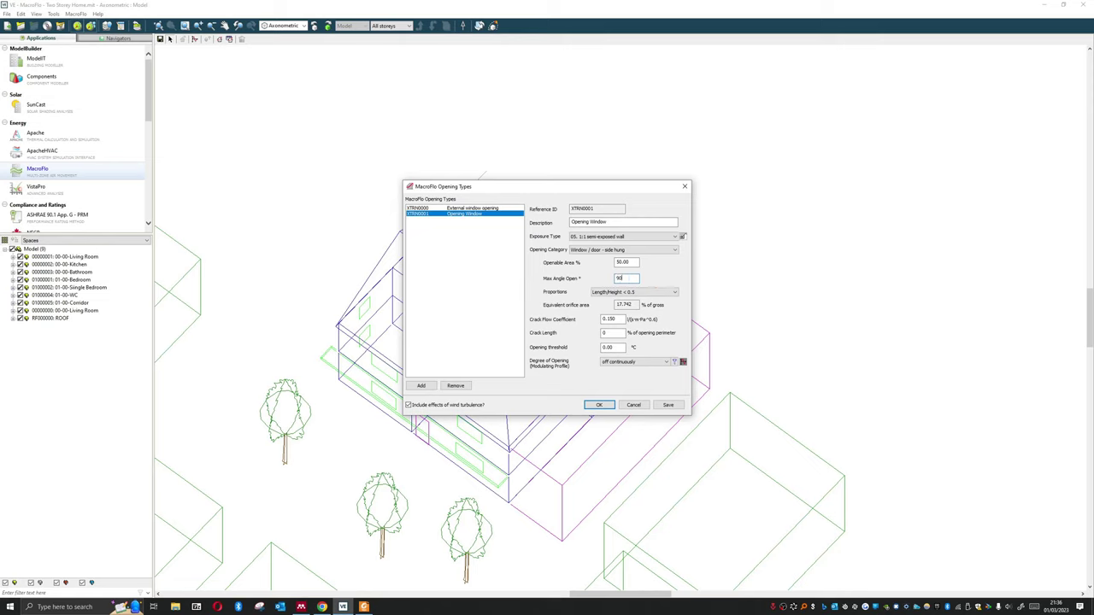
Try Window - top hung as the Opening Window category.
click(629, 263)
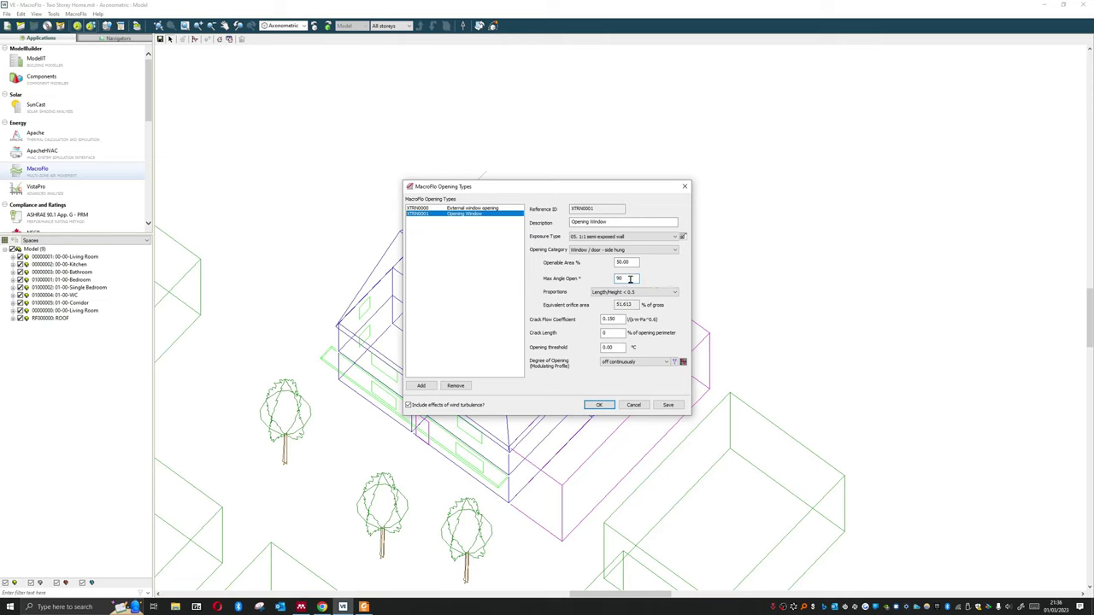
click(622, 250)
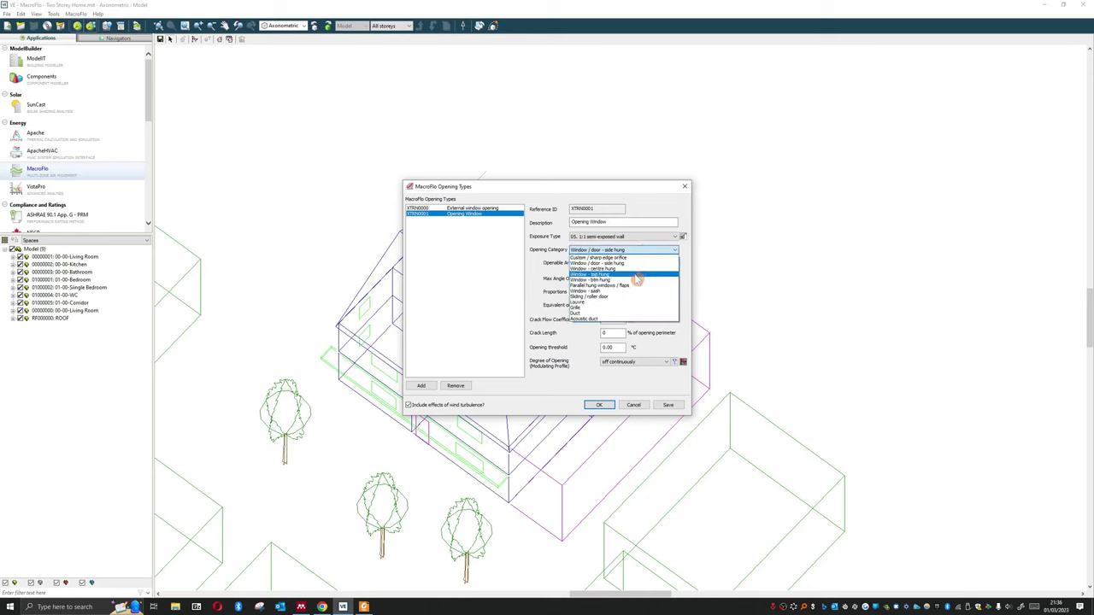
click(634, 275)
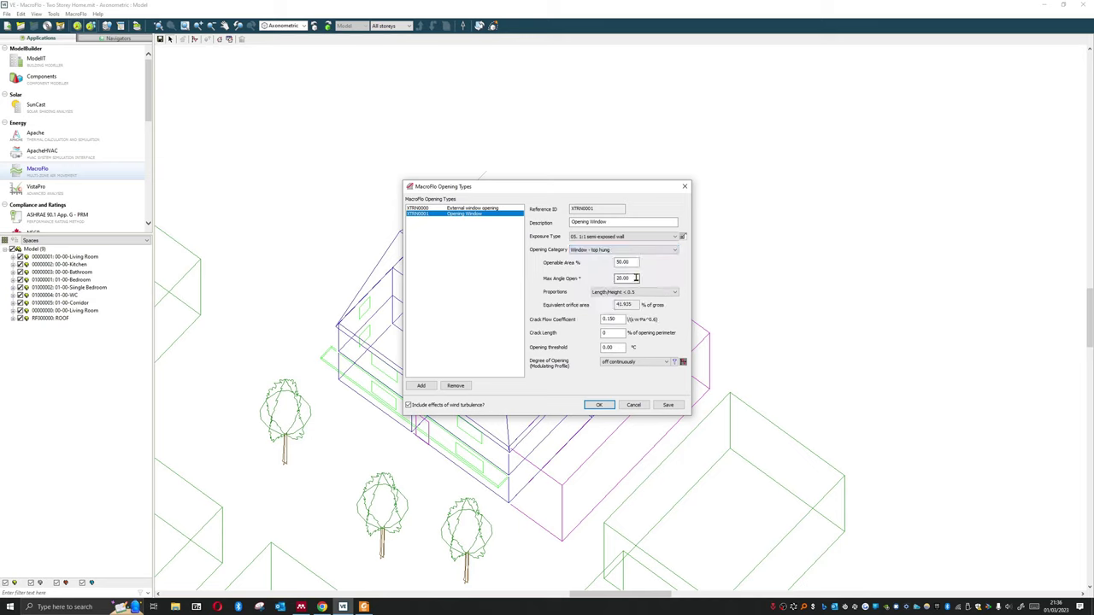
Set the Opening Window category to Window - centre hung with Length/Height = 1 proportions and save the opening type.
click(632, 250)
click(632, 268)
double_click(623, 262)
click(628, 278)
drag(601, 278, 566, 294)
double_click(629, 304)
click(617, 293)
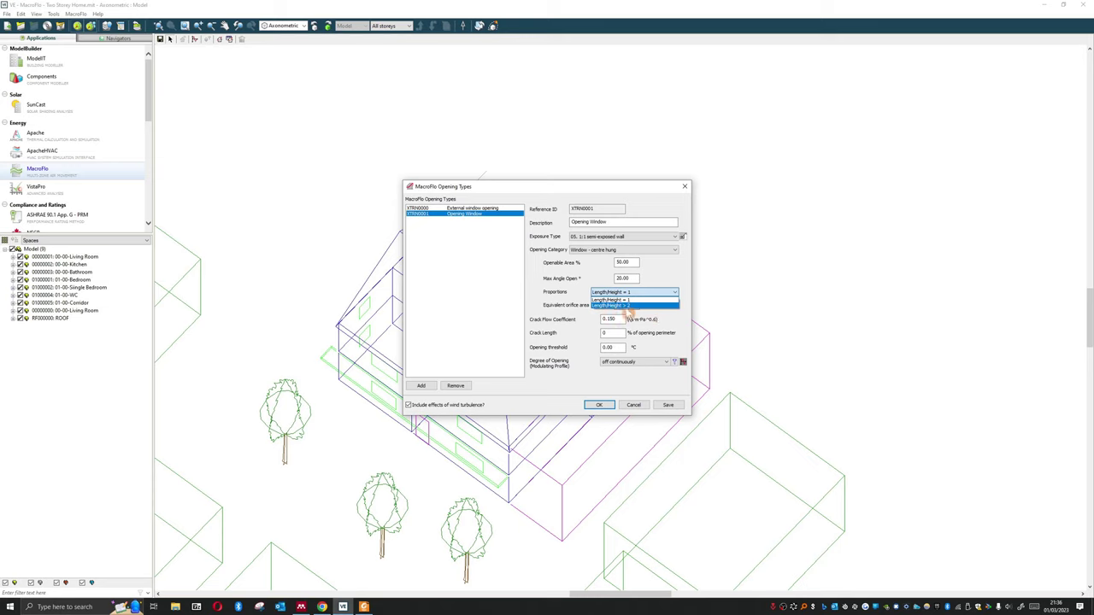
click(628, 299)
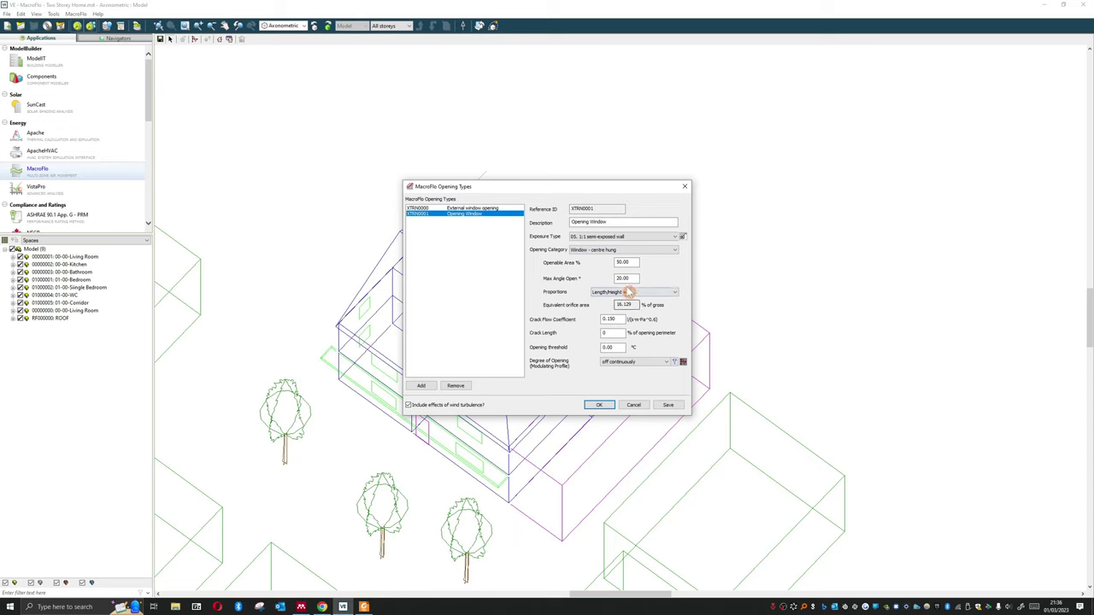
click(671, 405)
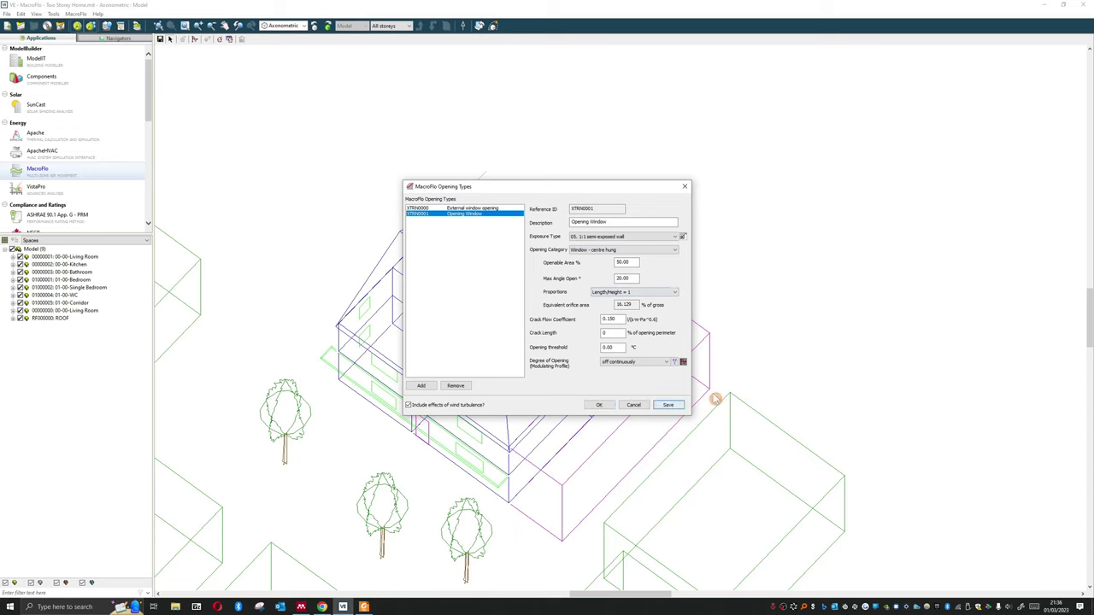
Examine the window crack flow coefficients in Table 3 of MacroFloCalculationMethods.pdf in Foxit Reader, and return to the Opening Window settings.
click(617, 318)
drag(617, 319, 563, 391)
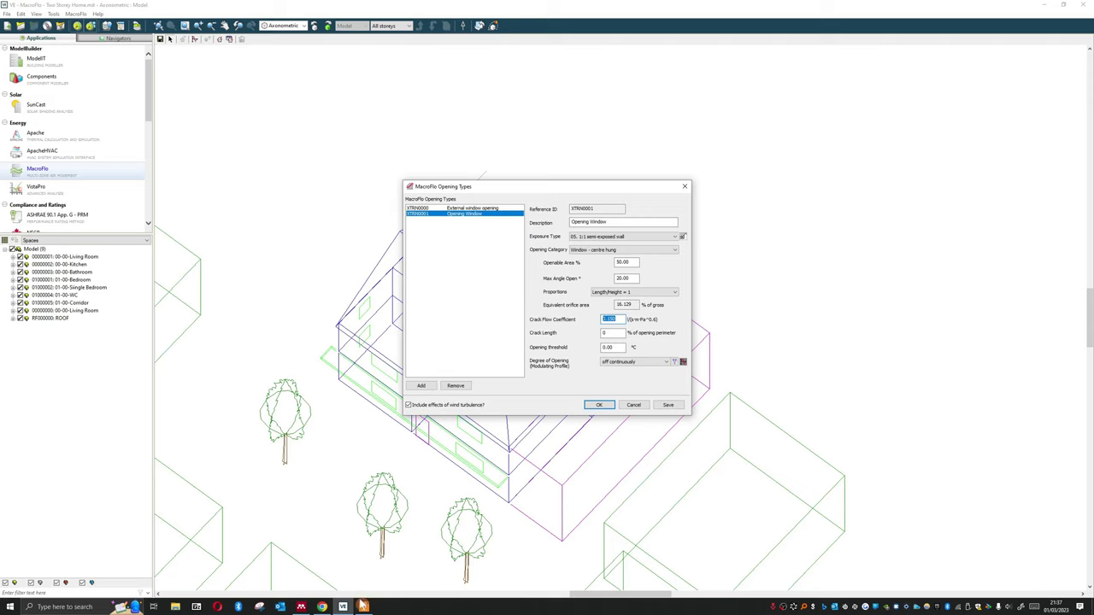
mouse_move(364, 603)
click(365, 568)
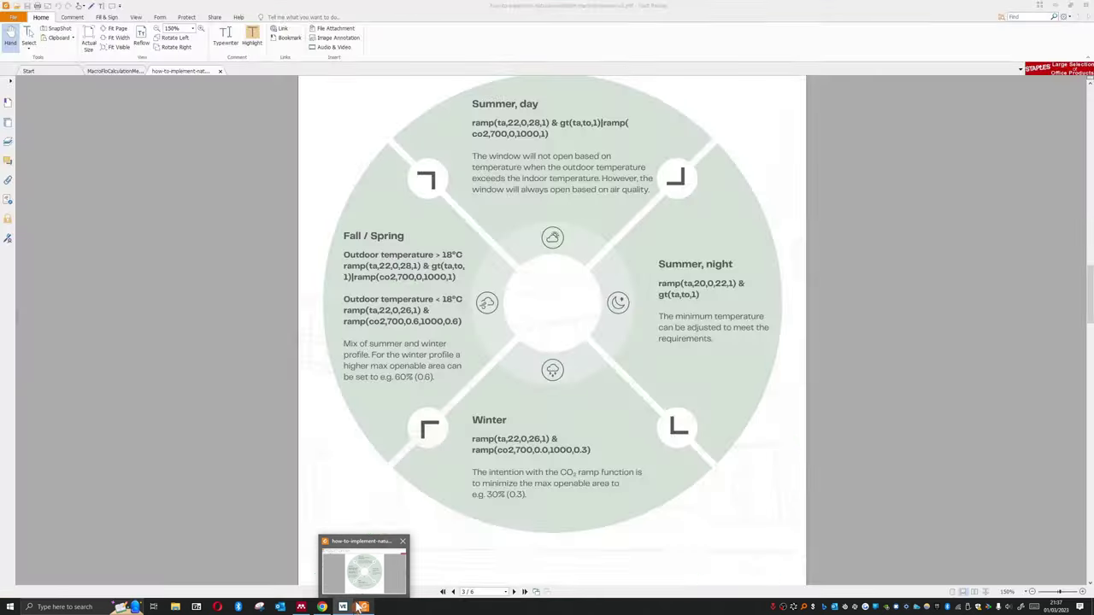
click(117, 71)
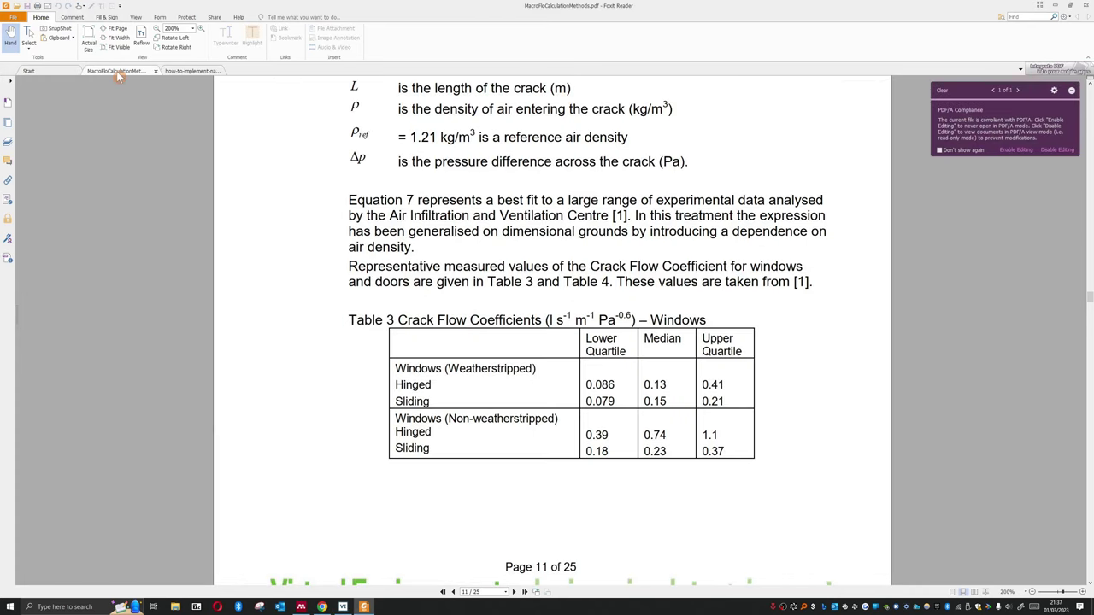
scroll(495, 329, down, 1)
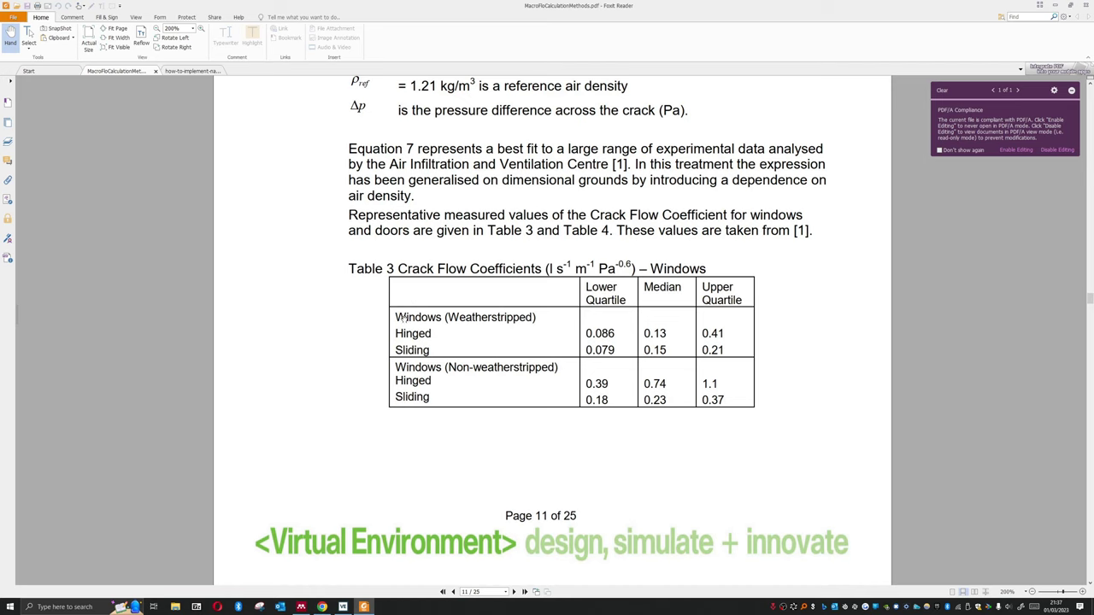
scroll(628, 350, down, 1)
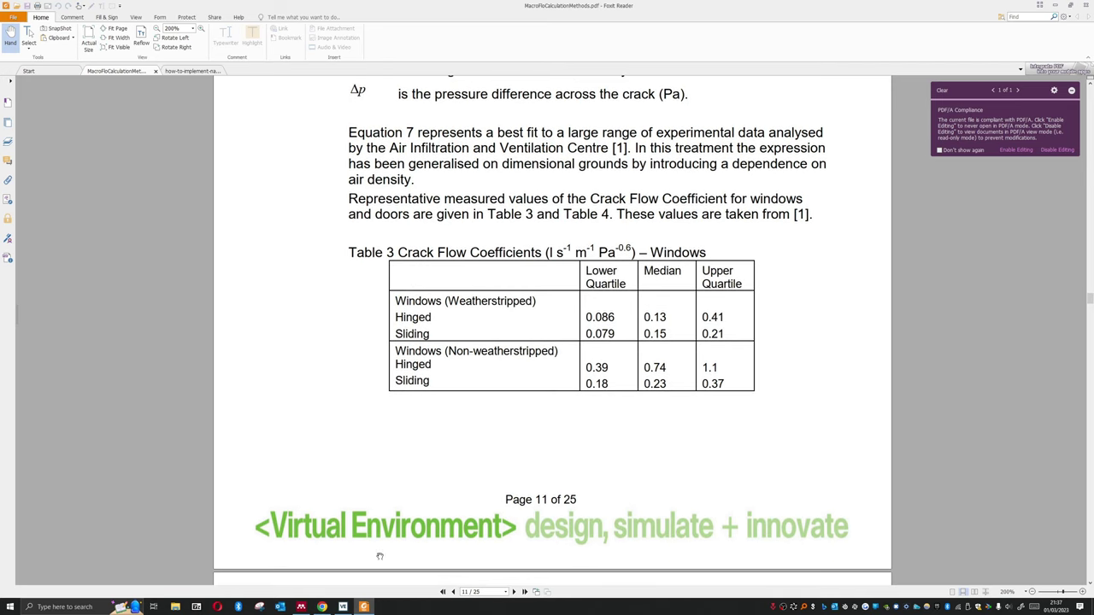
click(343, 607)
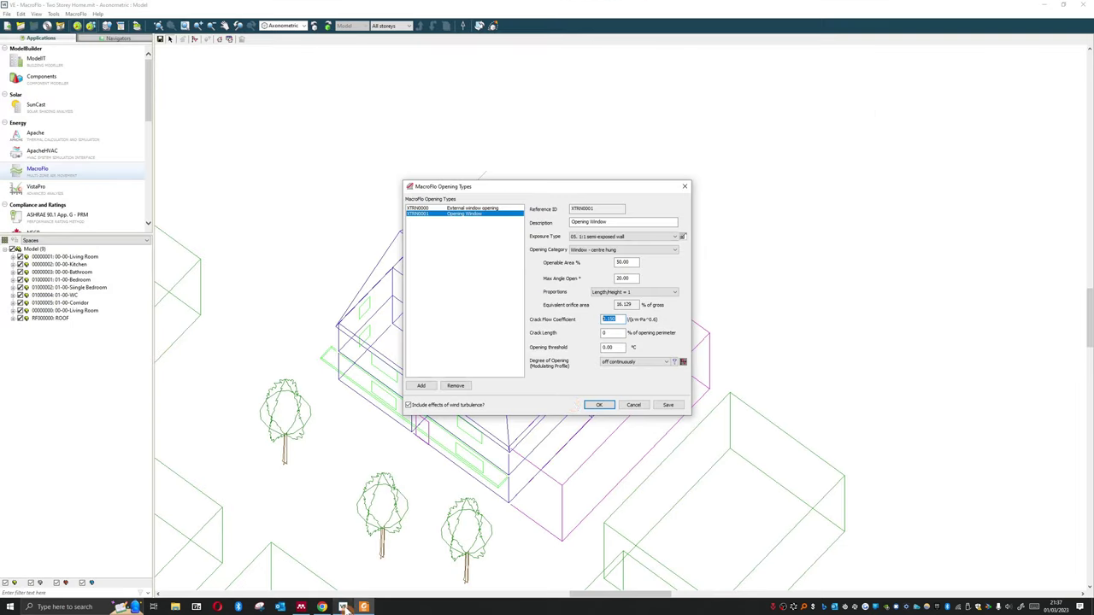
Set the crack flow coefficient to 0.74, the table's median for non-weatherstripped hinged windows, and the crack length to 100% of the opening perimeter.
click(625, 319)
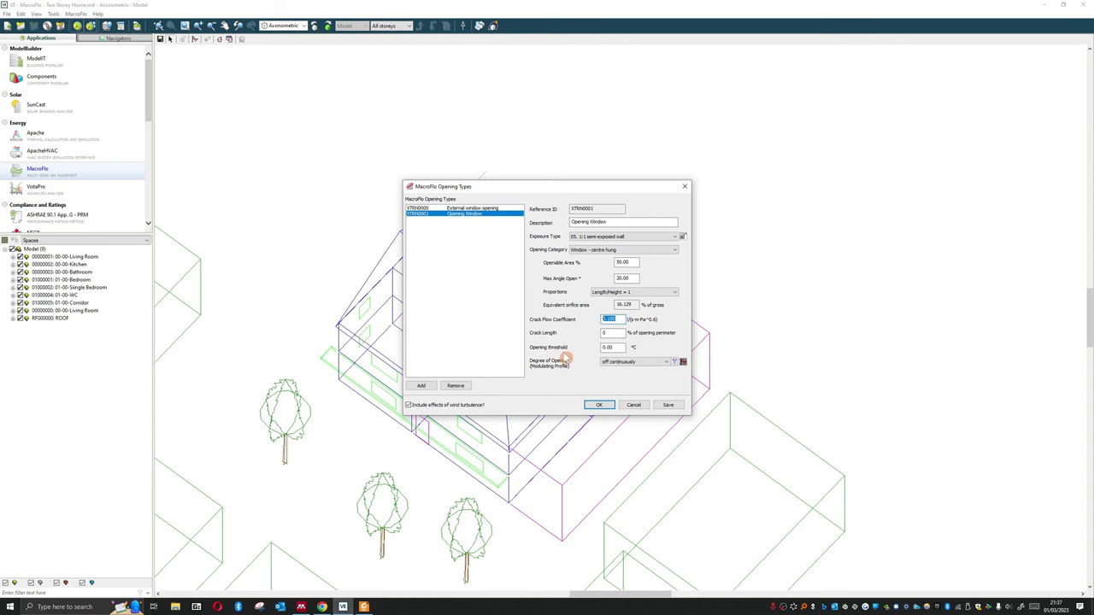
click(364, 607)
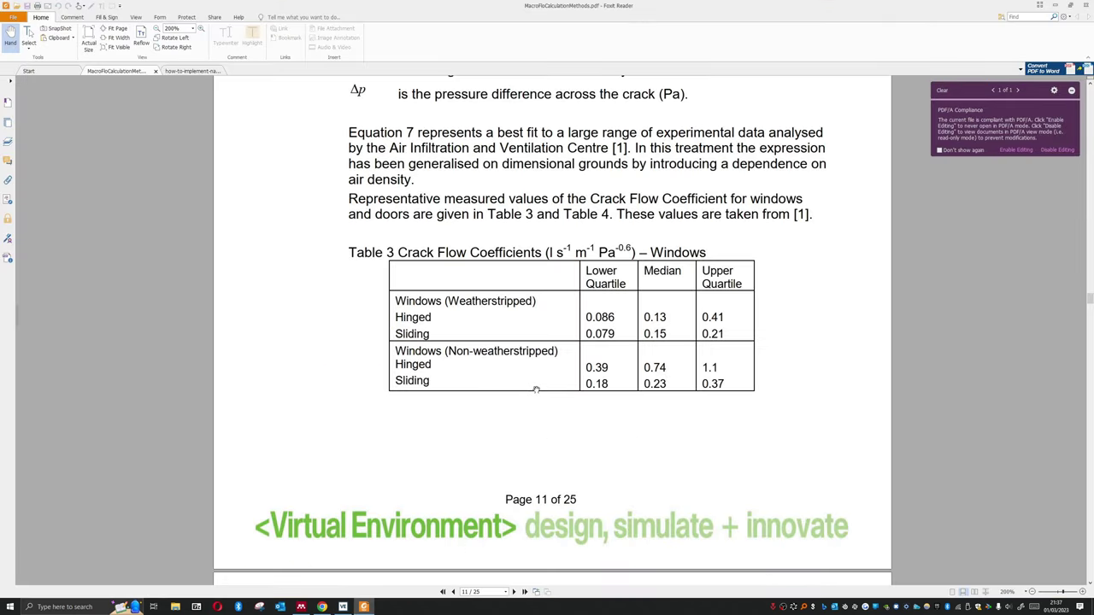
scroll(535, 386, down, 1)
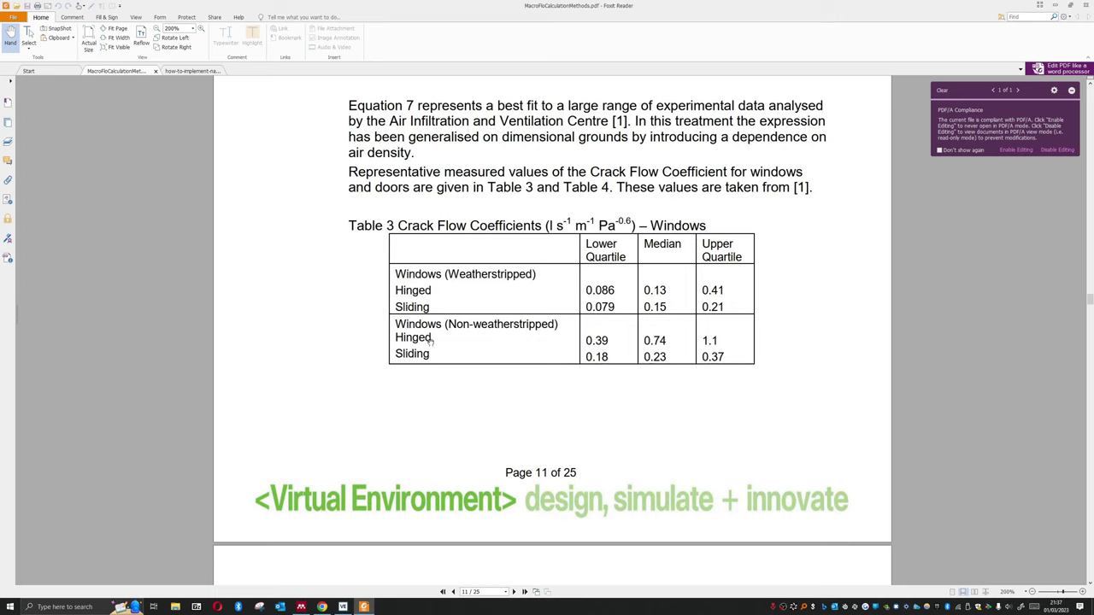
double_click(601, 340)
click(654, 336)
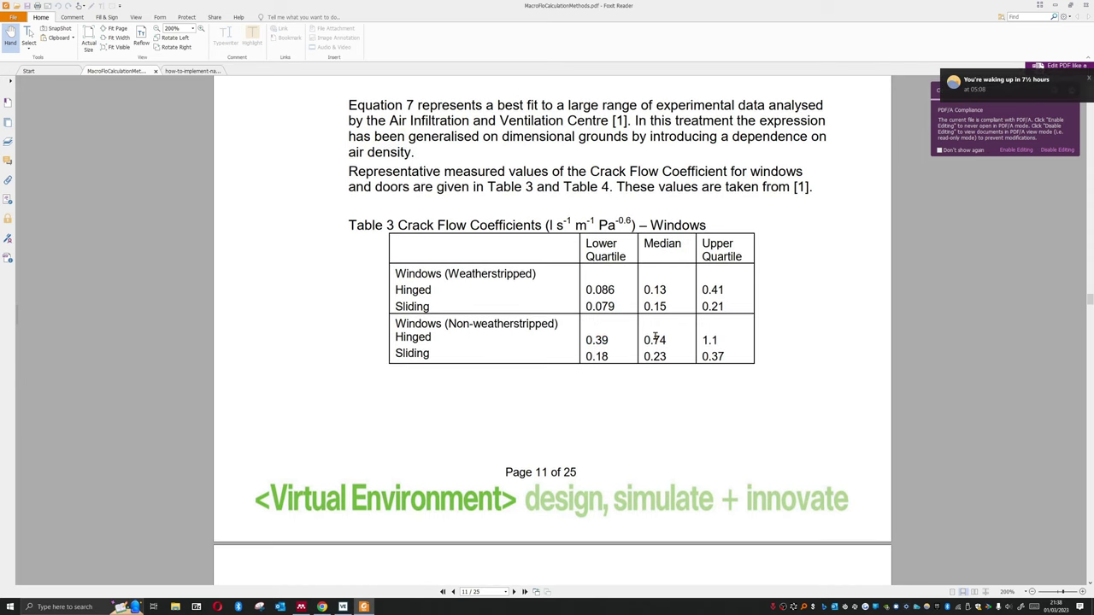
click(343, 607)
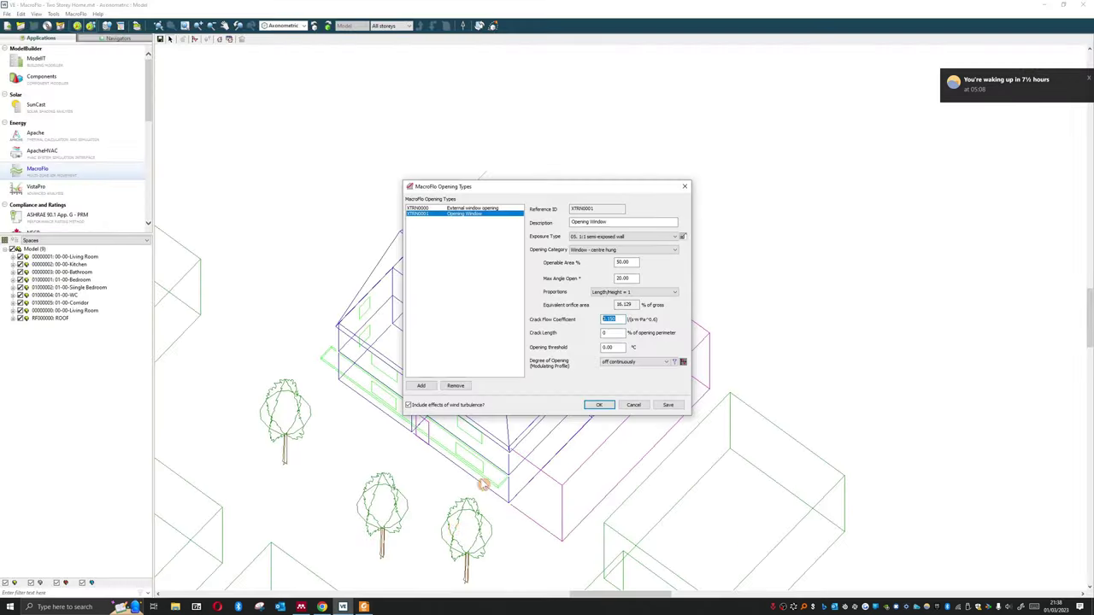
text(0.74)
key(Tab)
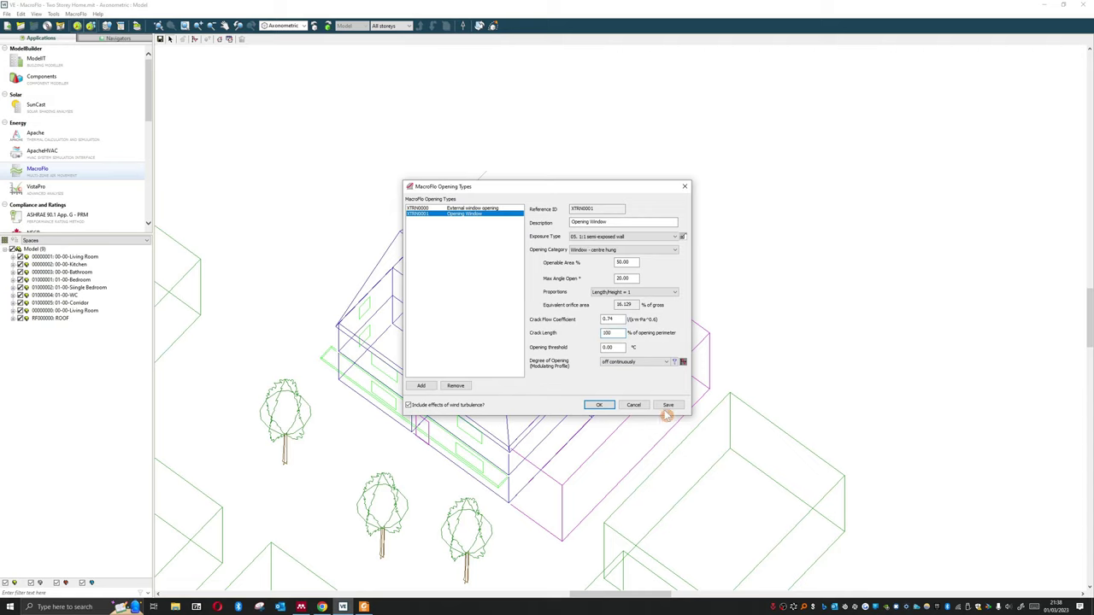
Set the Opening Window's degree of opening to the on continuously profile and its opening threshold to 88 °C.
click(617, 348)
drag(617, 348, 586, 354)
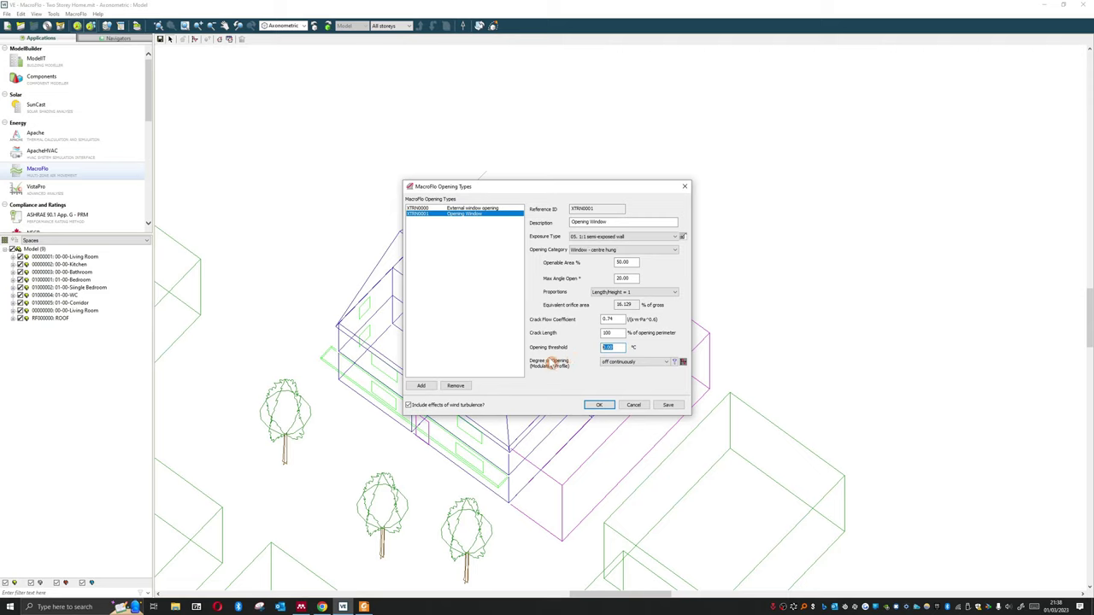
click(615, 363)
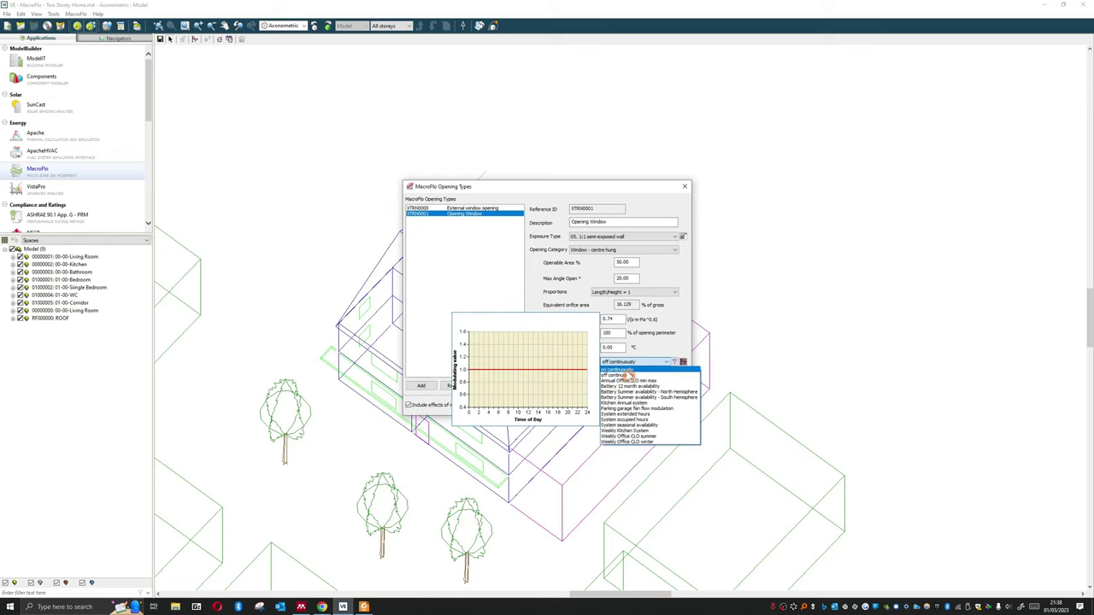
click(629, 376)
double_click(608, 347)
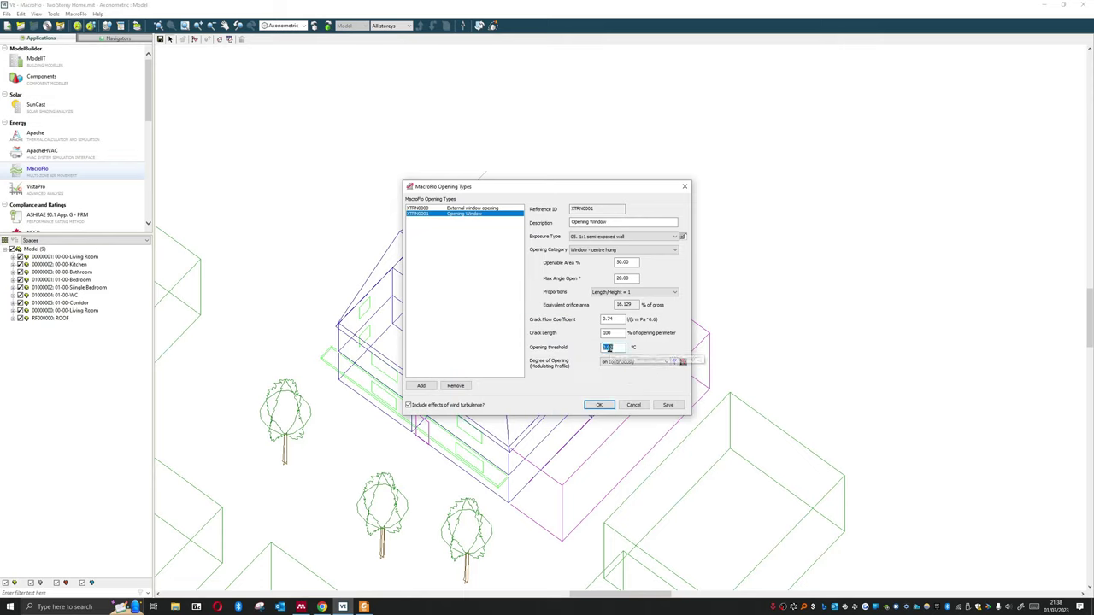
click(615, 363)
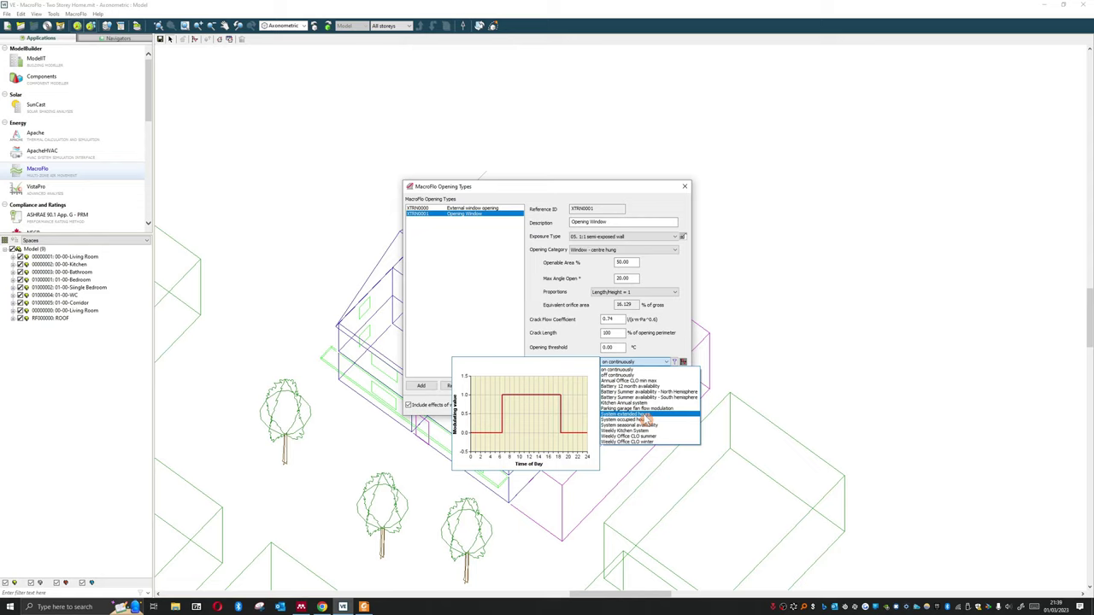
click(662, 351)
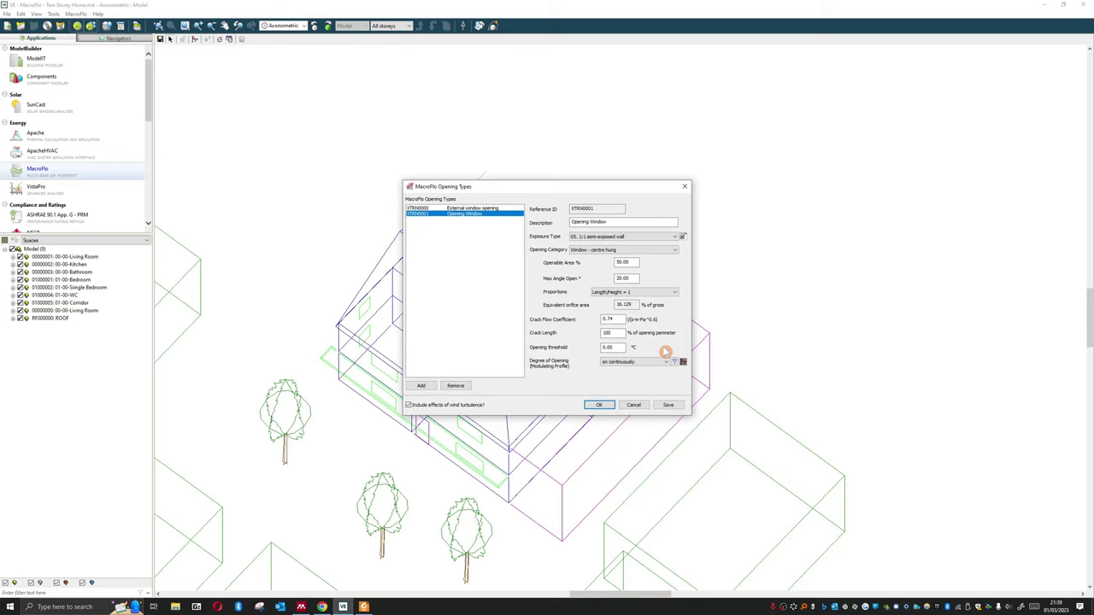
double_click(610, 347)
text(88)
Open the project profiles database from the opening type and create a daily profile named Opening Algorithm Summer.
click(682, 363)
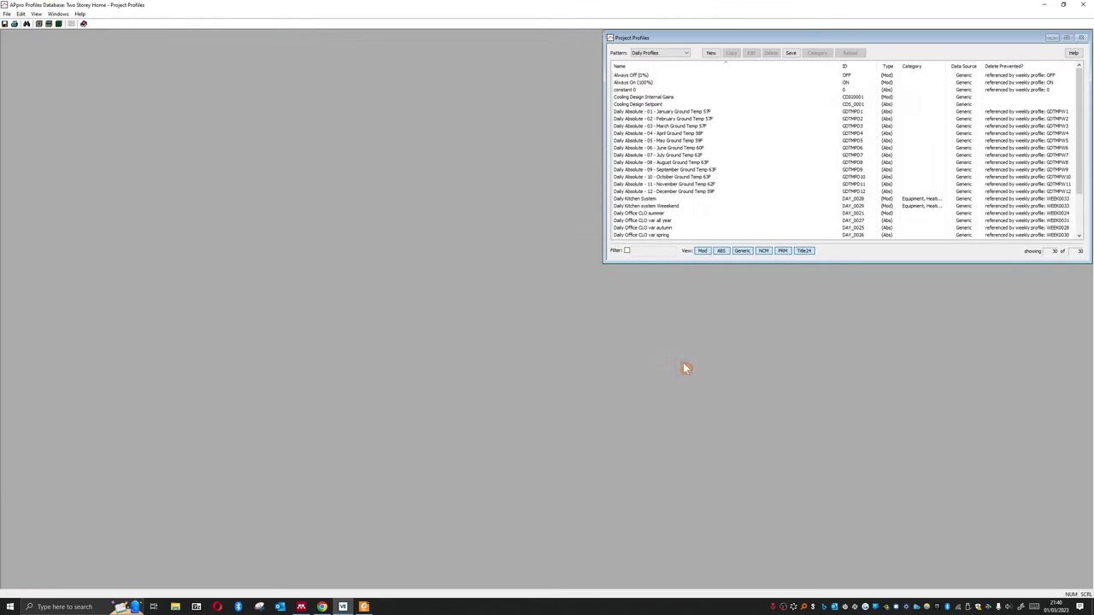
click(710, 53)
drag(262, 57, 459, 206)
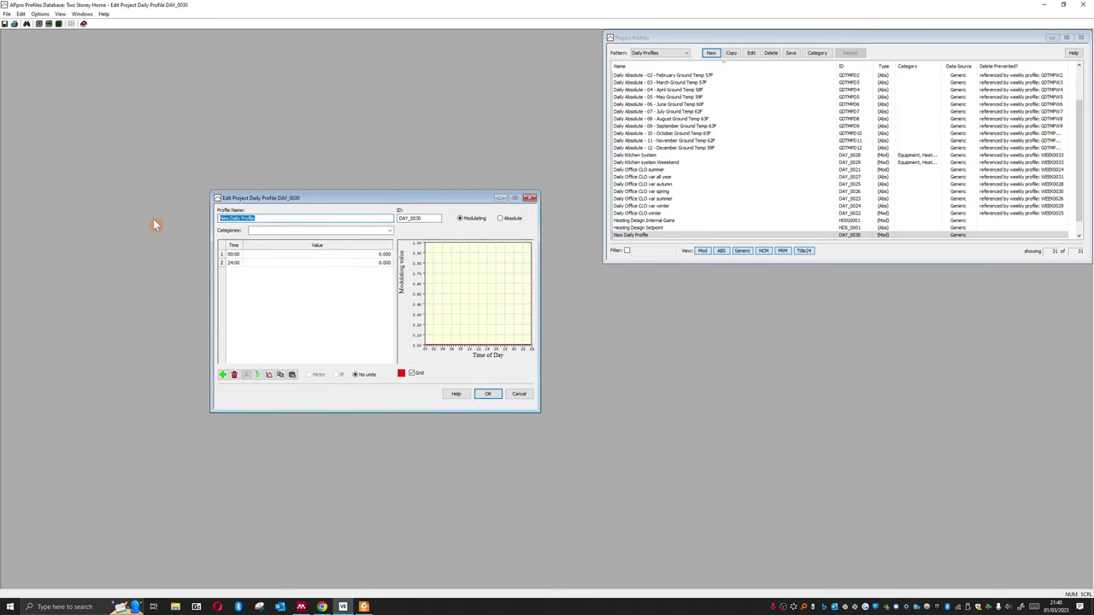
key(BackSpace)
text(Opening Algorithm)
text(Summer)
Add a time row to the Opening Algorithm Summer profile and set the second row's time to 07:00.
click(284, 257)
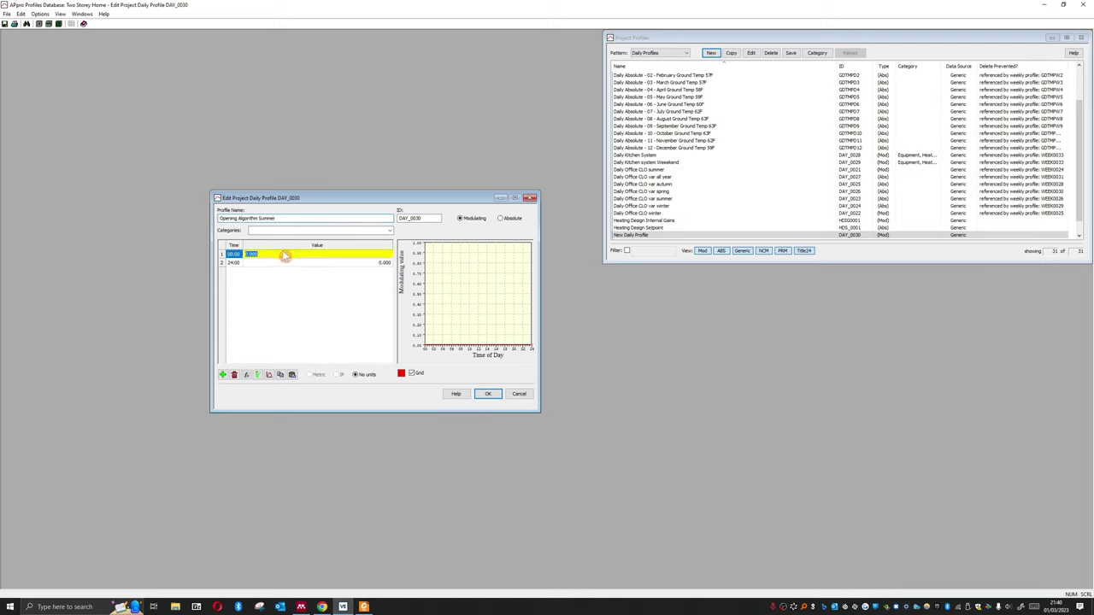
click(283, 307)
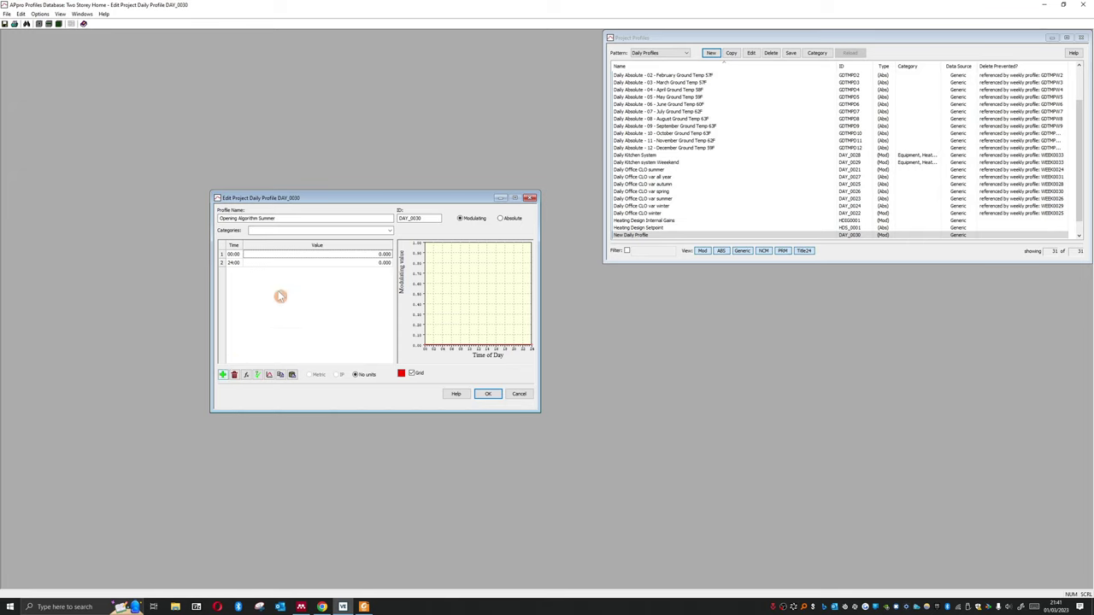
click(314, 258)
click(314, 336)
click(222, 374)
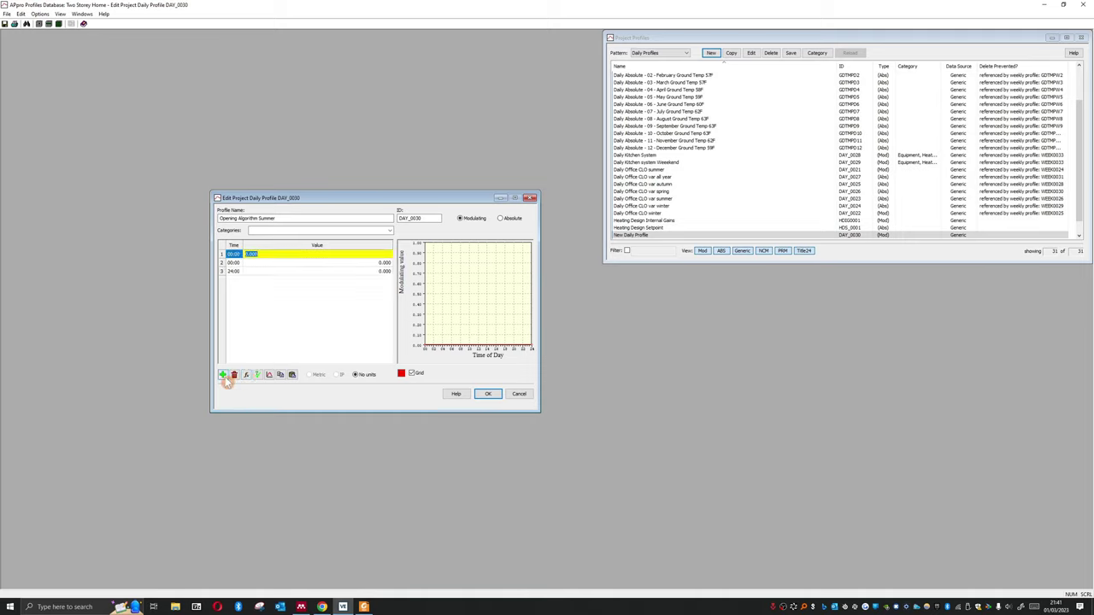
click(252, 262)
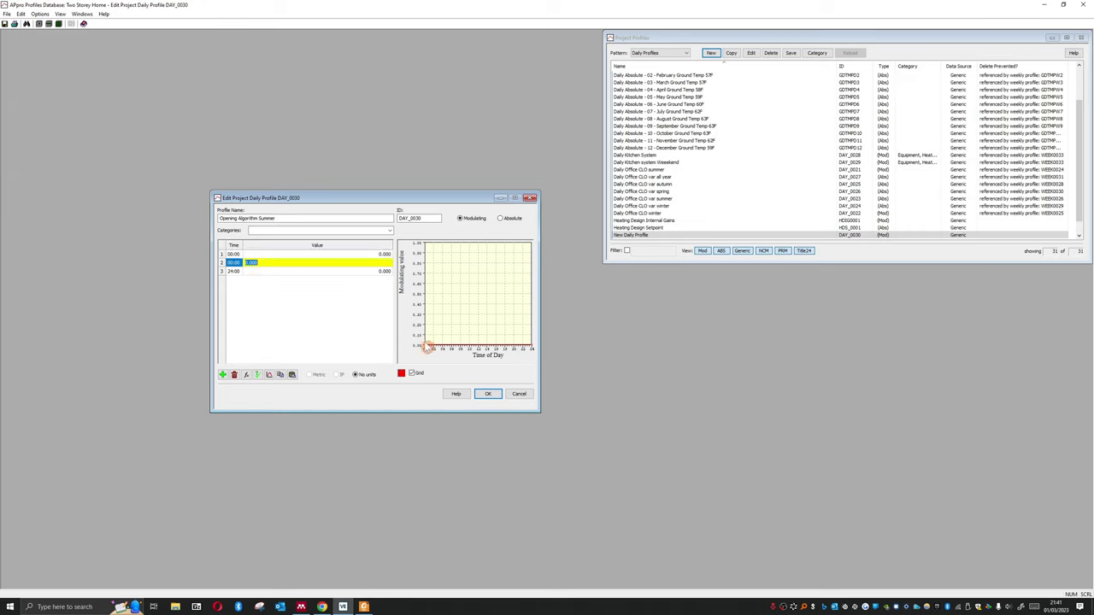
click(238, 263)
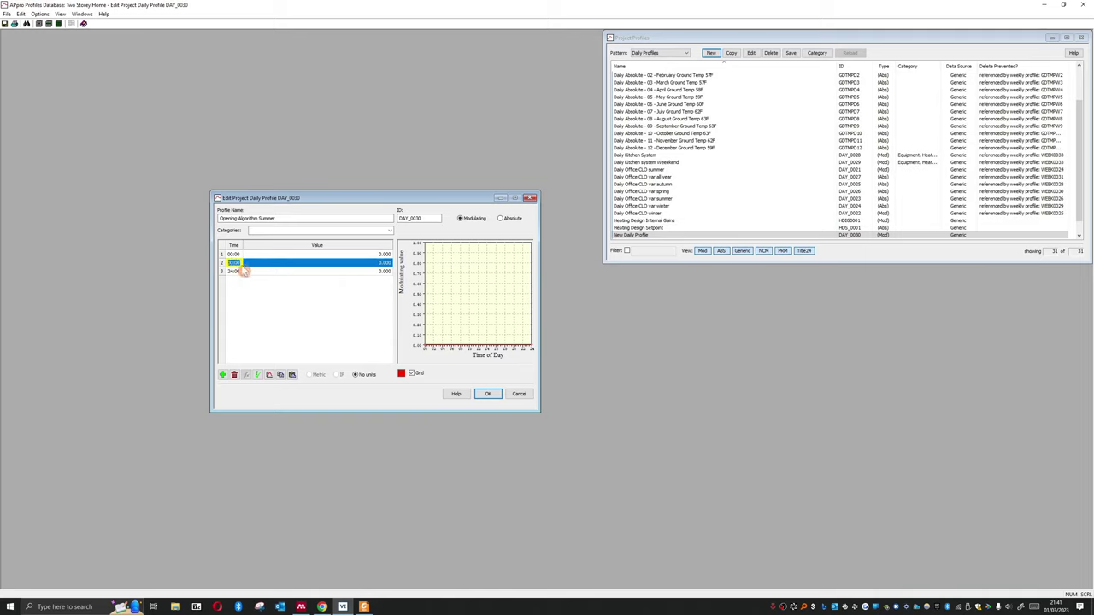
text(07)
click(327, 321)
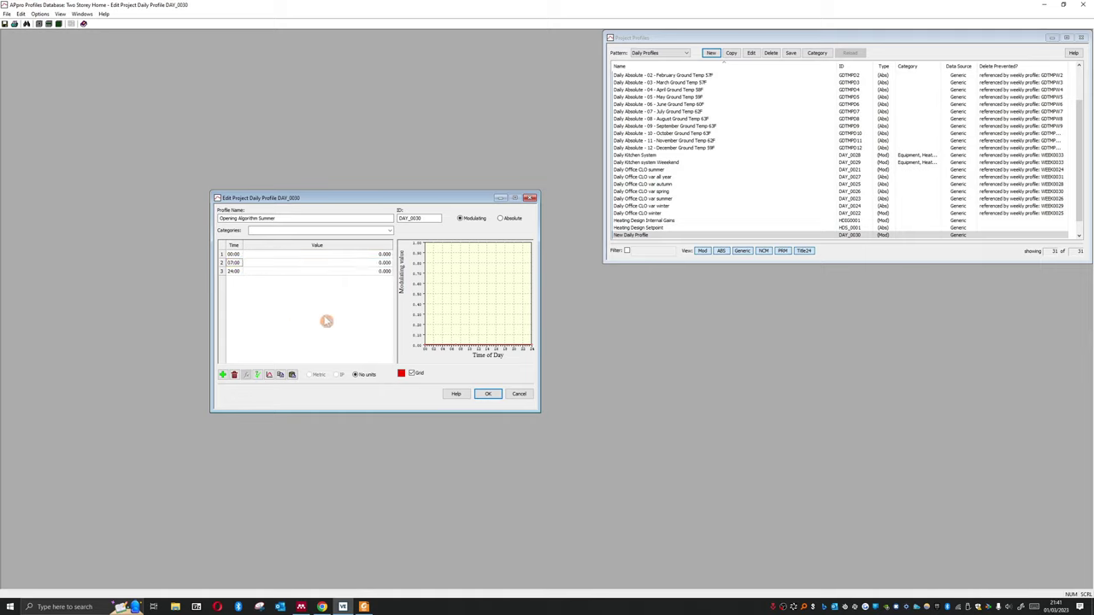
Add a third time row at 07:00 to the Opening Algorithm Summer profile.
click(329, 264)
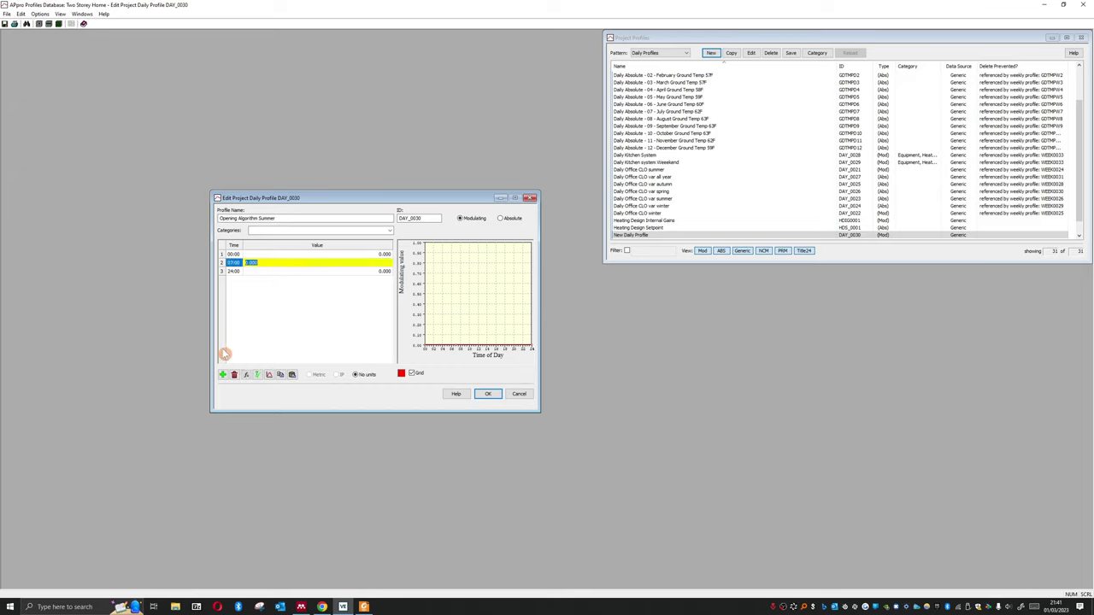
click(222, 375)
click(296, 272)
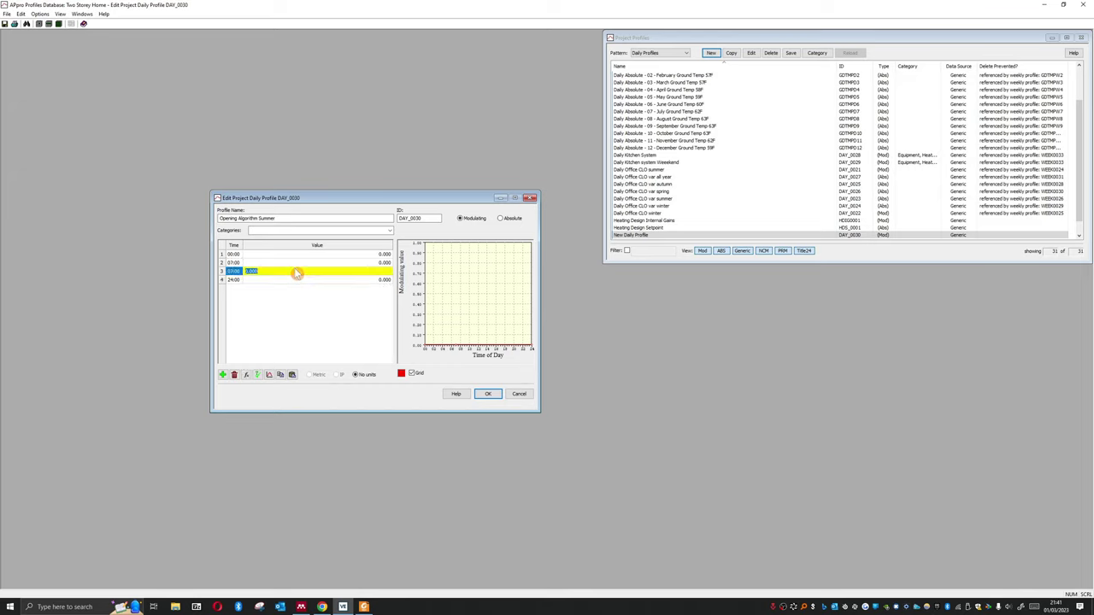
click(292, 288)
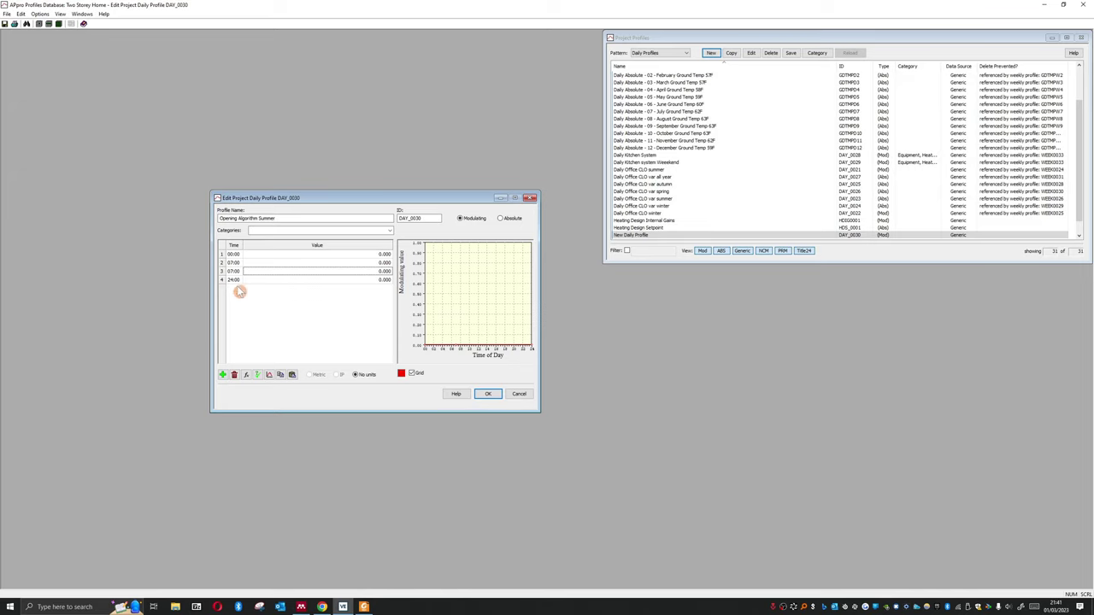
Add a fourth time row set to 20:00 and a fifth row at the same time to the profile.
click(222, 374)
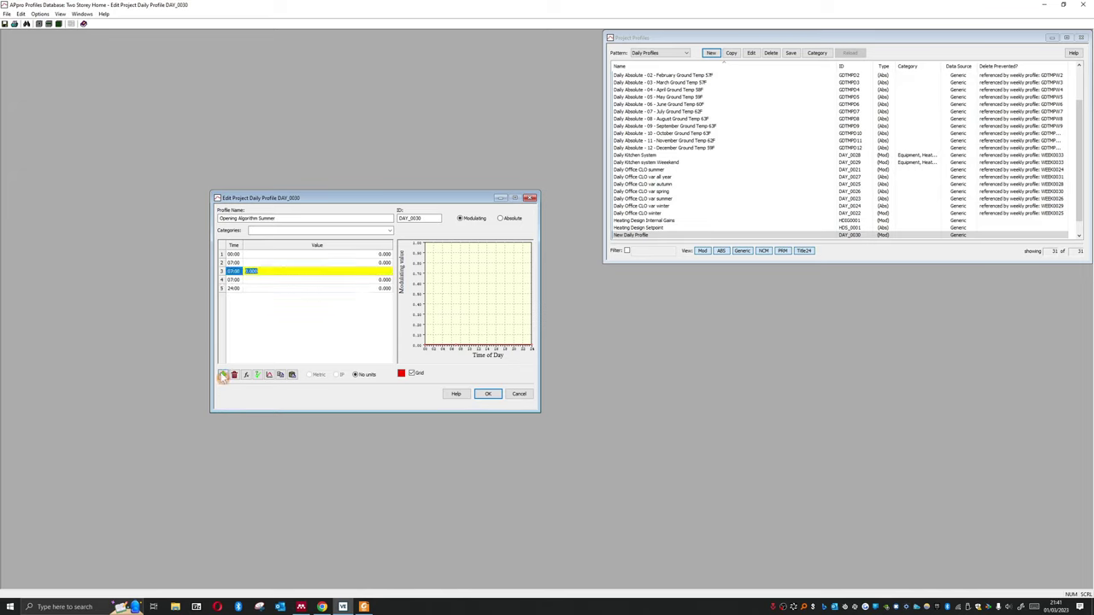
click(237, 280)
text(20)
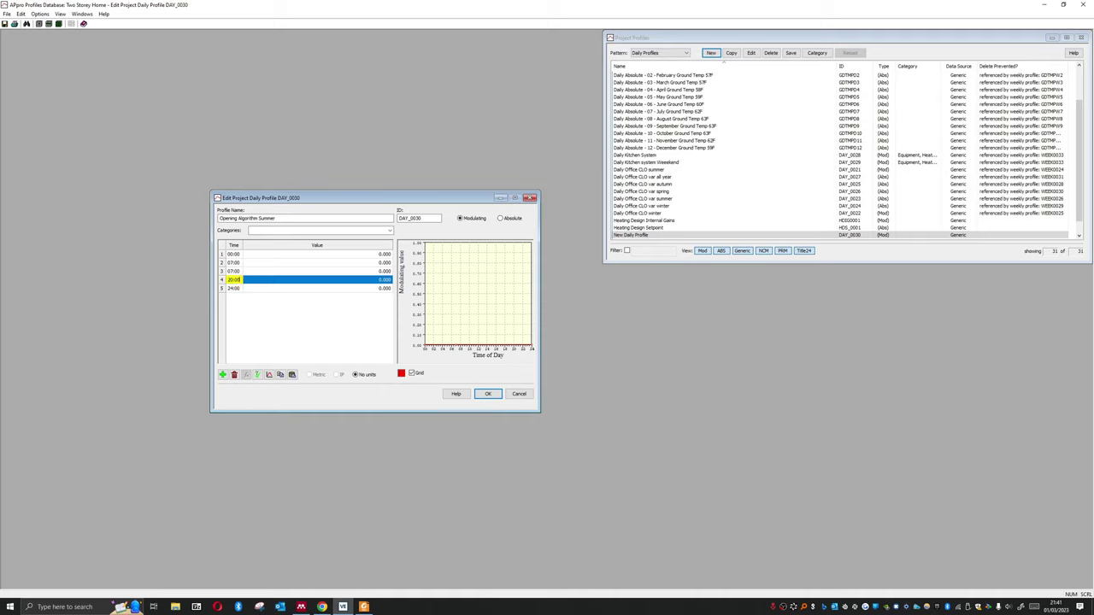
key(Return)
click(222, 374)
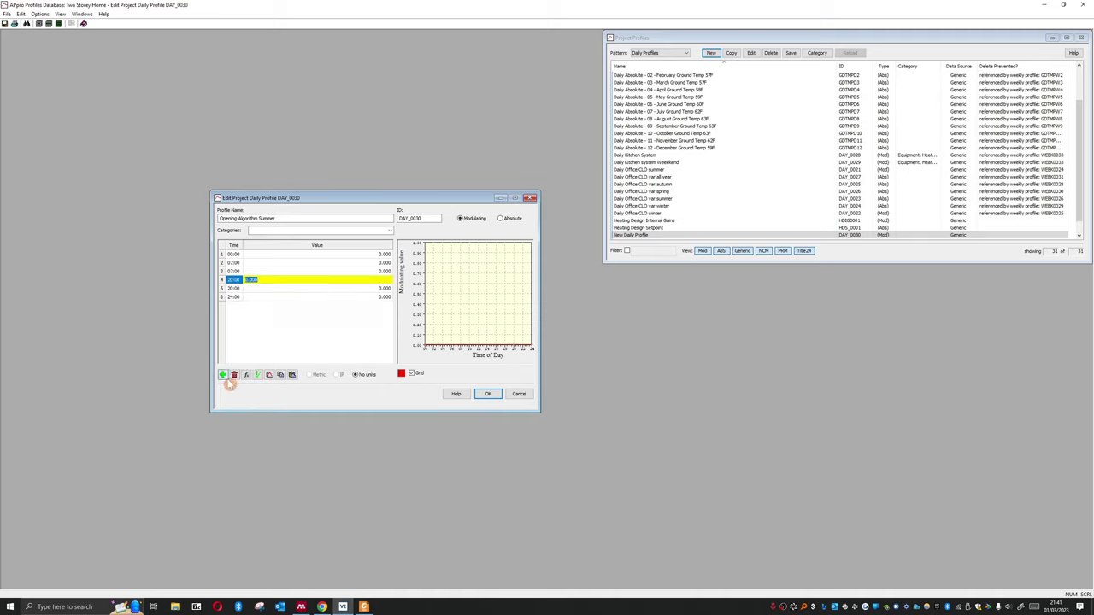
click(236, 287)
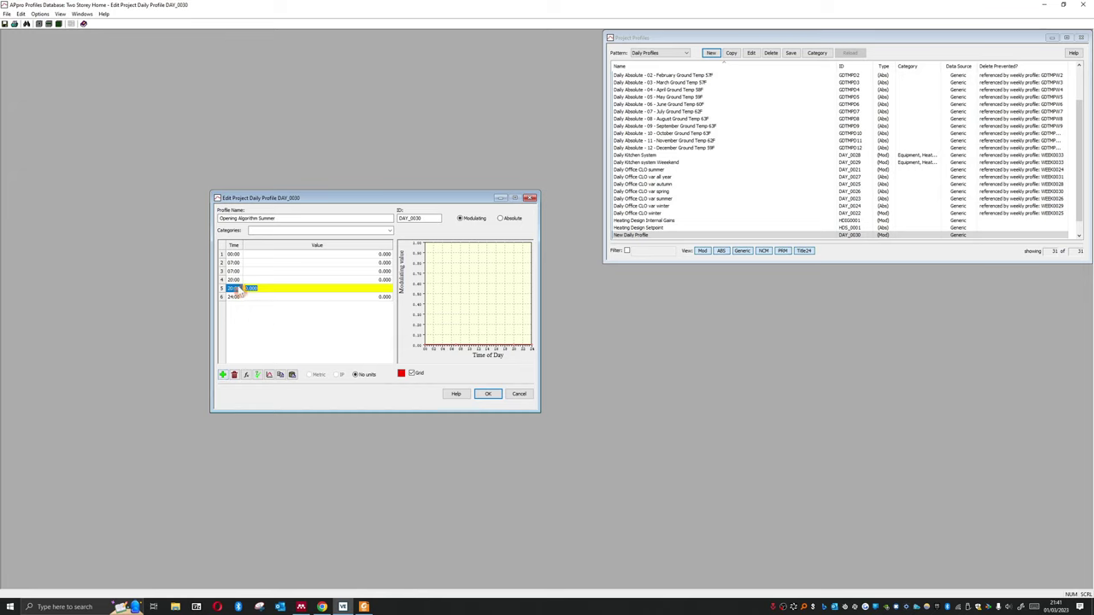
Assign the Ventilation category to the Opening Algorithm Summer profile.
click(359, 272)
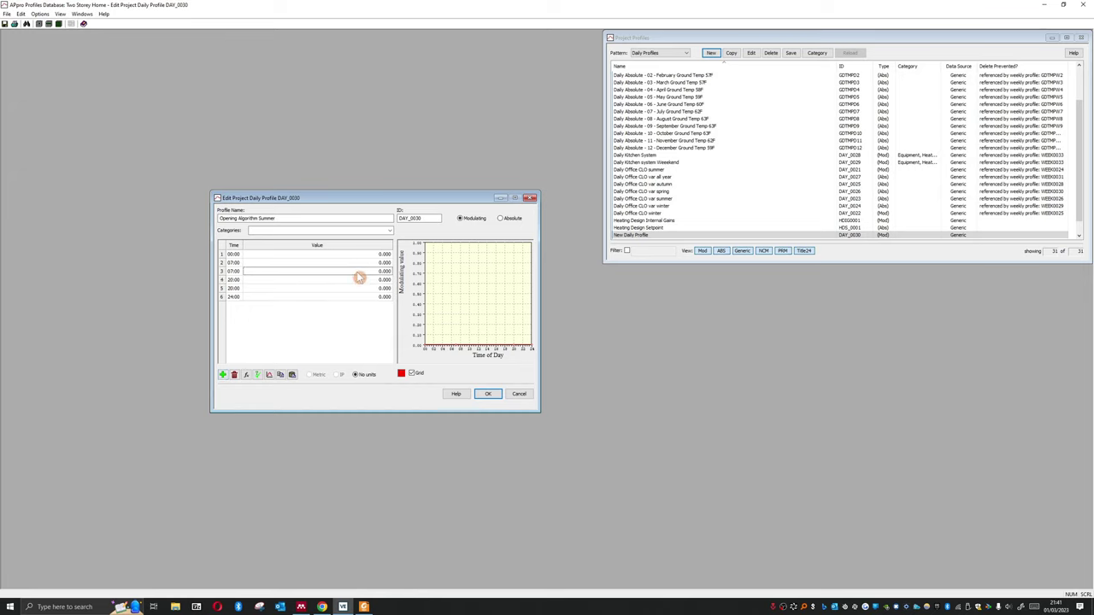
key(Return)
click(360, 272)
click(390, 231)
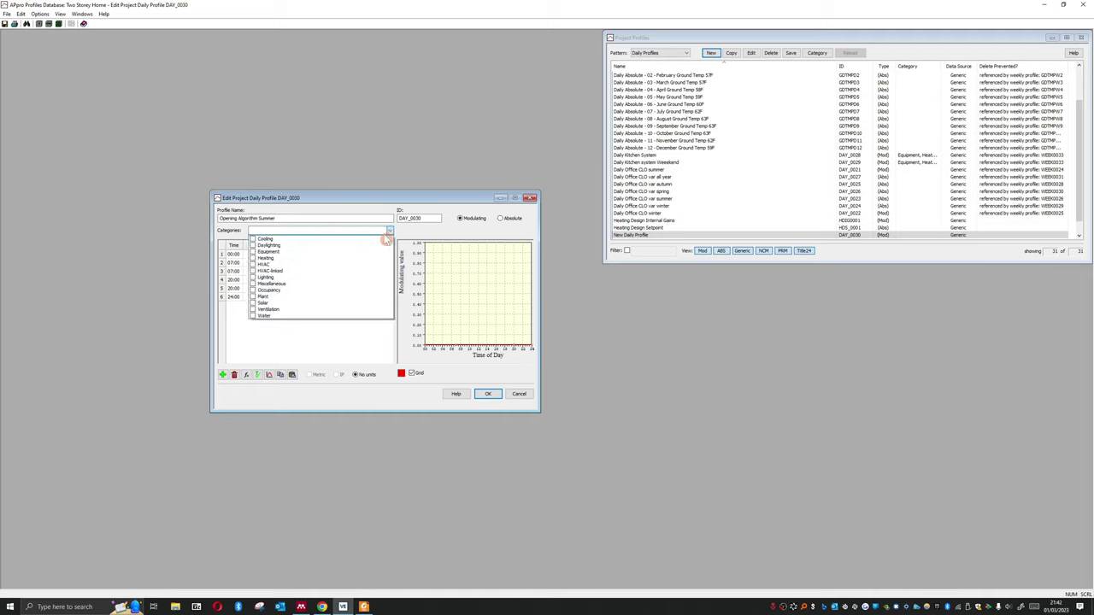
click(308, 310)
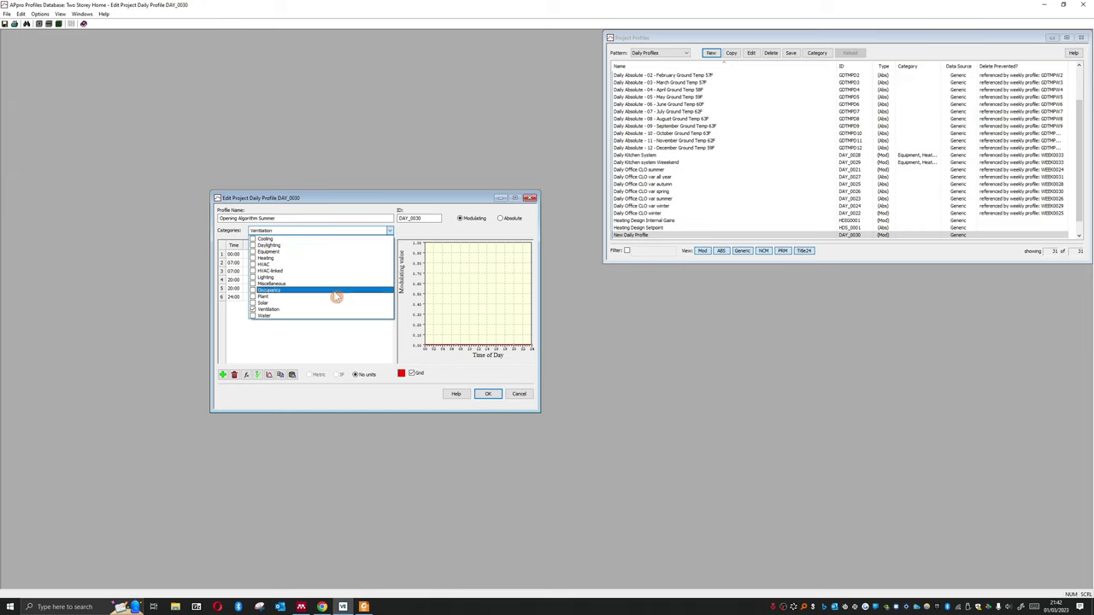
click(330, 342)
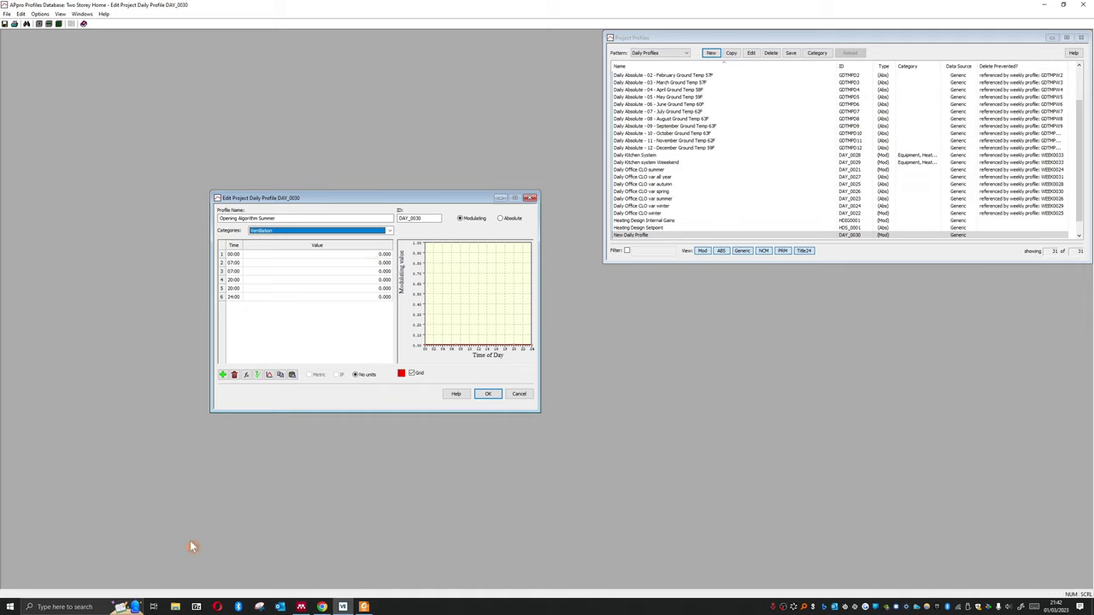
Start a formula for the third row's value with the condition room air temperature is greater than outside air temperature.
click(247, 375)
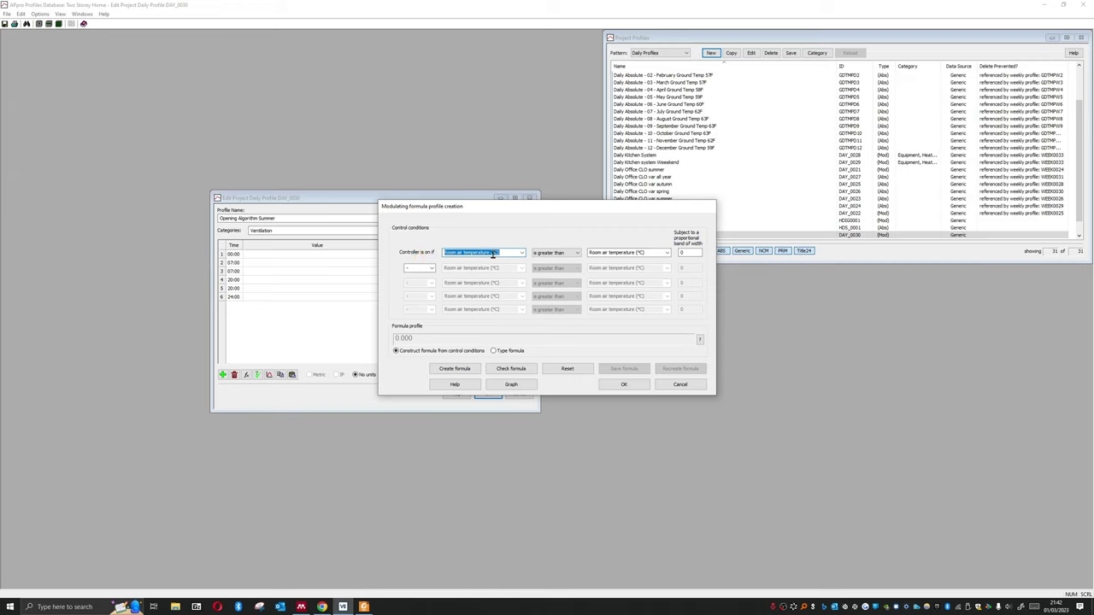
click(622, 254)
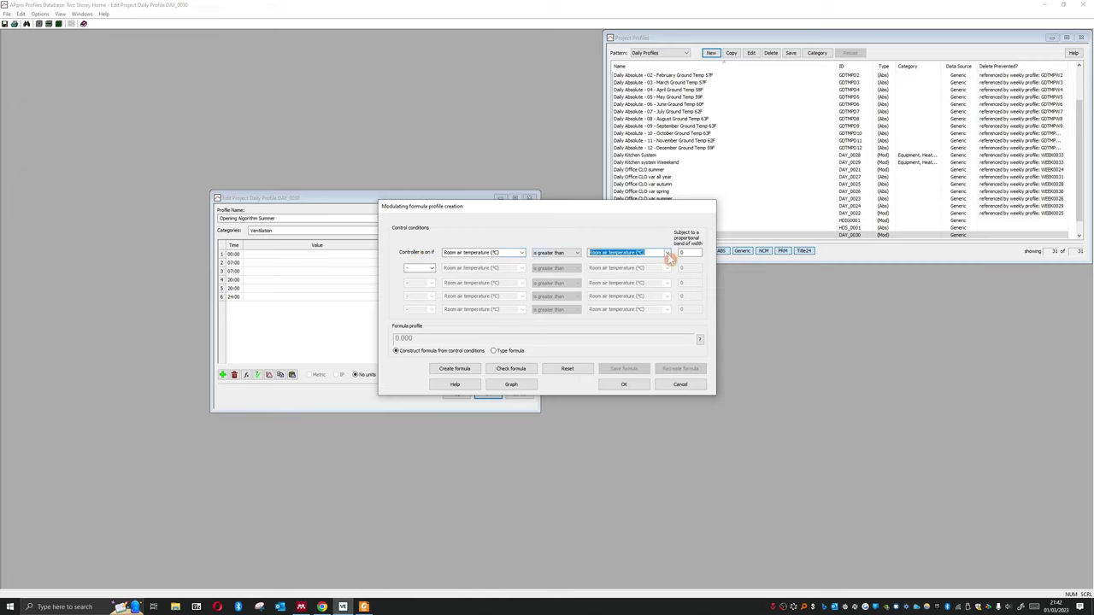
click(667, 253)
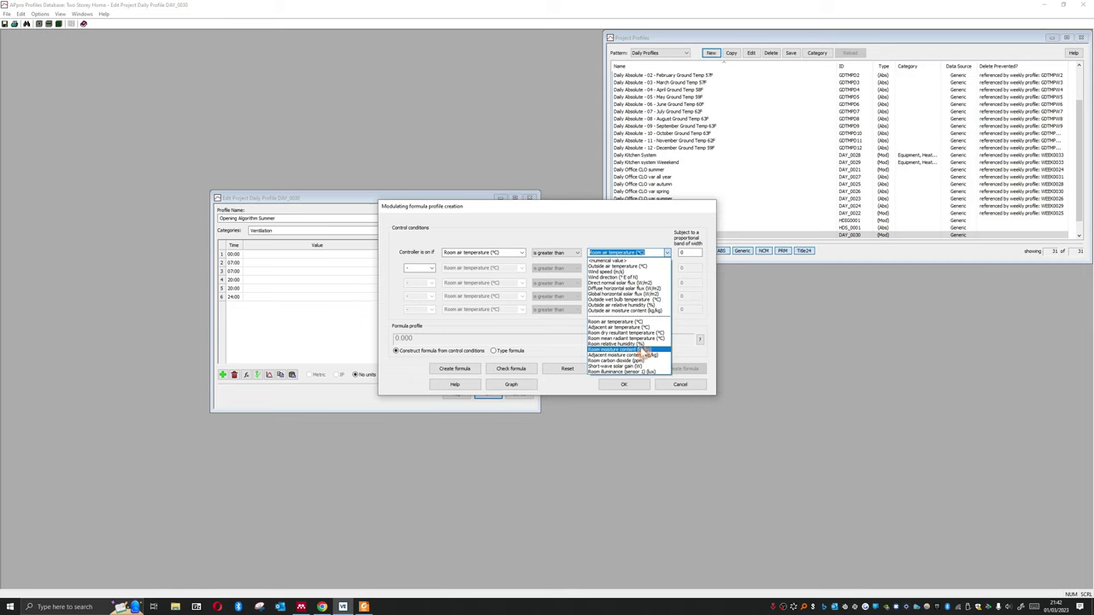
click(617, 267)
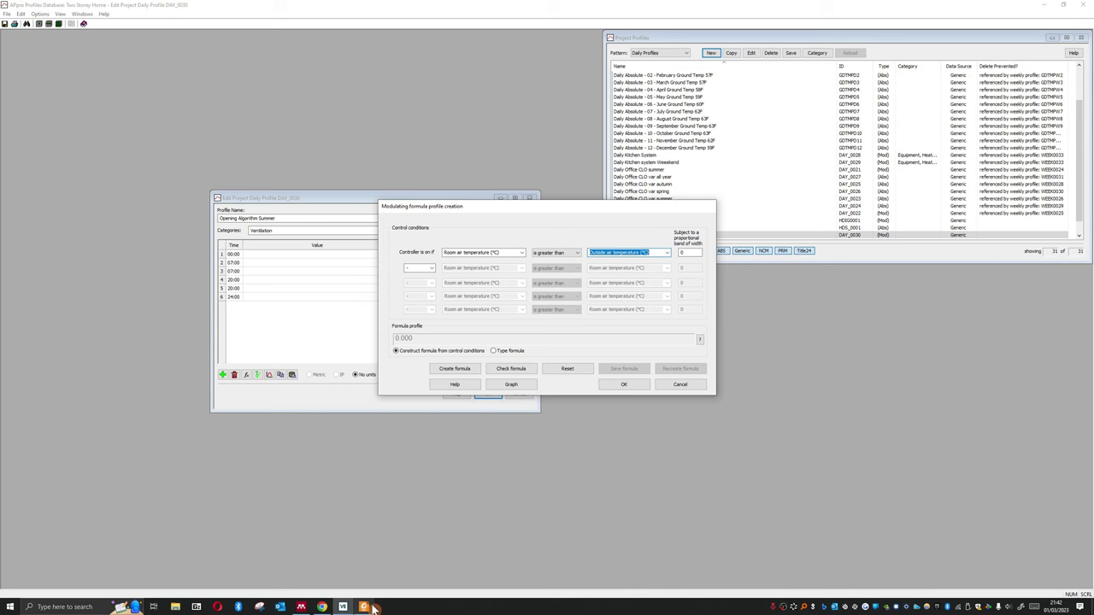
Switch to Foxit Reader, examine the seasonal opening formulas in the natural ventilation guide, especially Summer, day, and return to the formula dialog.
mouse_move(366, 607)
click(370, 578)
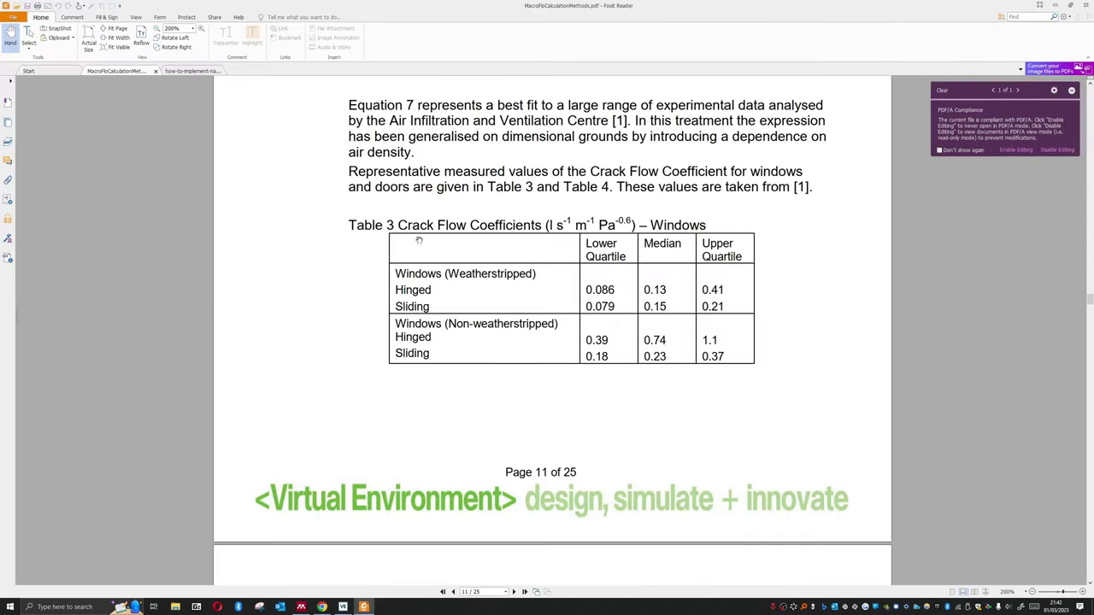
click(189, 72)
scroll(399, 184, up, 3)
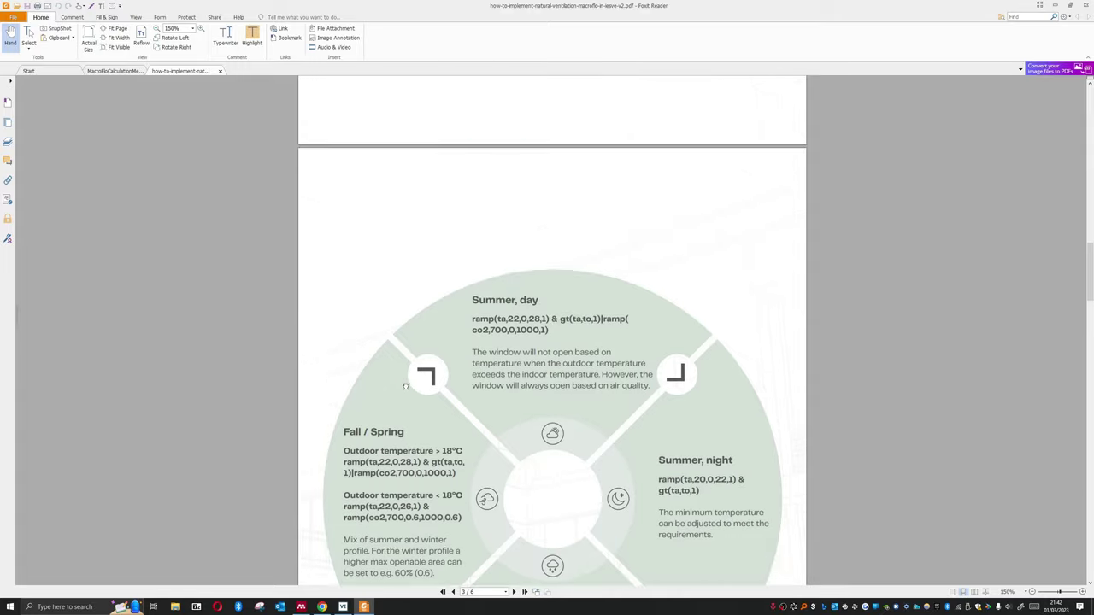
scroll(427, 342, down, 6)
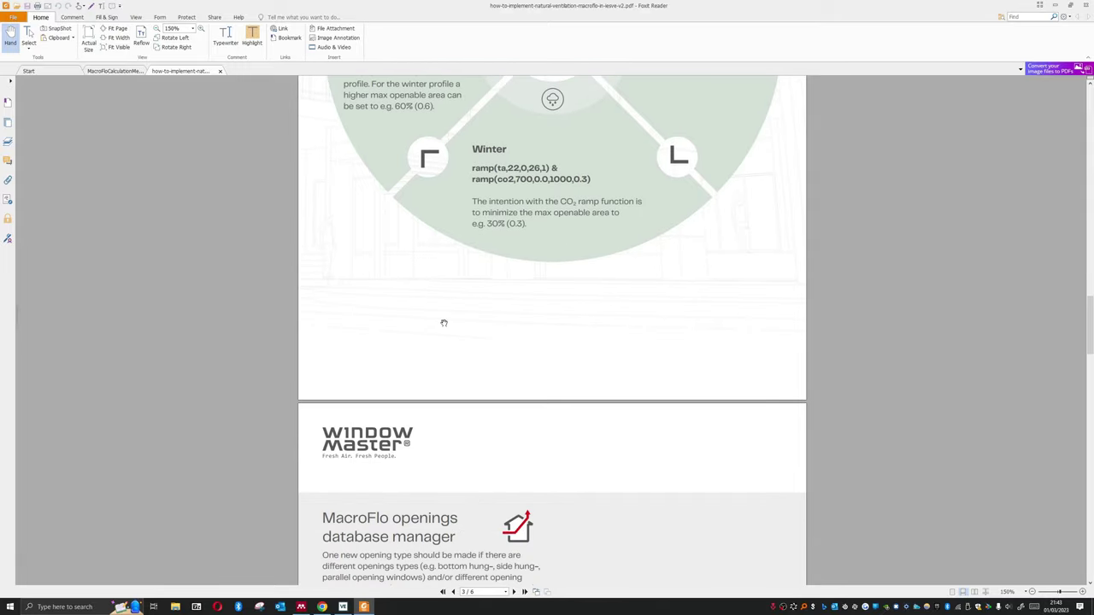
scroll(443, 323, up, 4)
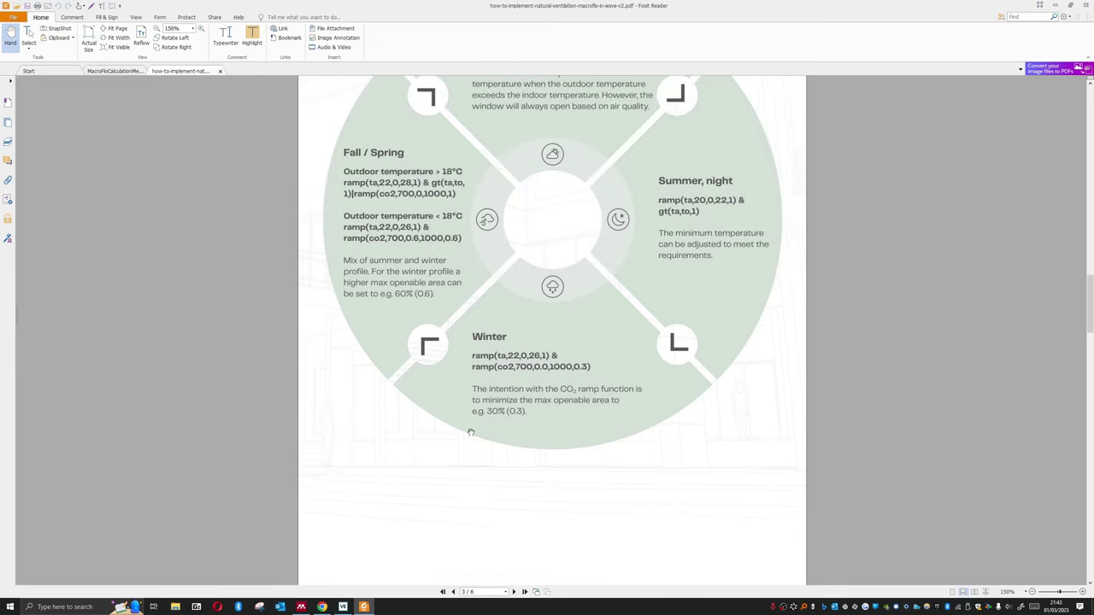
scroll(504, 327, up, 3)
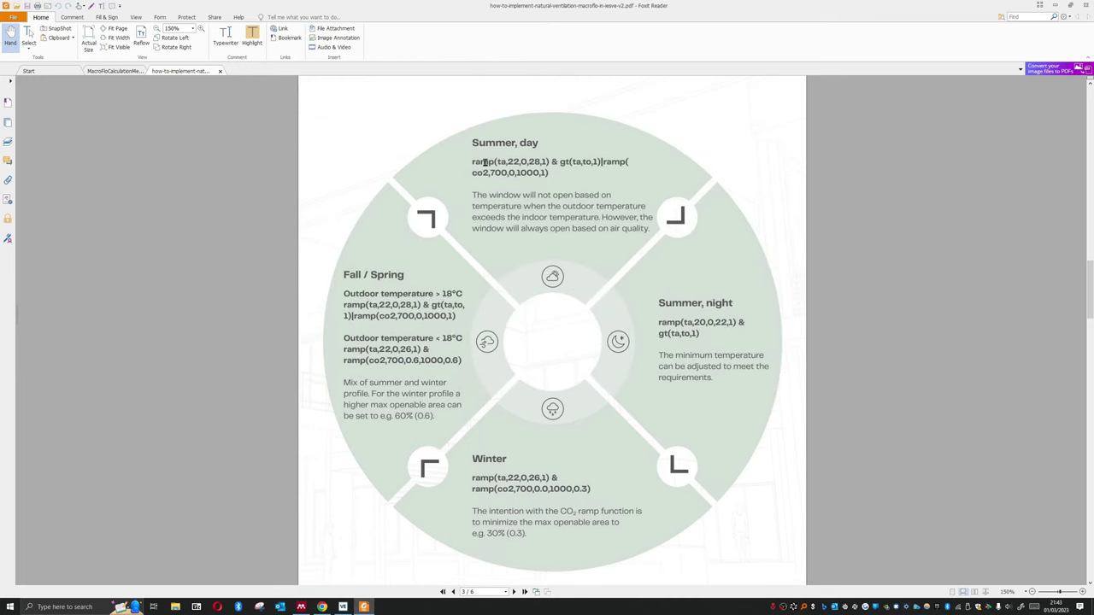
drag(475, 162, 586, 229)
click(599, 254)
drag(474, 161, 549, 161)
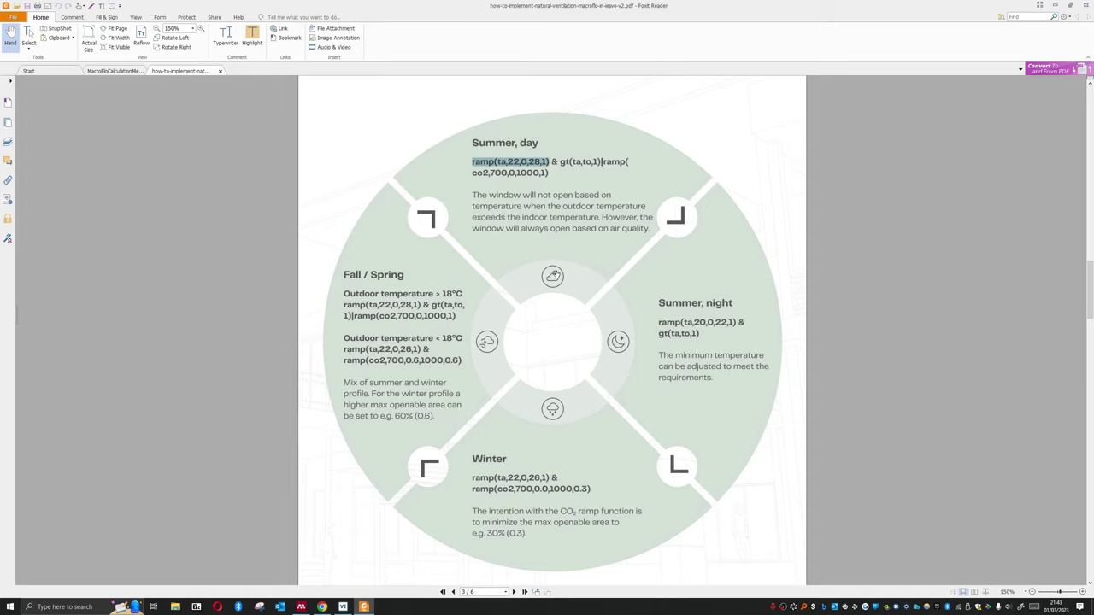
click(1053, 12)
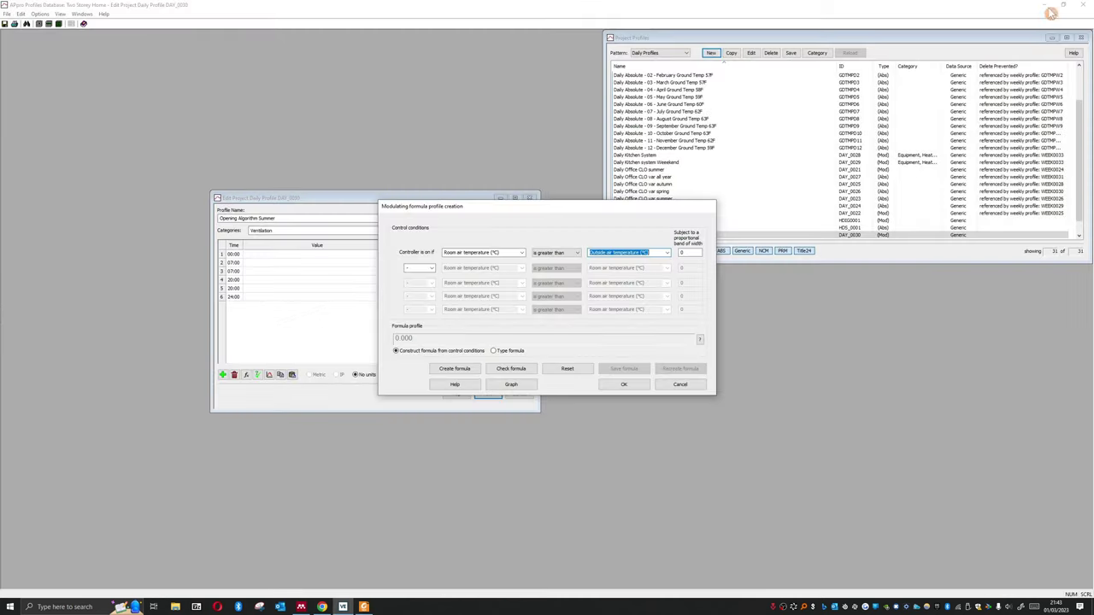
Add a second control condition joined with OR: room carbon dioxide is greater than 1000 ppm.
click(427, 268)
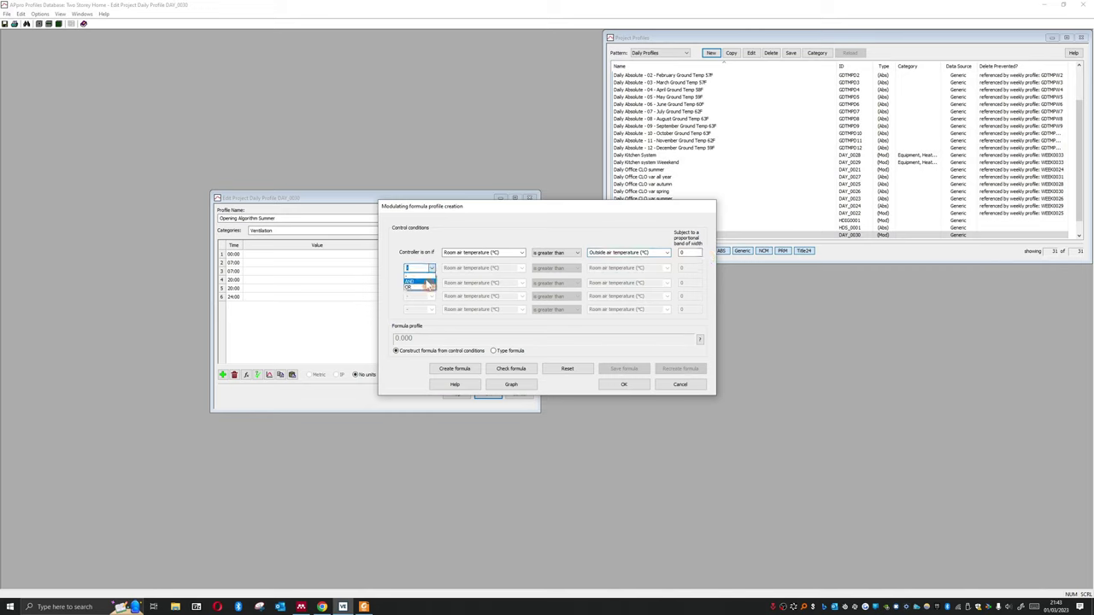
click(427, 286)
click(521, 269)
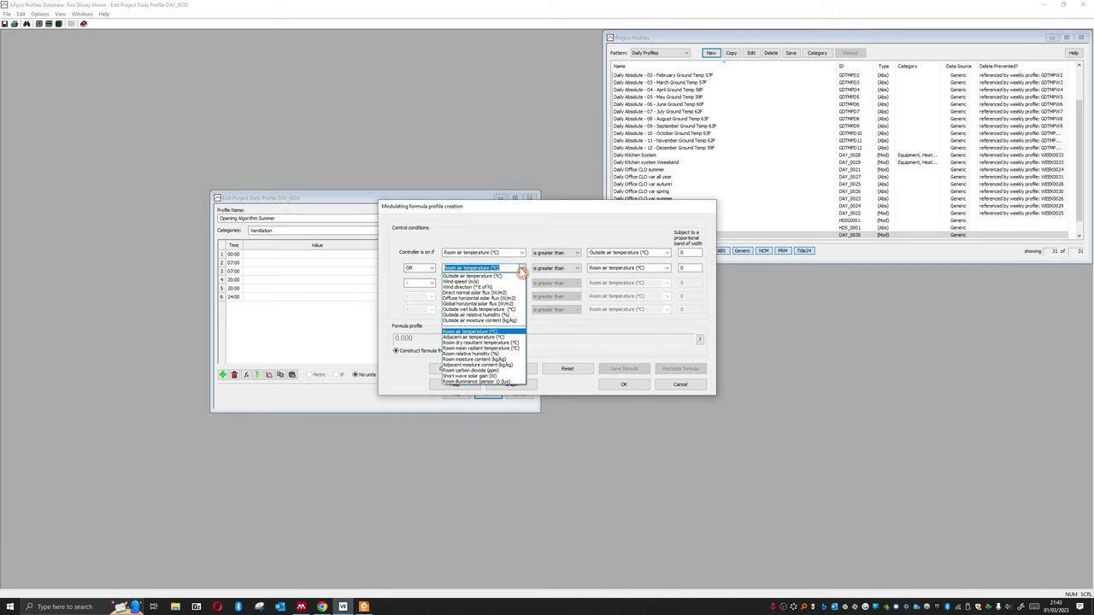
click(496, 373)
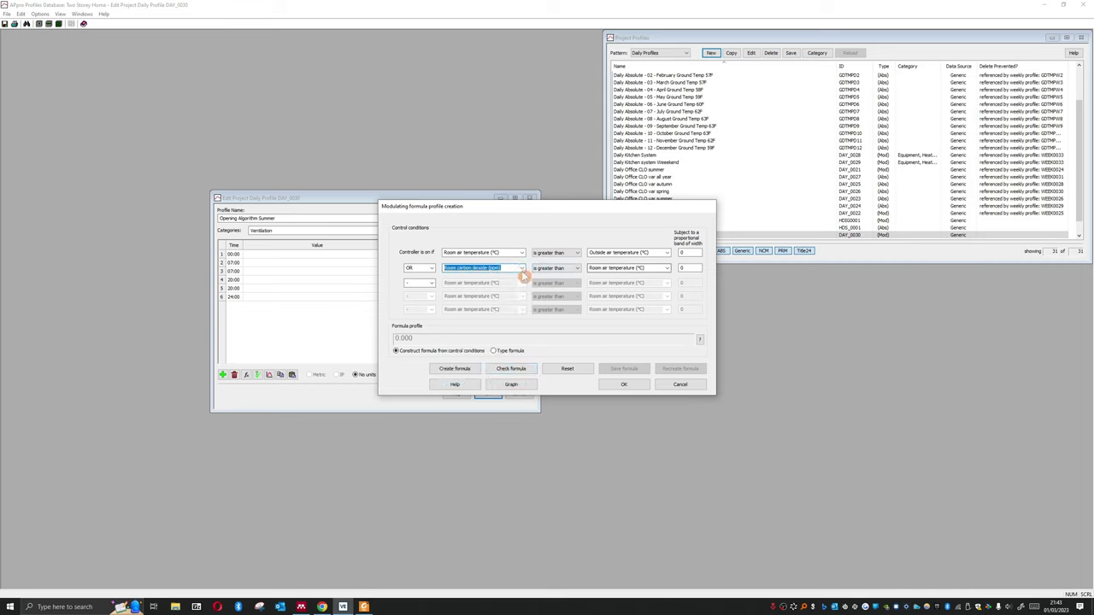
click(668, 268)
click(648, 276)
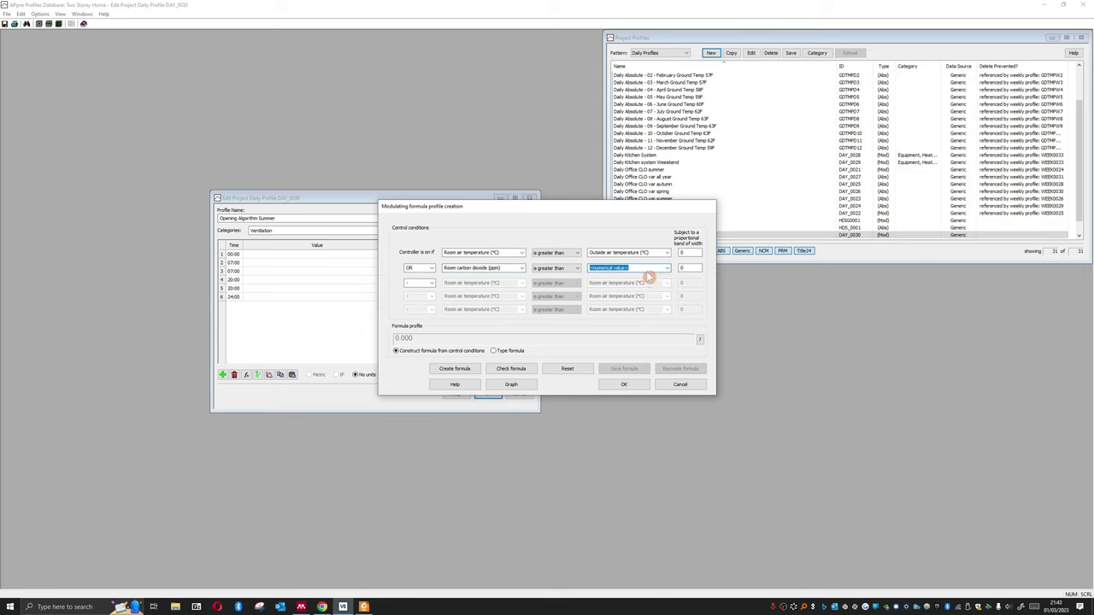
text(1000)
Add a third control condition joined with OR: room air temperature is greater than 20 °C.
click(434, 287)
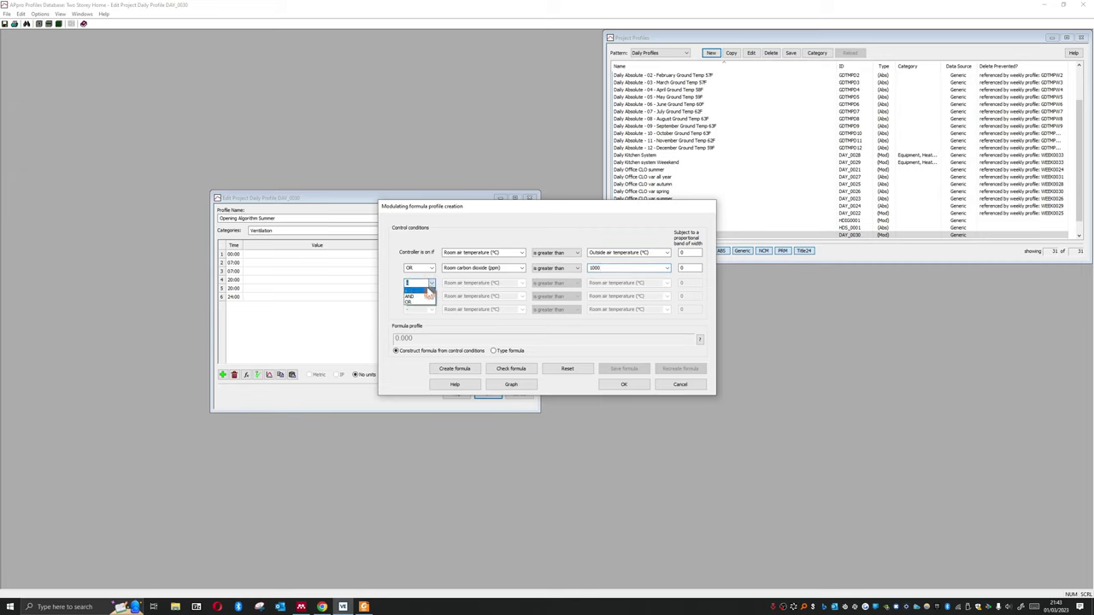
click(423, 302)
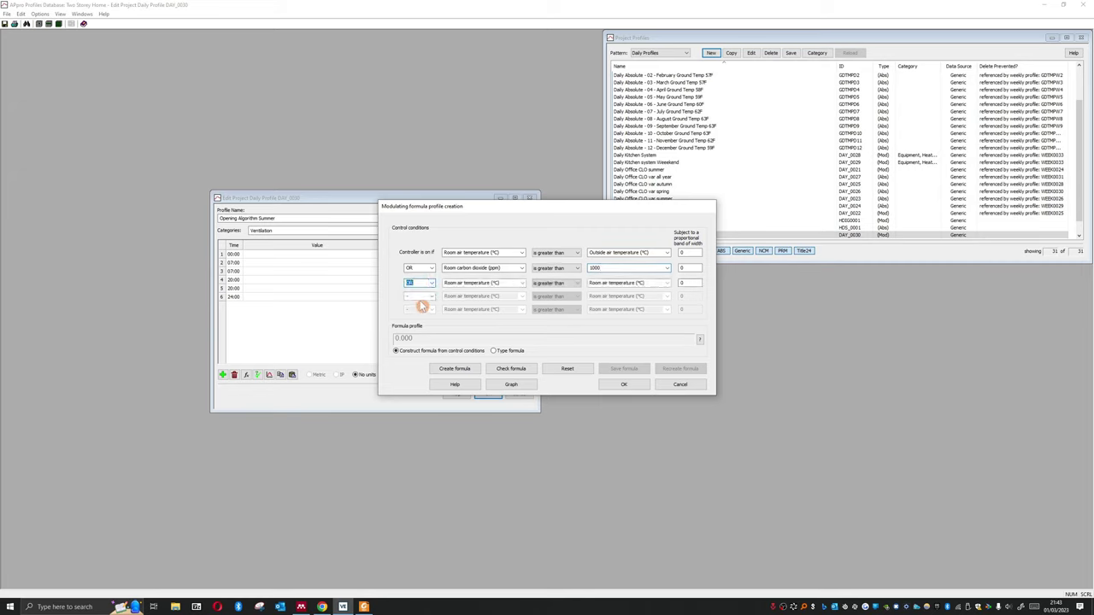
click(522, 283)
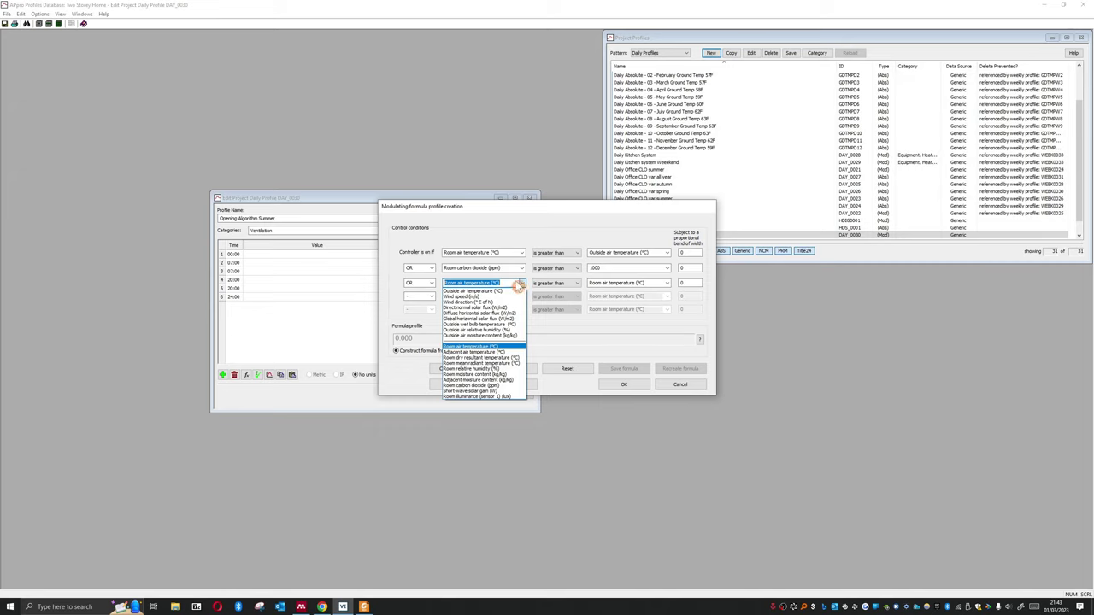
click(492, 347)
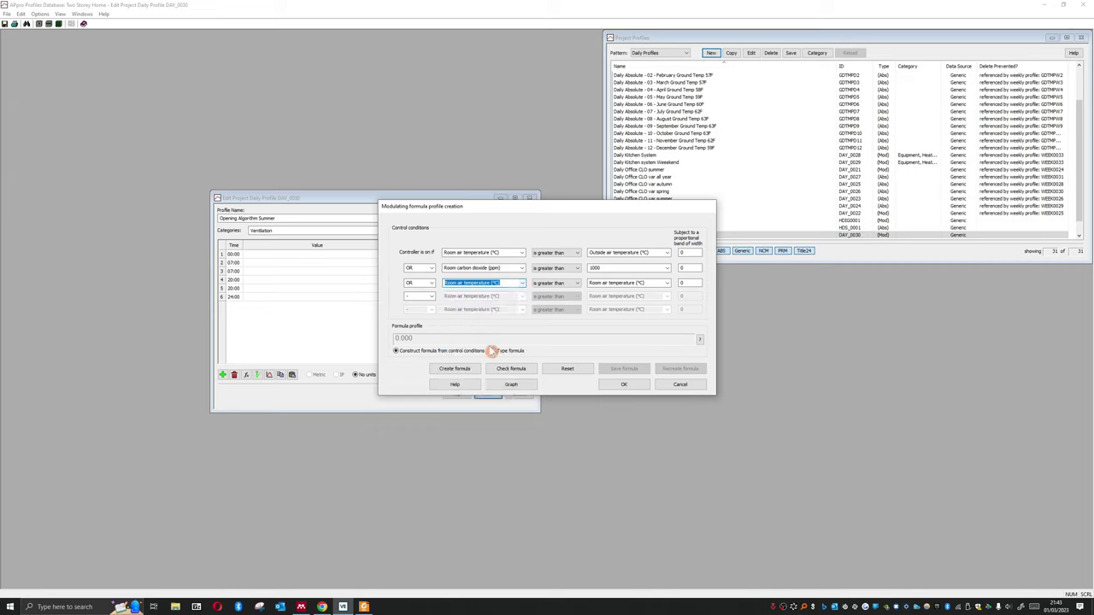
click(555, 283)
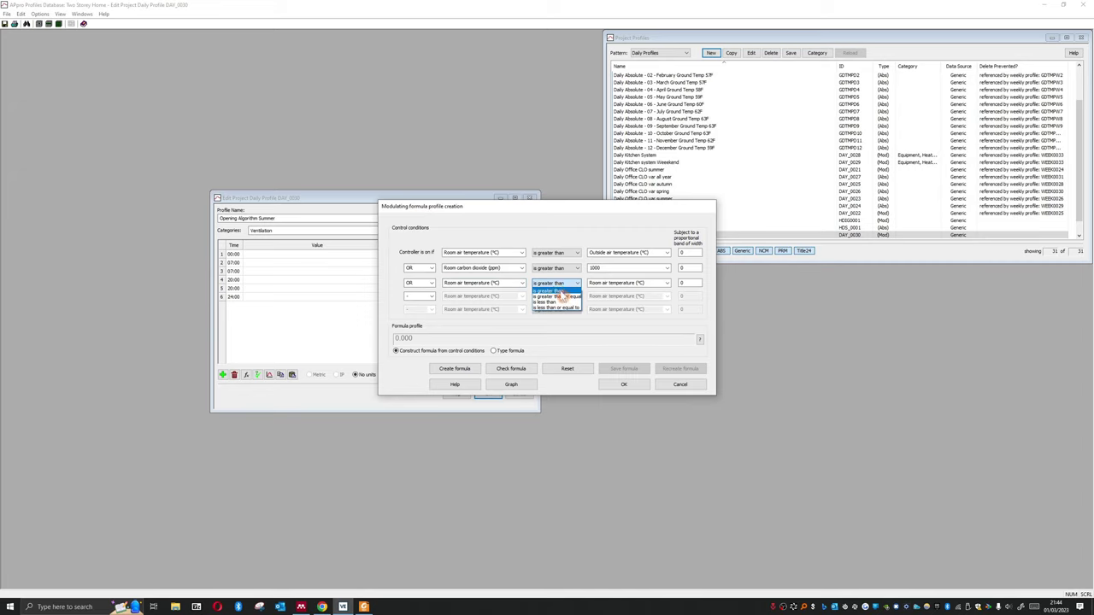
click(557, 292)
click(667, 283)
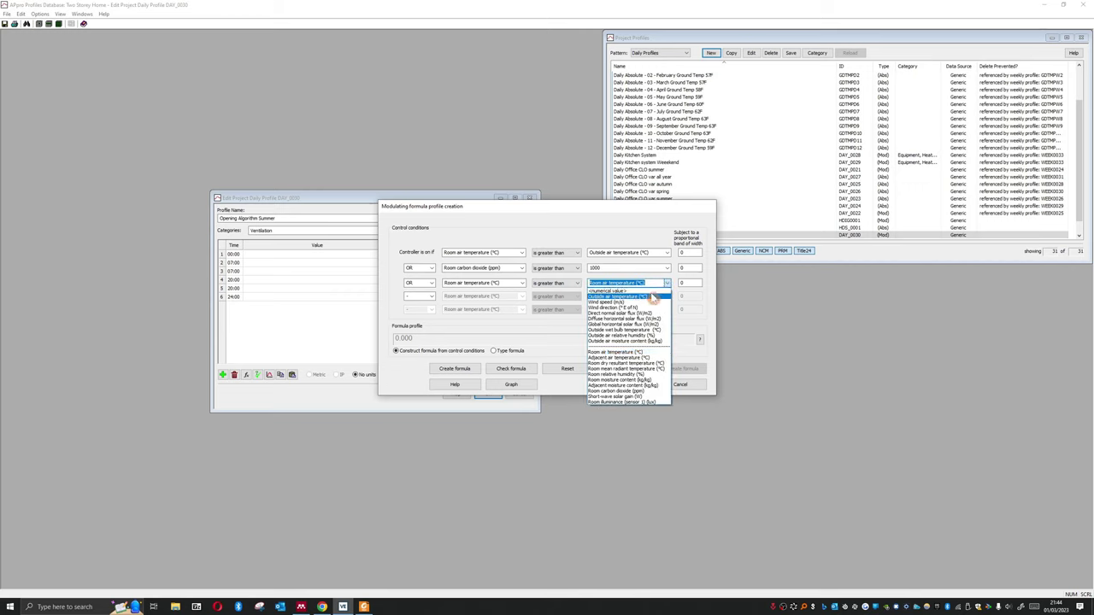
click(664, 290)
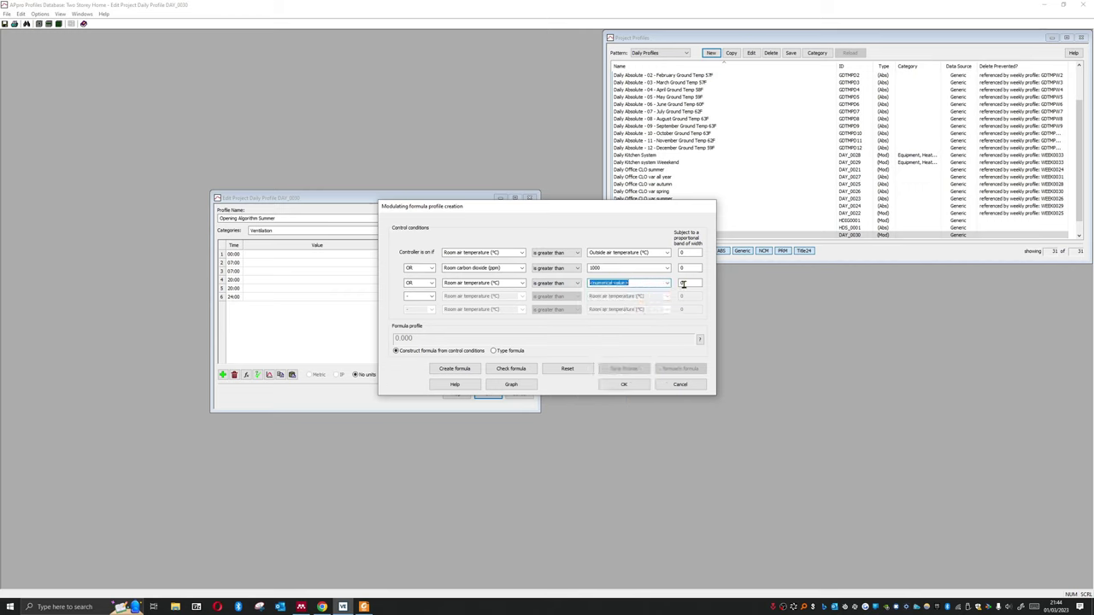
click(683, 283)
click(630, 283)
text(20)
Add a fourth control condition joined with AND: outside air temperature is less than 28 °C.
click(425, 297)
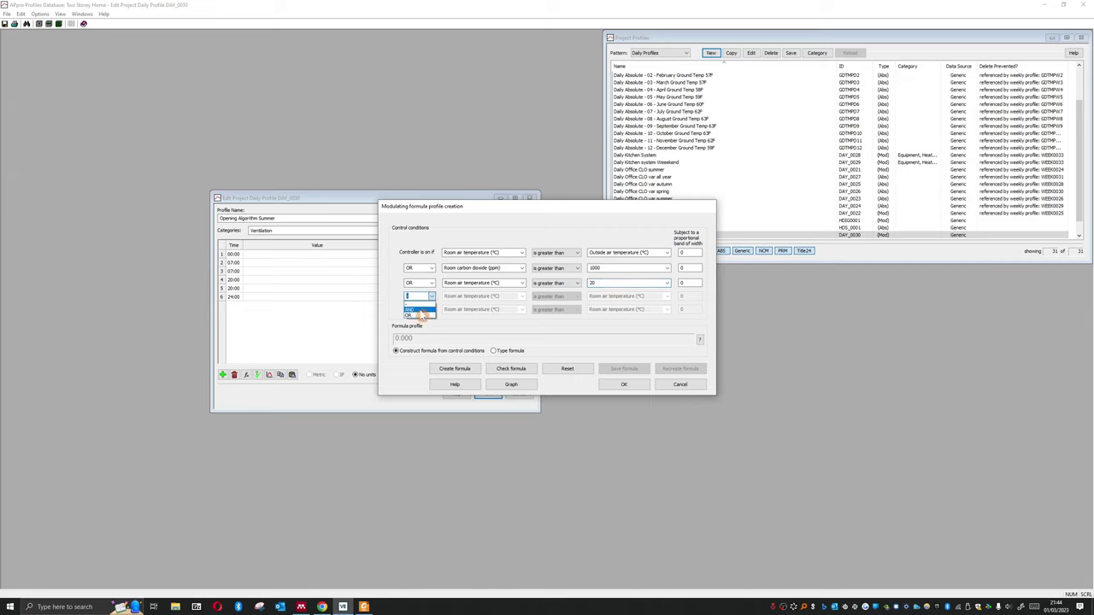
click(419, 309)
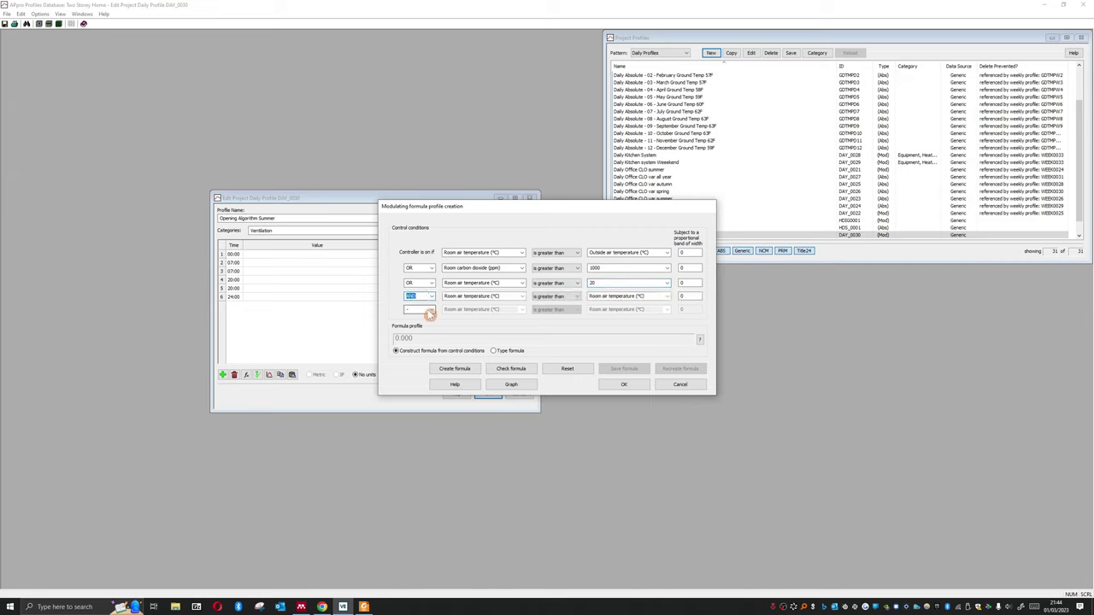
click(522, 296)
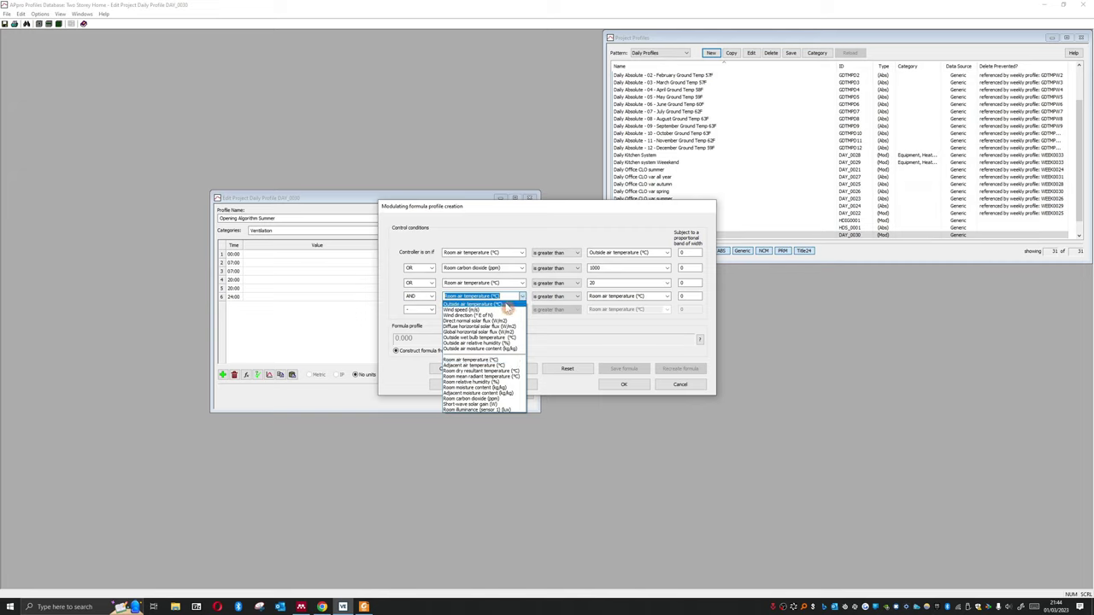
click(474, 304)
click(571, 299)
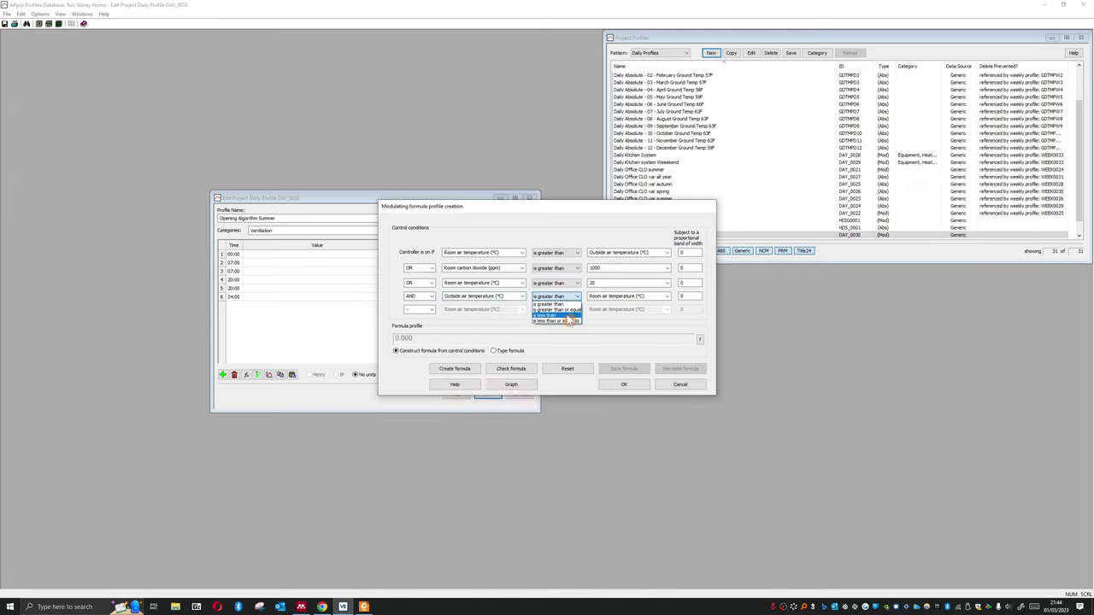
click(567, 315)
click(666, 296)
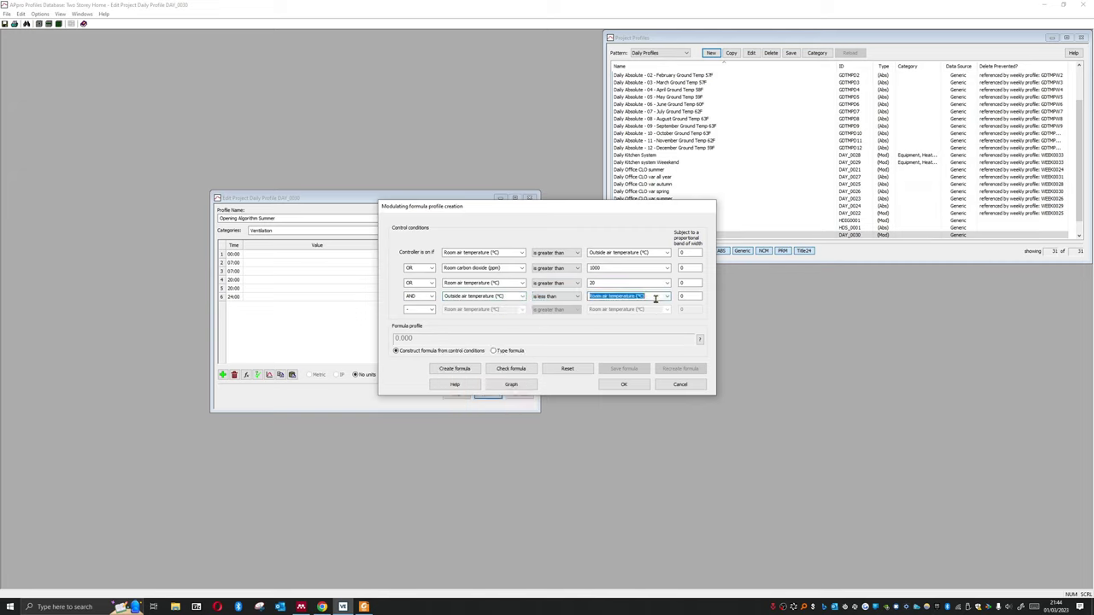
click(636, 305)
click(640, 296)
double_click(641, 297)
text(28)
Create the formula from the four control conditions, compare it with the natural ventilation guide in Foxit Reader, and apply it to the third row.
click(455, 368)
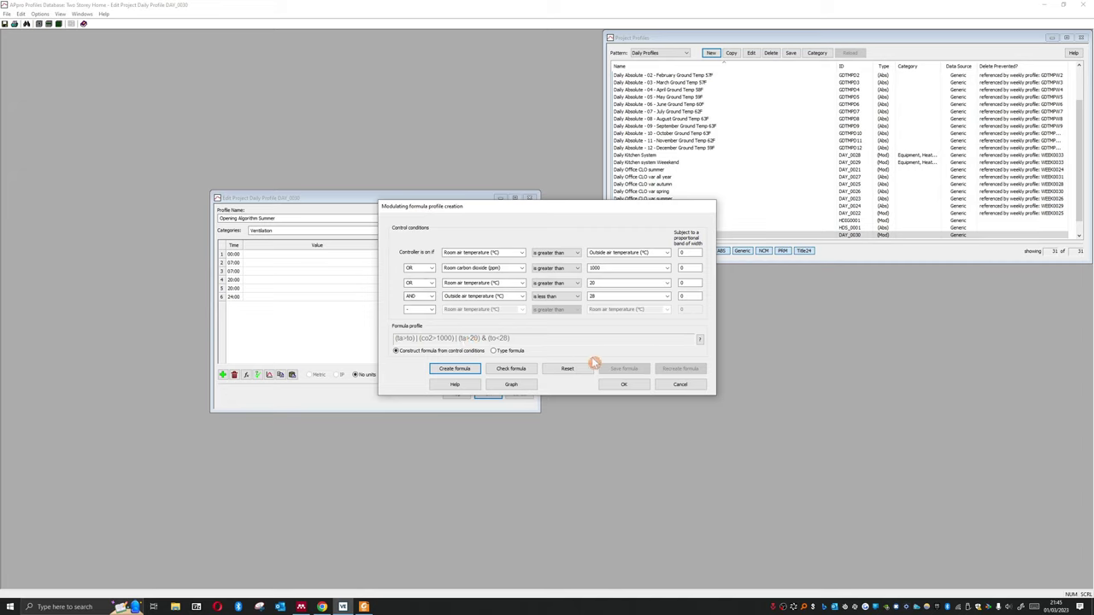
click(611, 388)
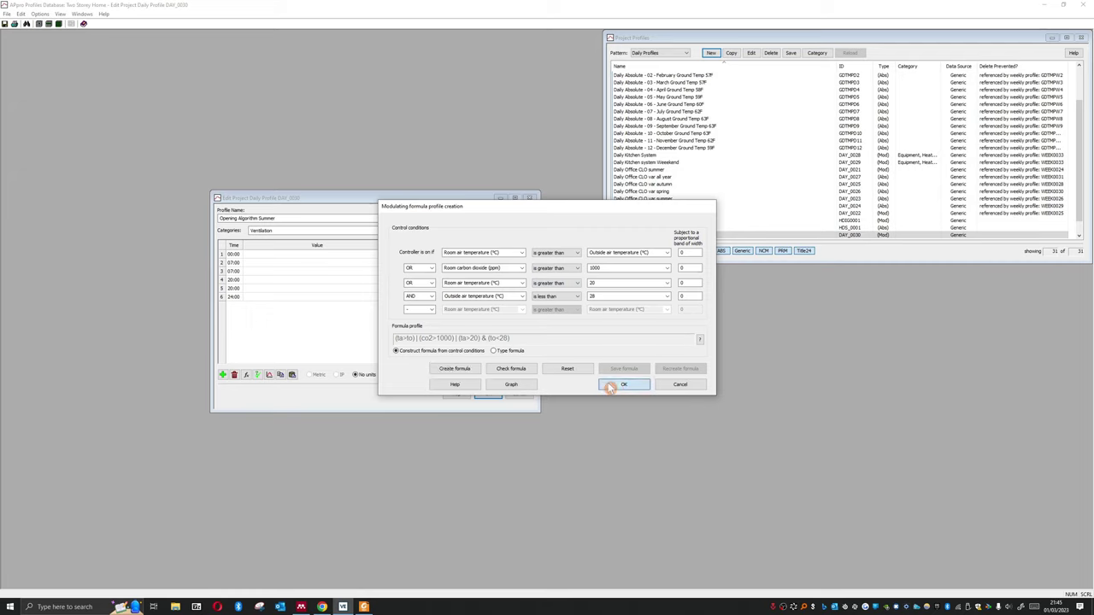
click(700, 340)
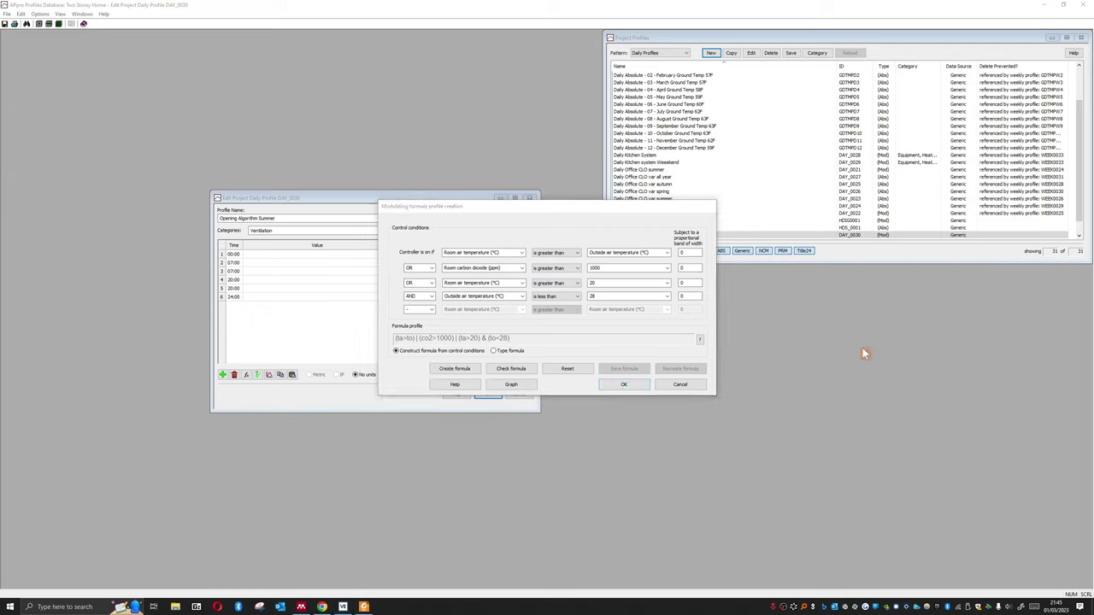
click(501, 352)
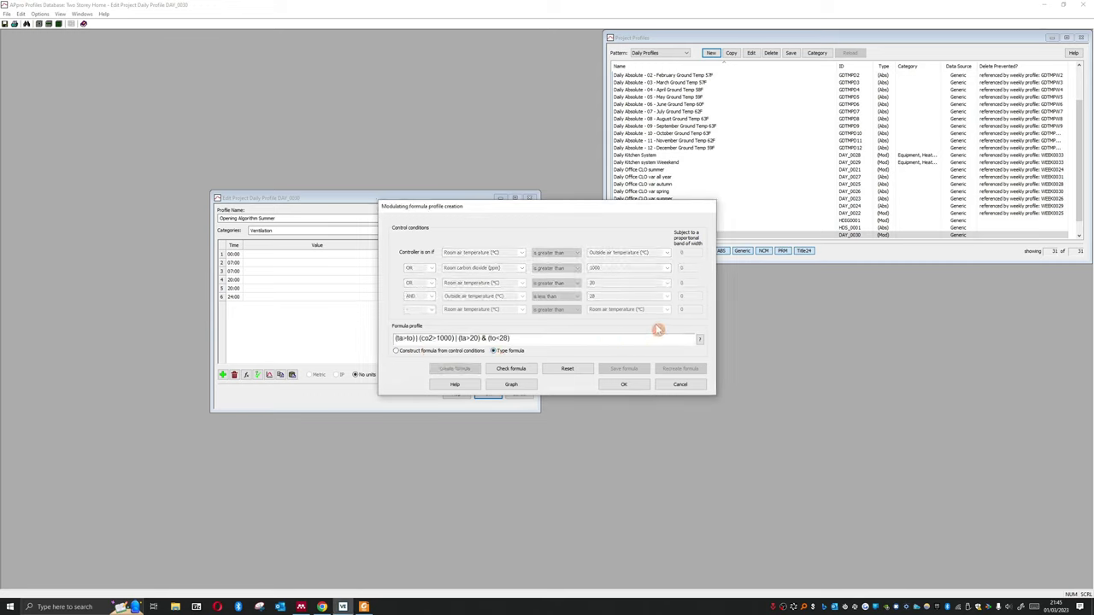
click(363, 606)
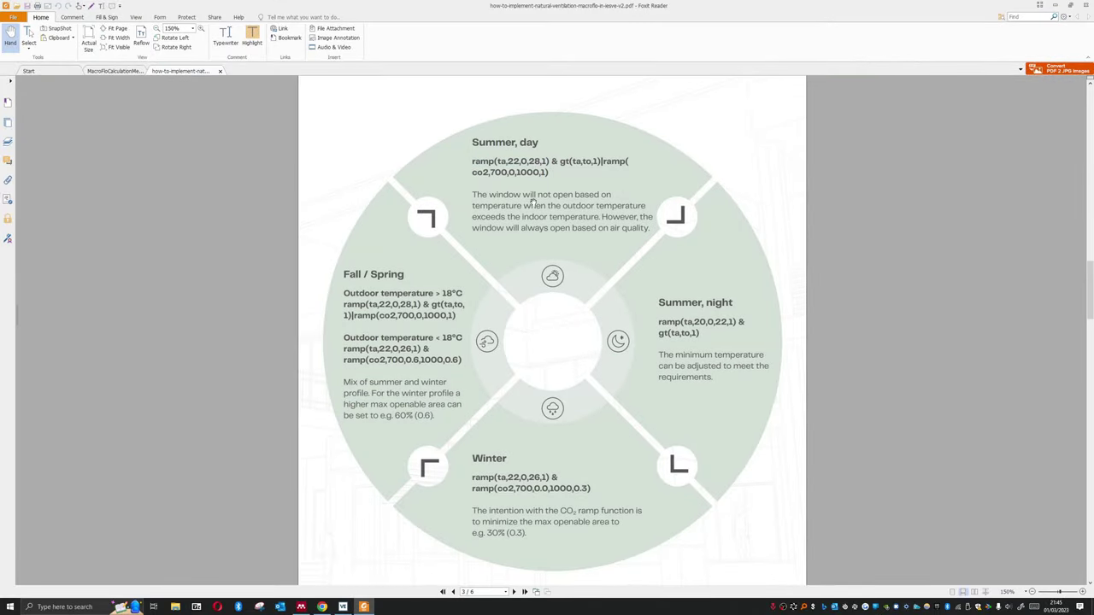
click(343, 607)
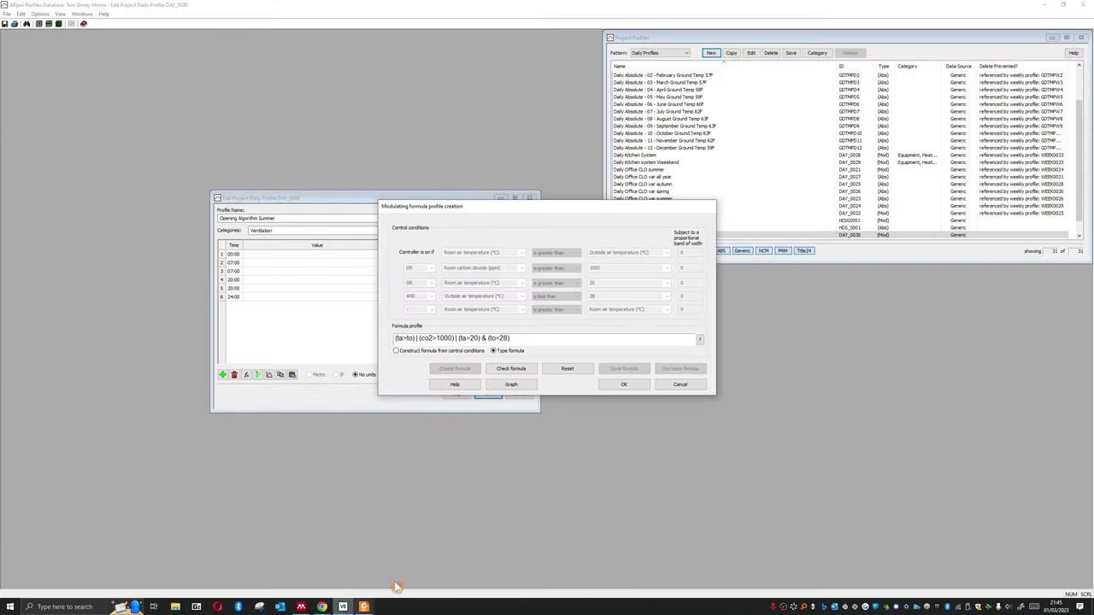
click(624, 386)
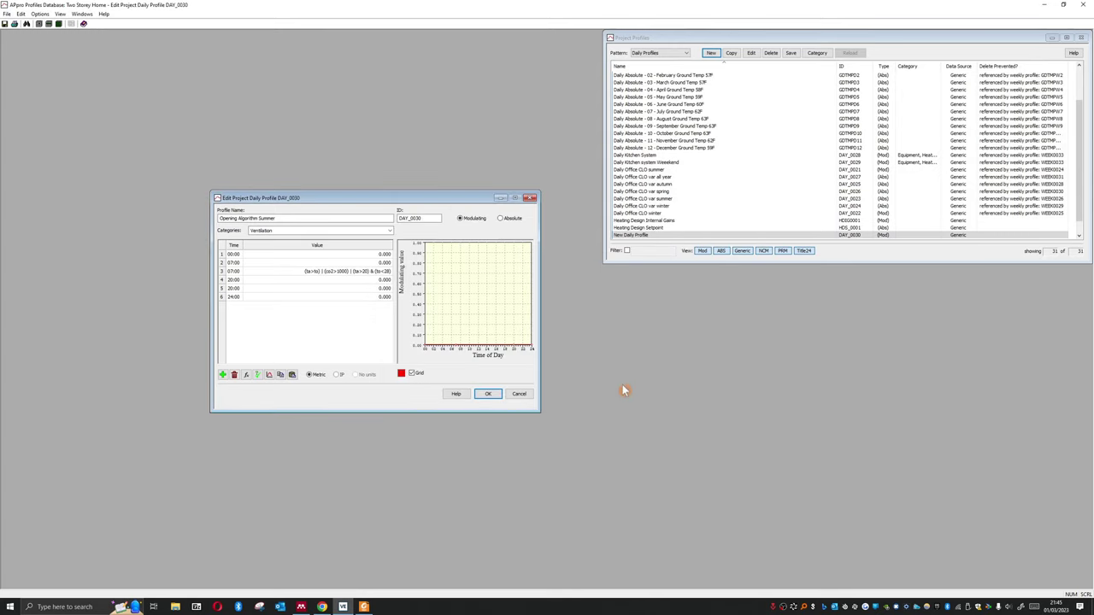
click(365, 271)
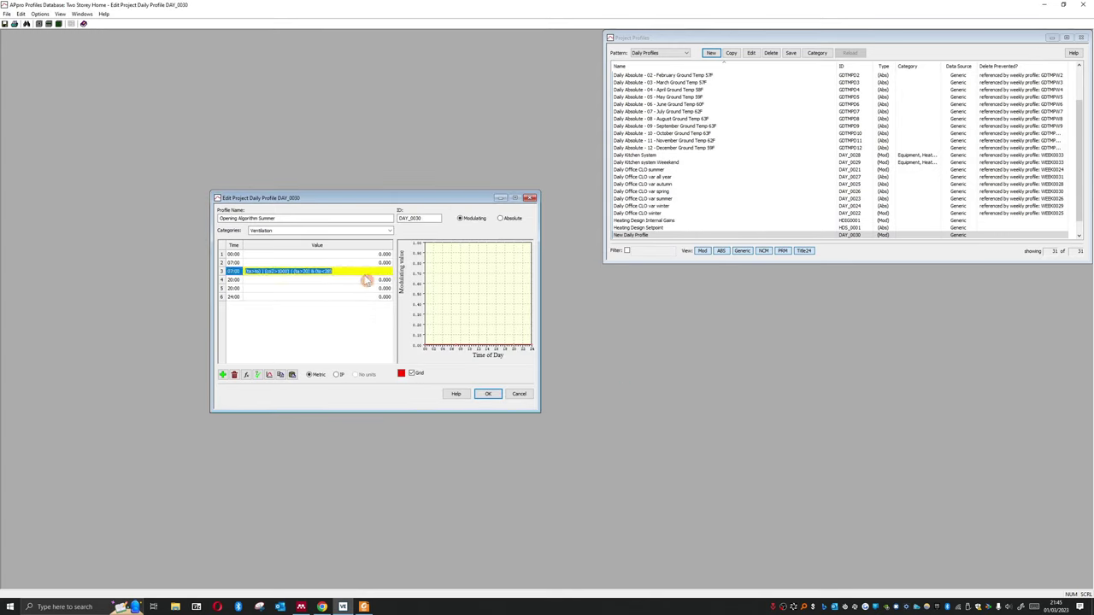
click(357, 281)
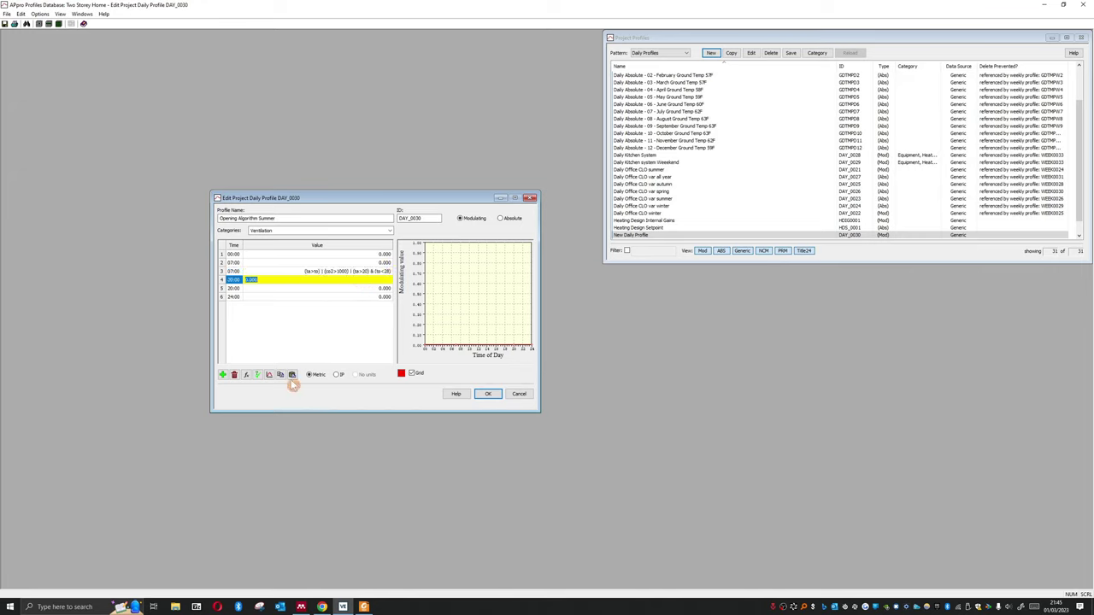
click(247, 376)
click(255, 379)
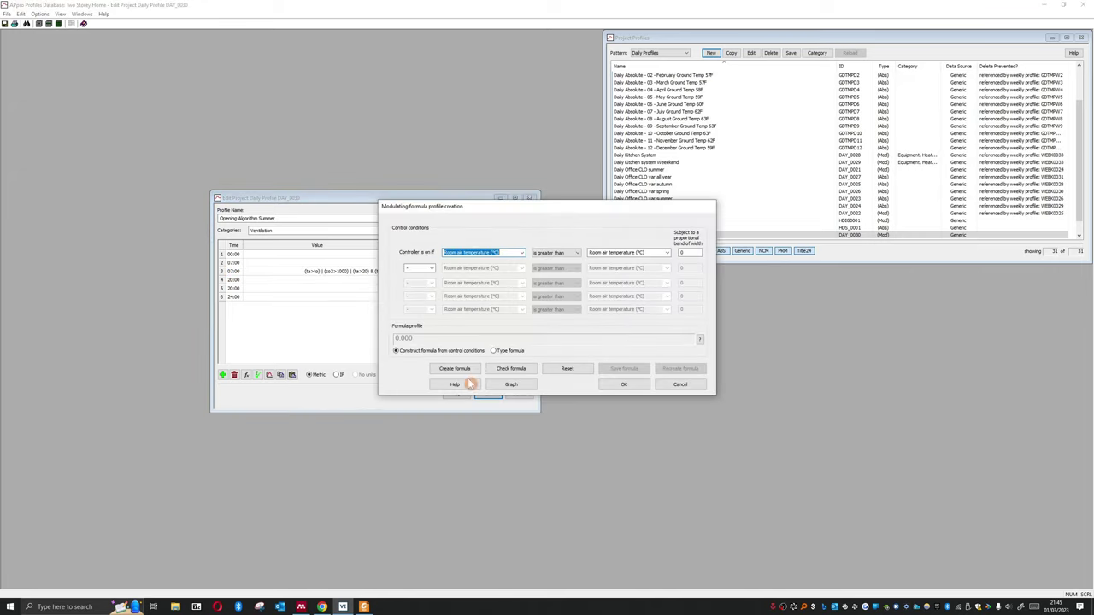
click(511, 351)
key(ctrl+a)
text(https://www.youtube.com/watch?v=Vq4dva8yUzM)
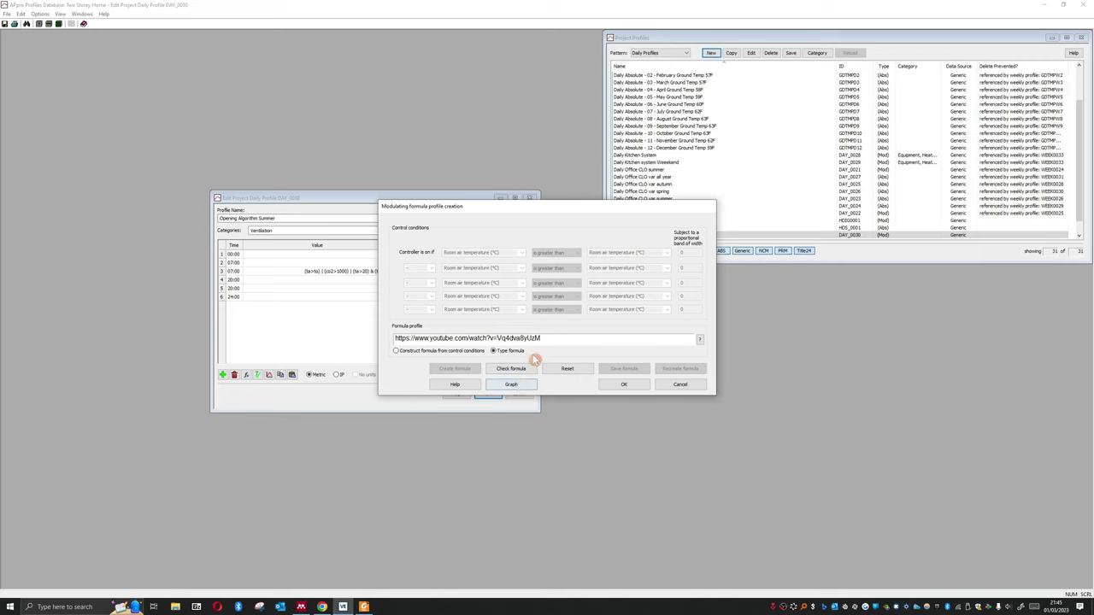
key(ctrl+z)
click(623, 384)
Copy the formula text from the third row's 07:00 value in the formula dialog.
click(359, 271)
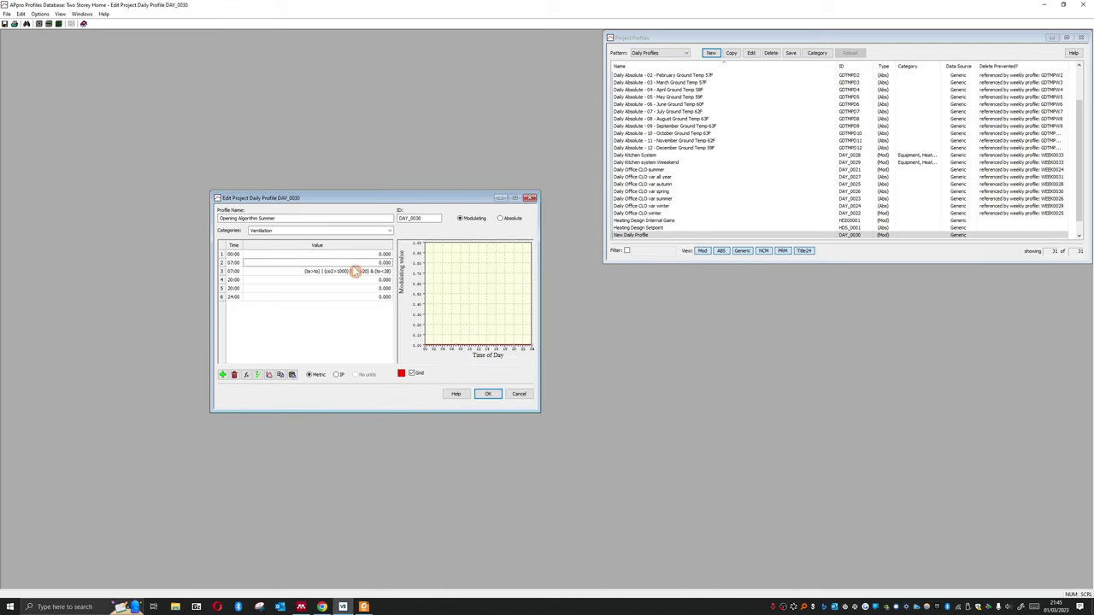
click(350, 270)
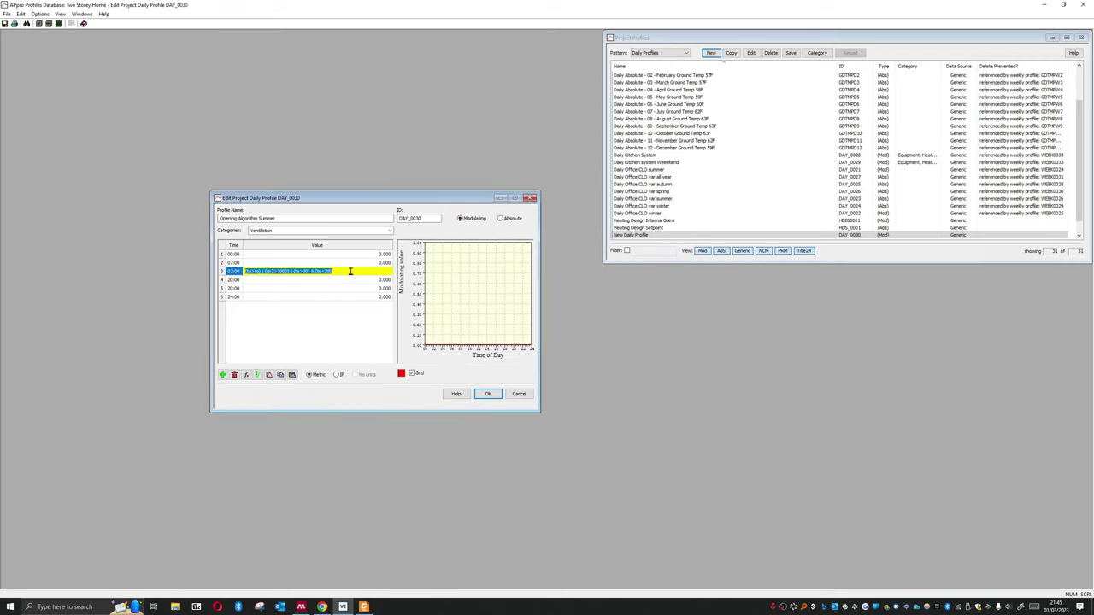
drag(342, 272, 244, 271)
click(247, 376)
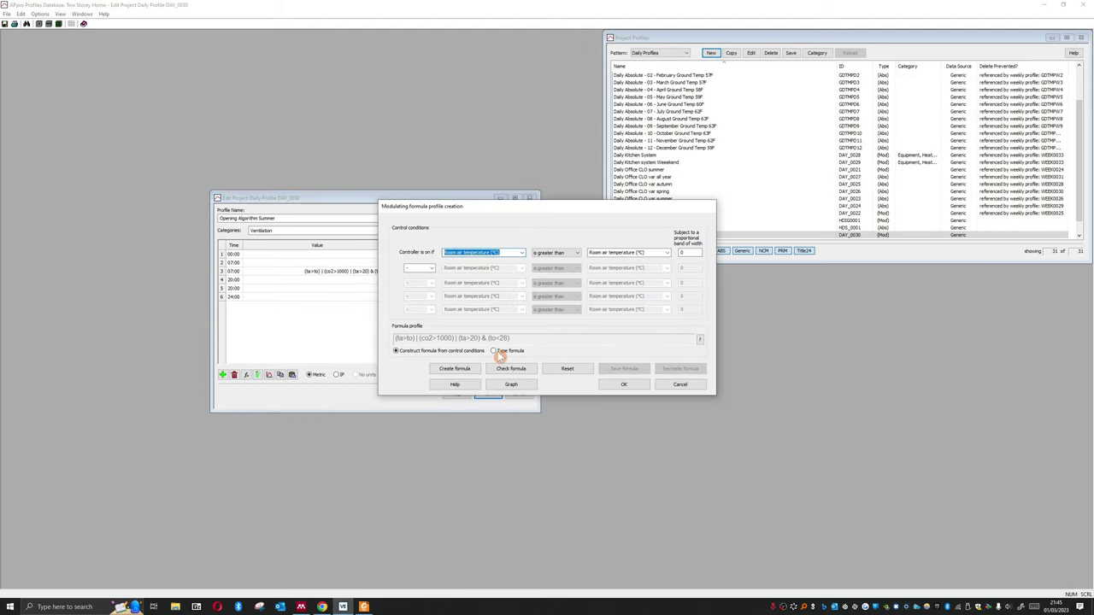
click(499, 351)
drag(507, 339, 322, 350)
key(ctrl+c)
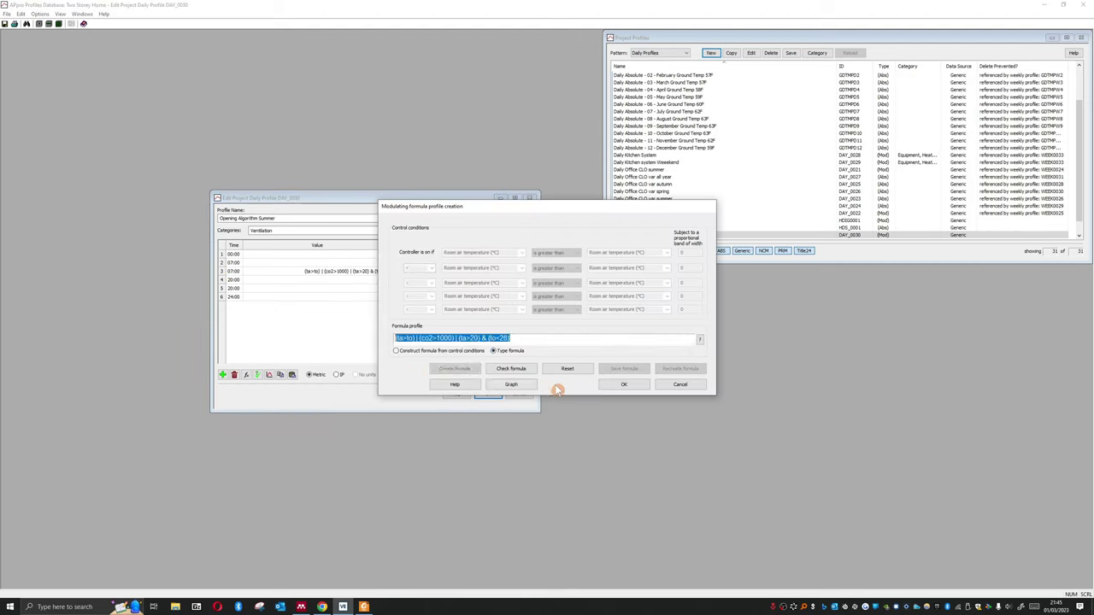
click(623, 385)
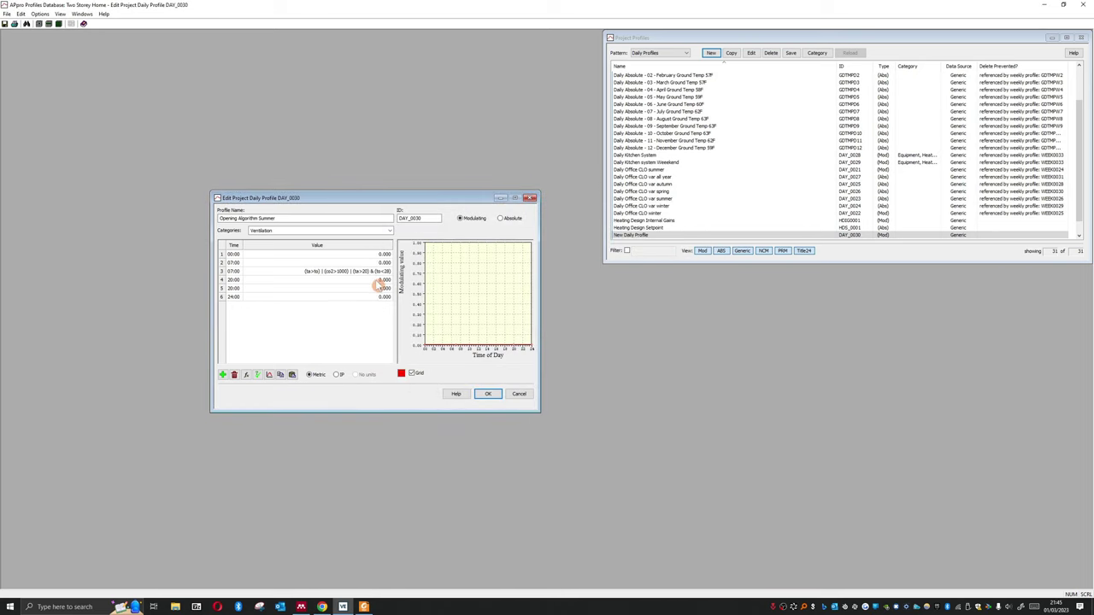
Paste the copied formula as the fourth row's 20:00 value and confirm the Opening Algorithm Summer daily profile.
click(374, 280)
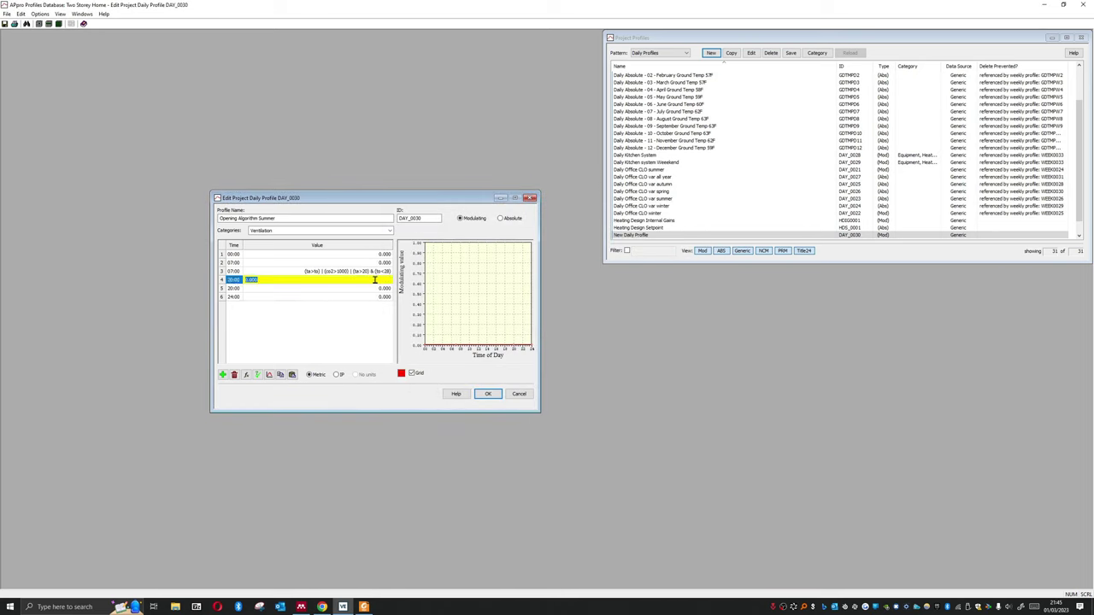
click(248, 376)
click(511, 351)
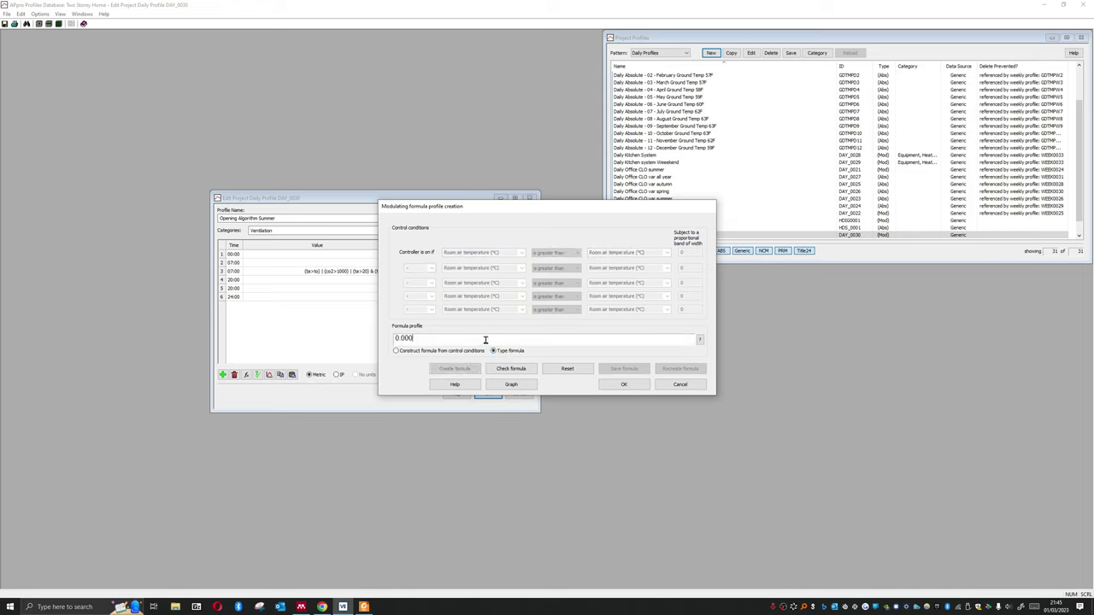
key(ctrl+v)
click(610, 388)
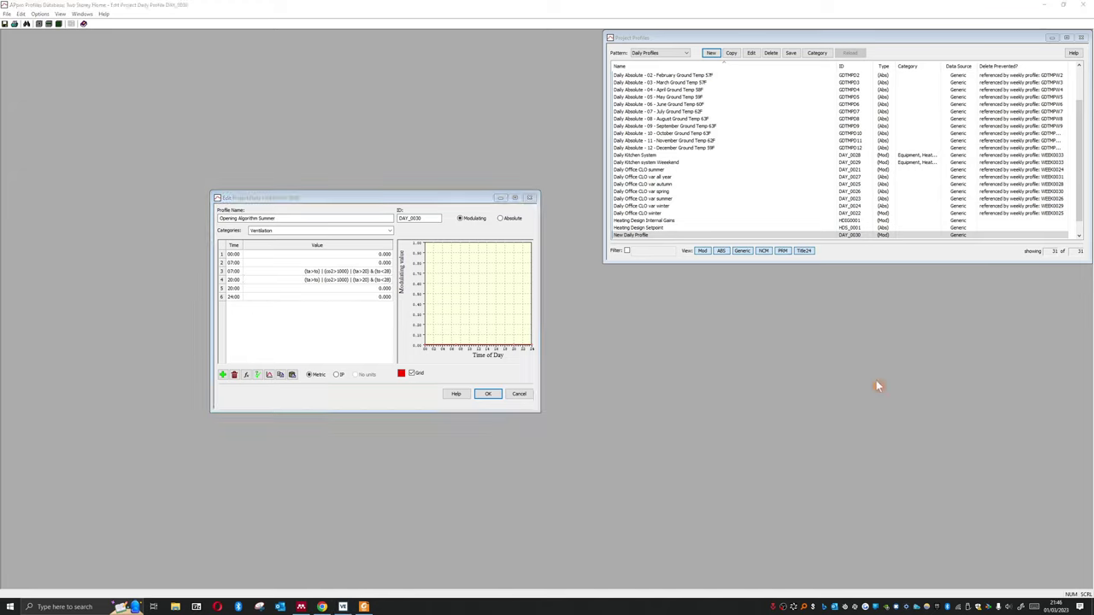
click(317, 328)
click(486, 400)
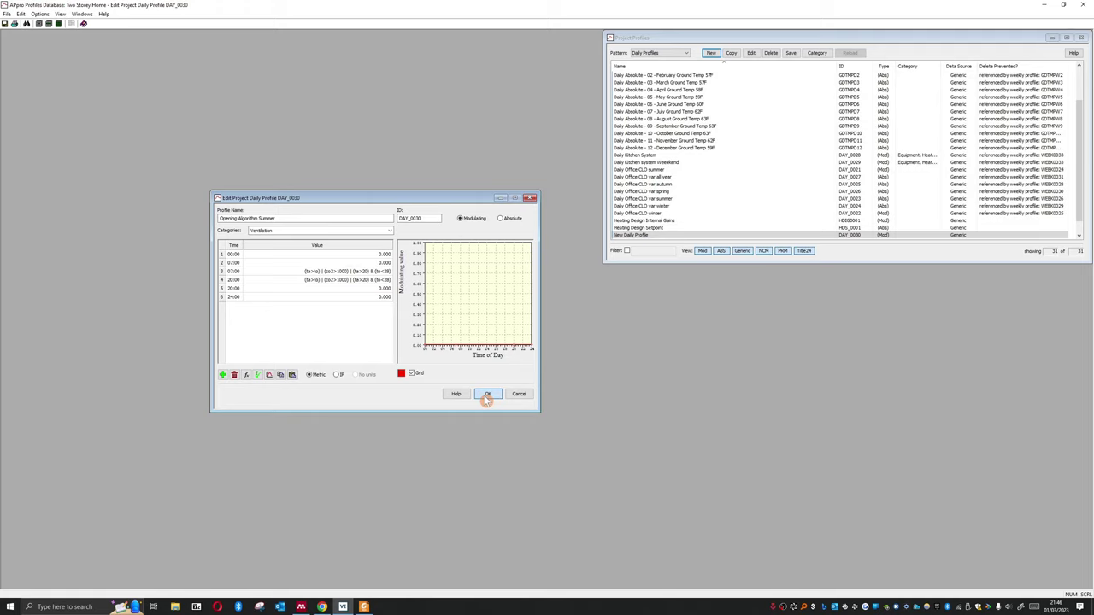
click(485, 396)
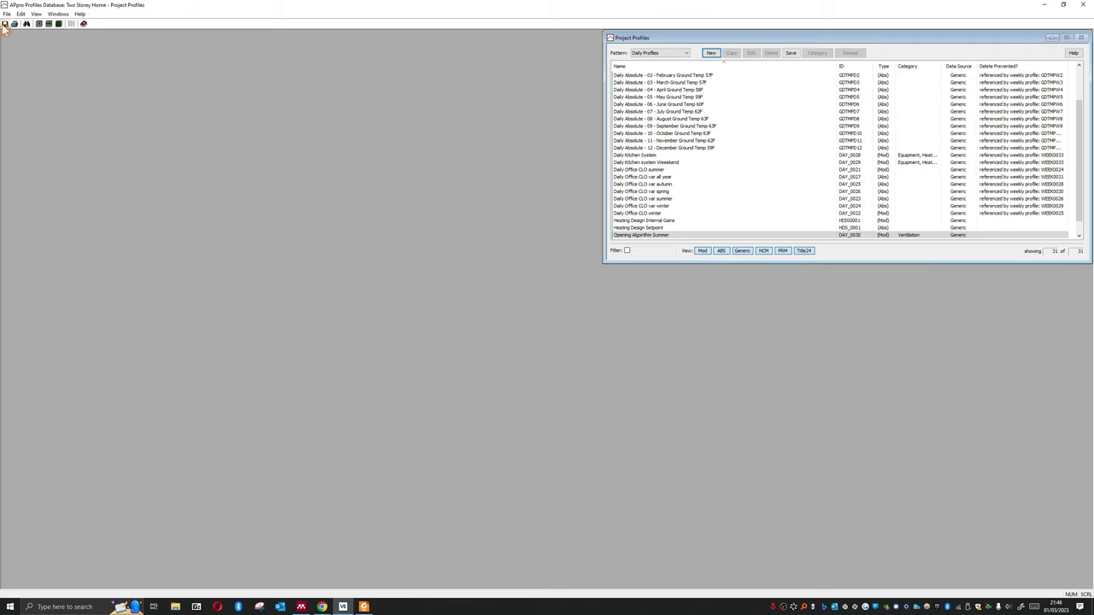
Return to the MacroFlo opening types and check the modulating profiles offered for Opening Window's degree of opening.
click(1044, 5)
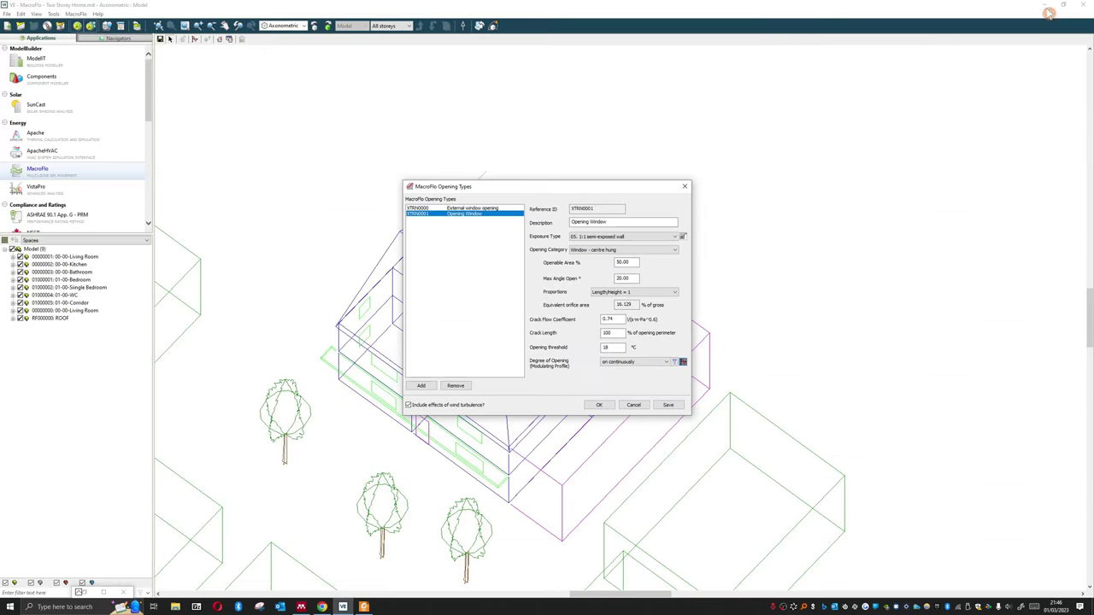
click(628, 363)
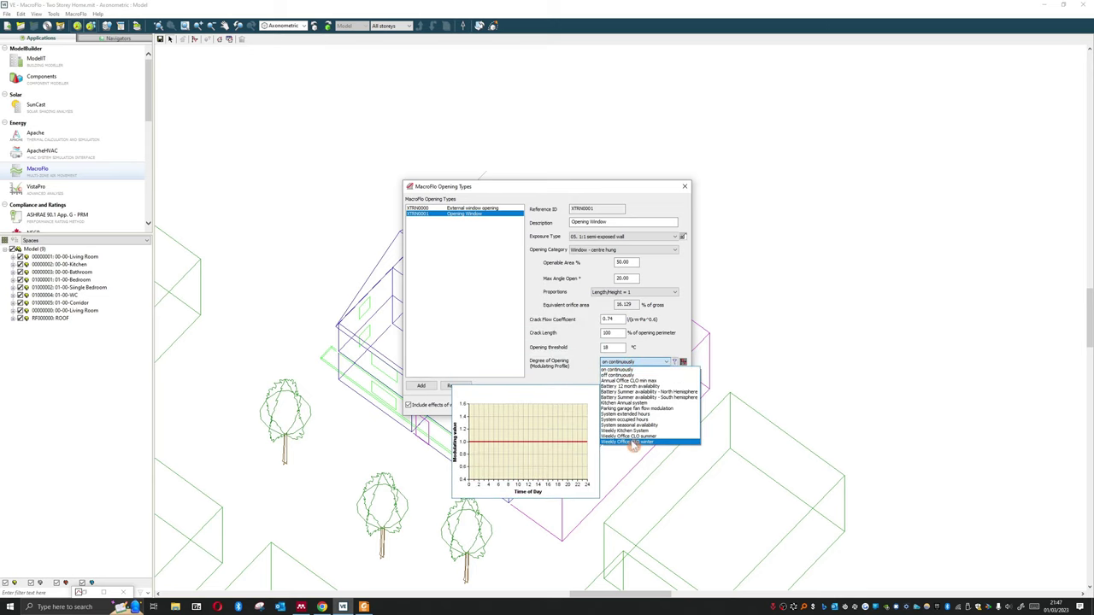
click(554, 332)
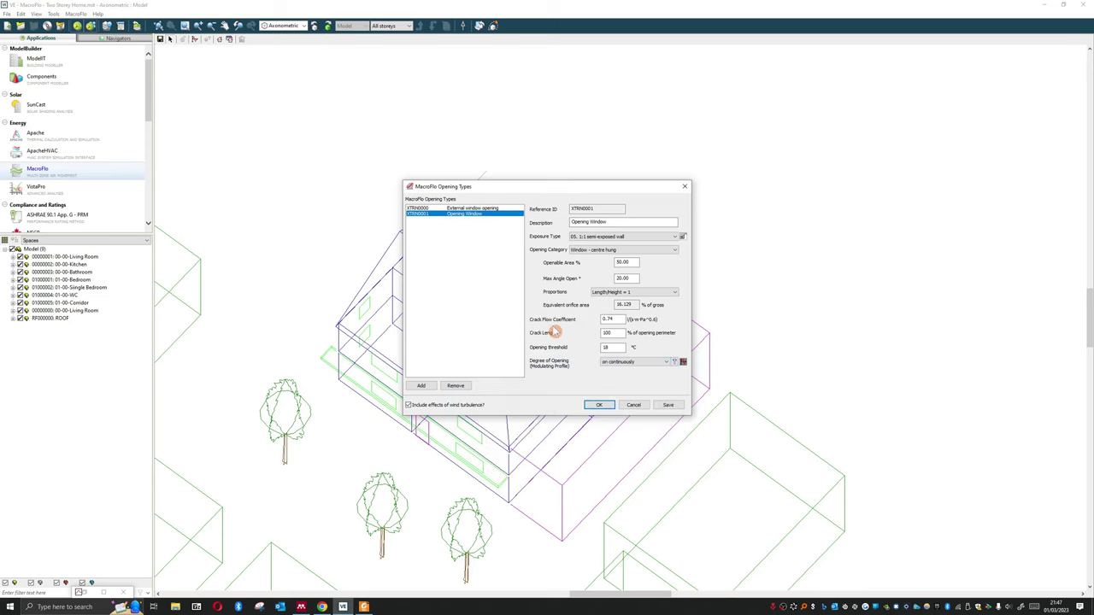
Reopen the profiles database and check the categories of the Parking garage fan flow modulation WEEKEND daily profile.
click(684, 362)
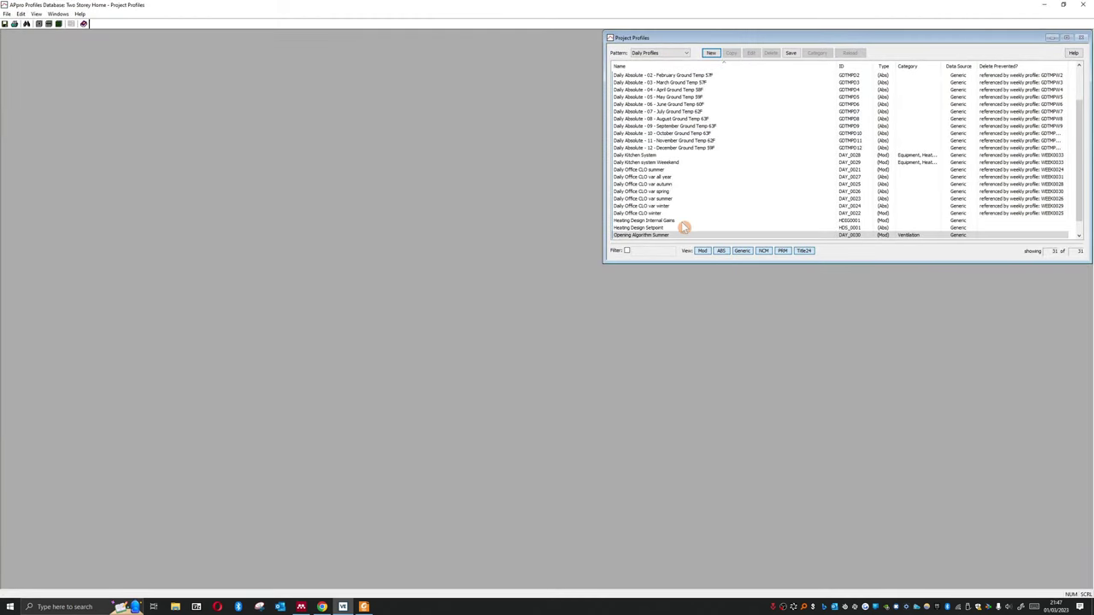
click(657, 236)
double_click(657, 236)
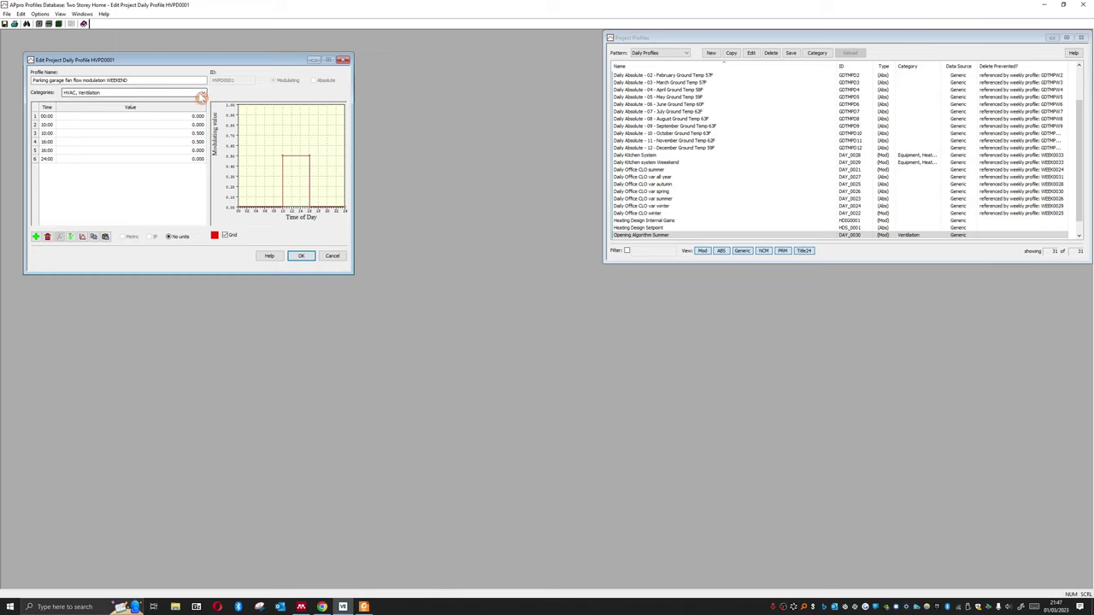
click(204, 92)
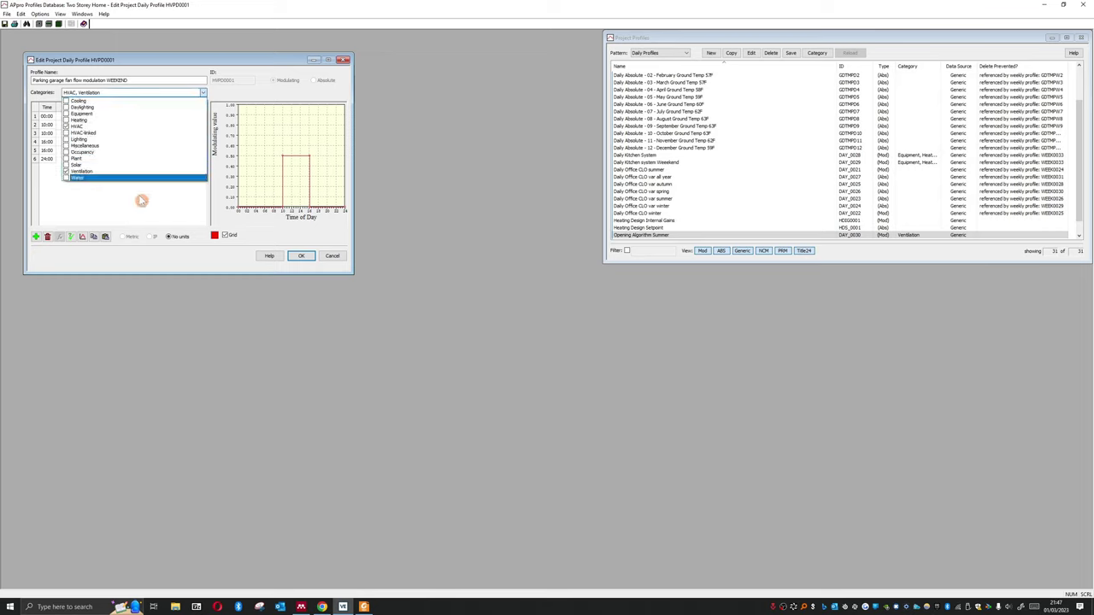
click(163, 215)
click(290, 257)
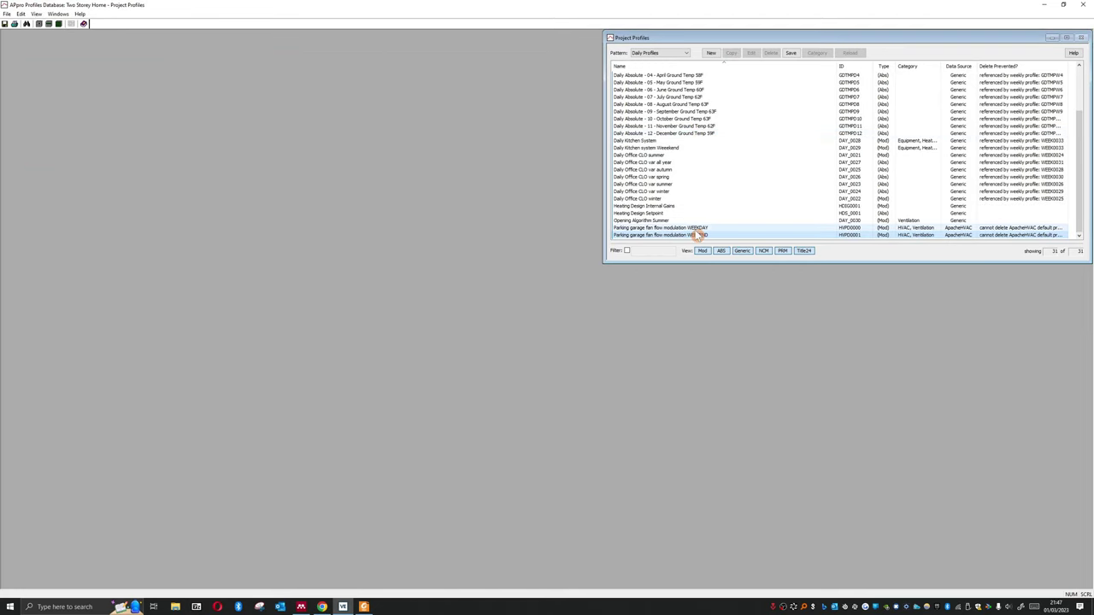
Switch the project profiles list from daily to weekly profiles.
click(671, 220)
click(686, 53)
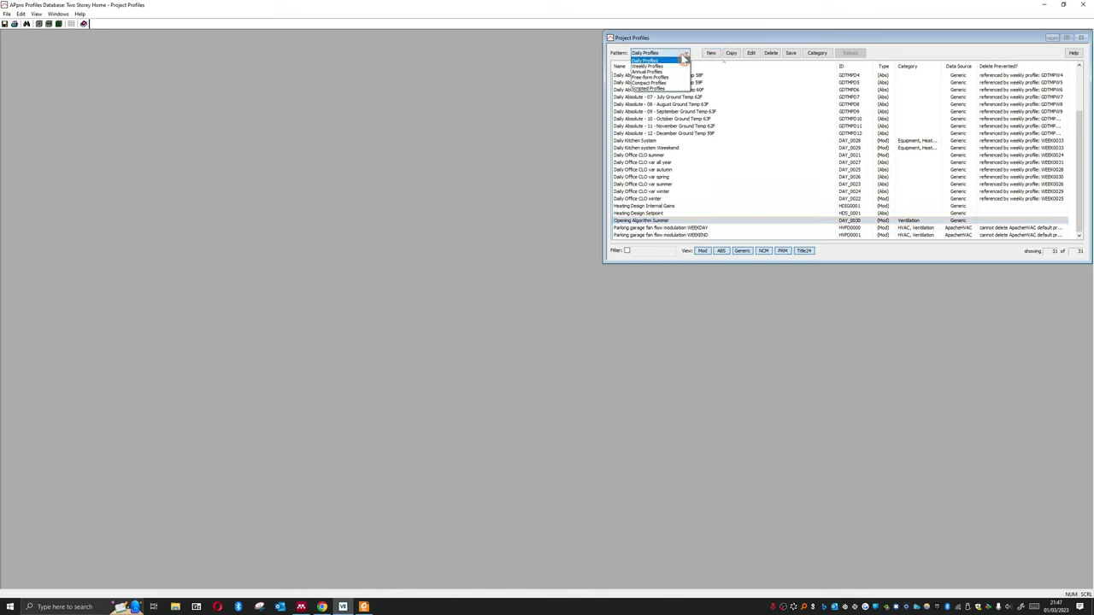
click(678, 67)
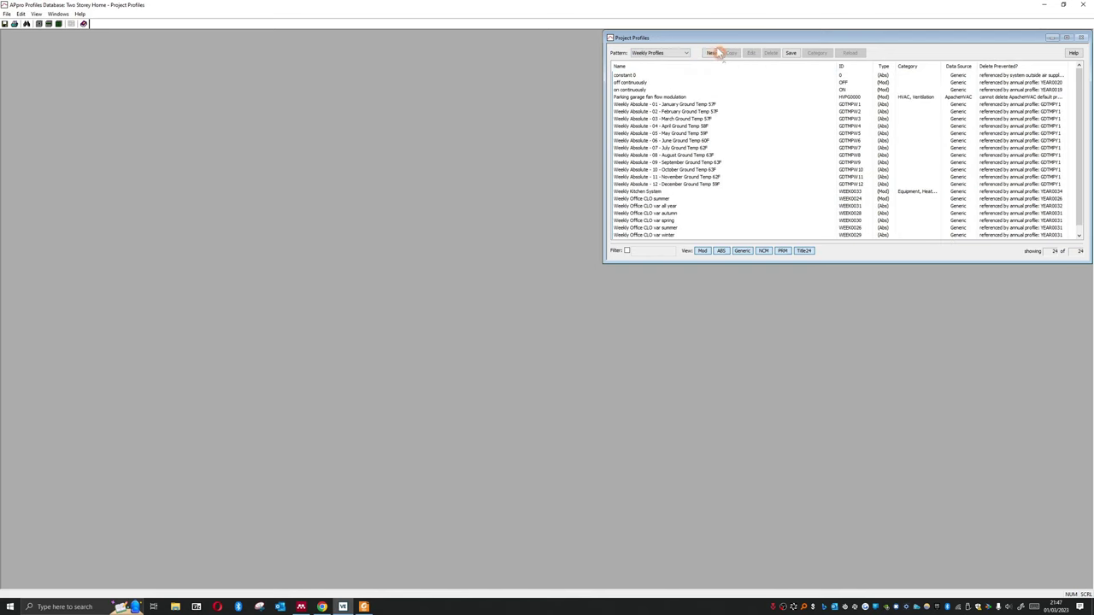
Create a modulating weekly profile named Weekly Window Opening in the Ventilation category and save it.
click(711, 53)
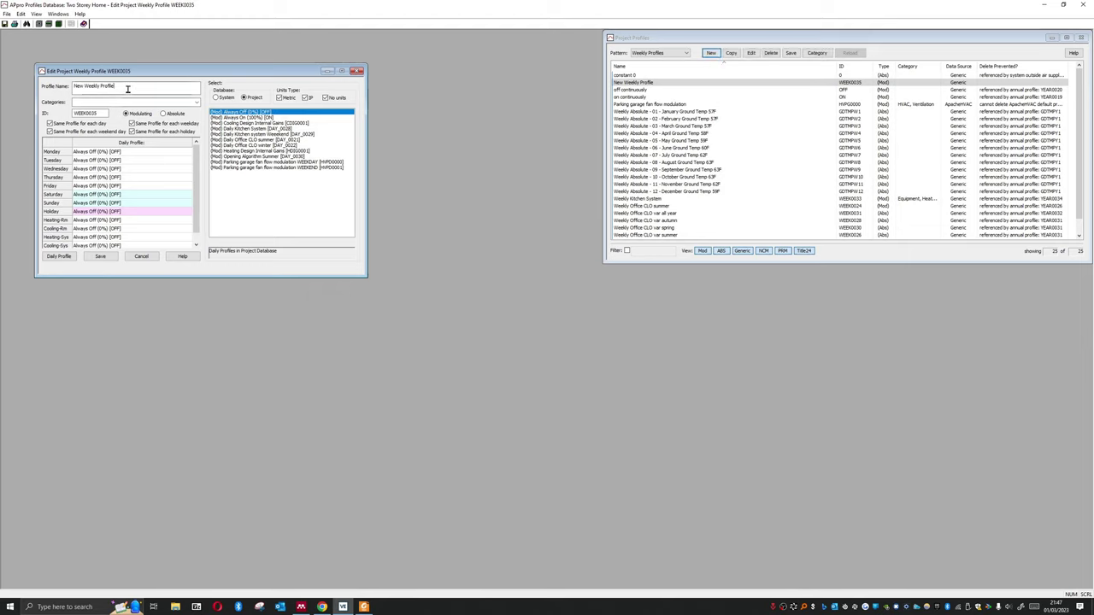
drag(128, 88, 24, 86)
key(BackSpace)
click(196, 103)
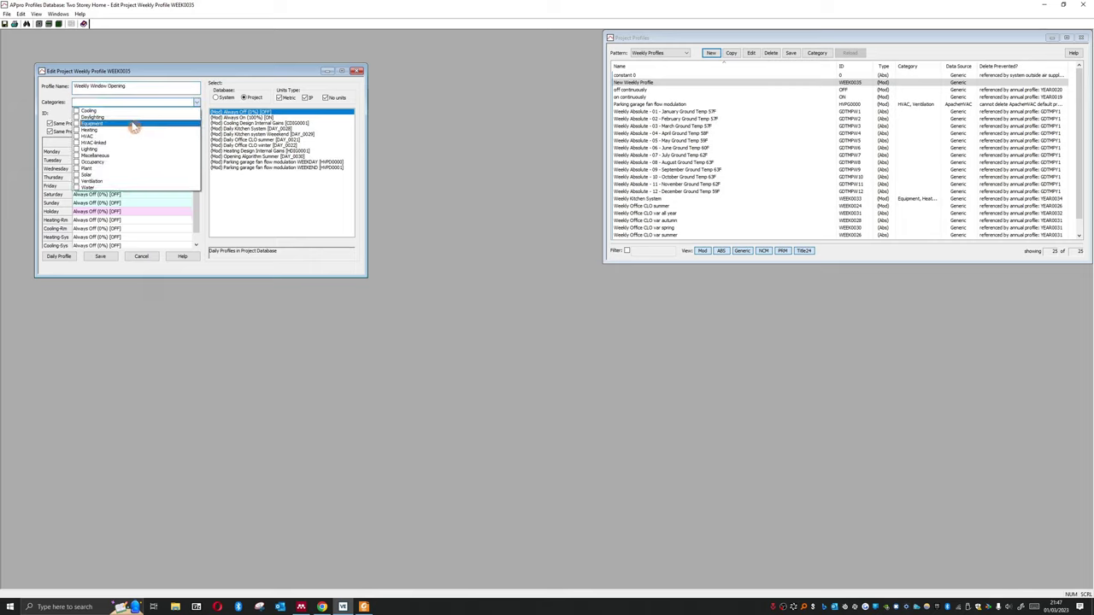
click(88, 181)
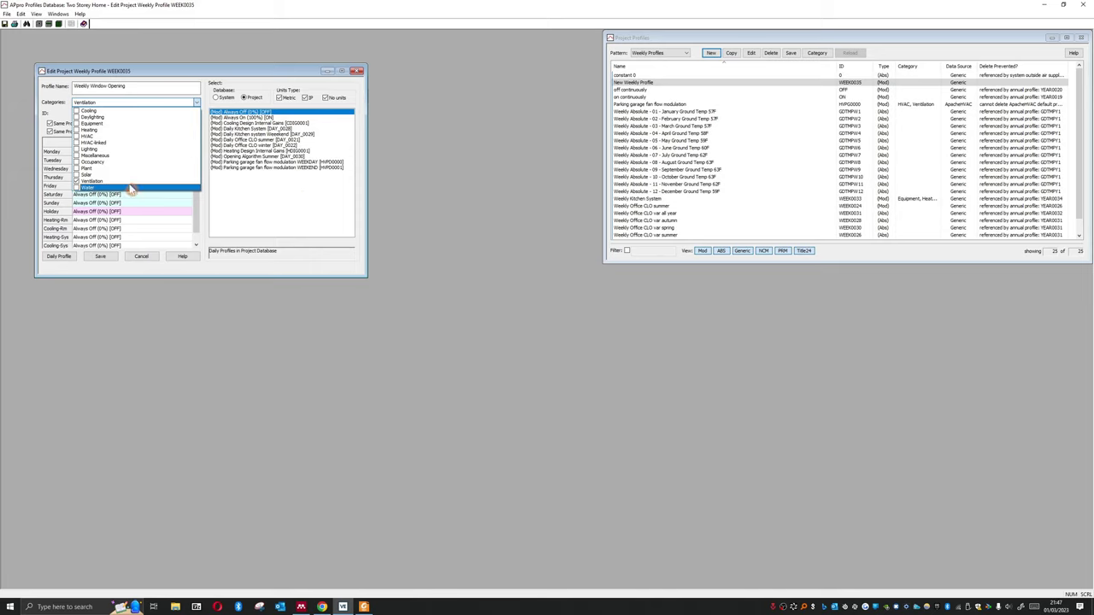
click(255, 163)
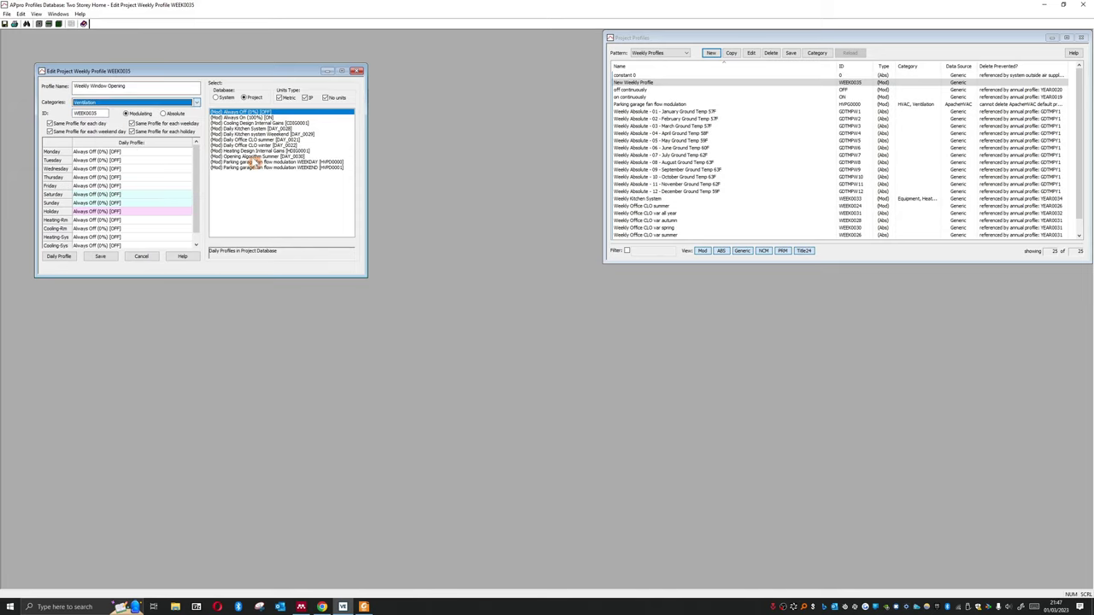
click(254, 162)
click(100, 257)
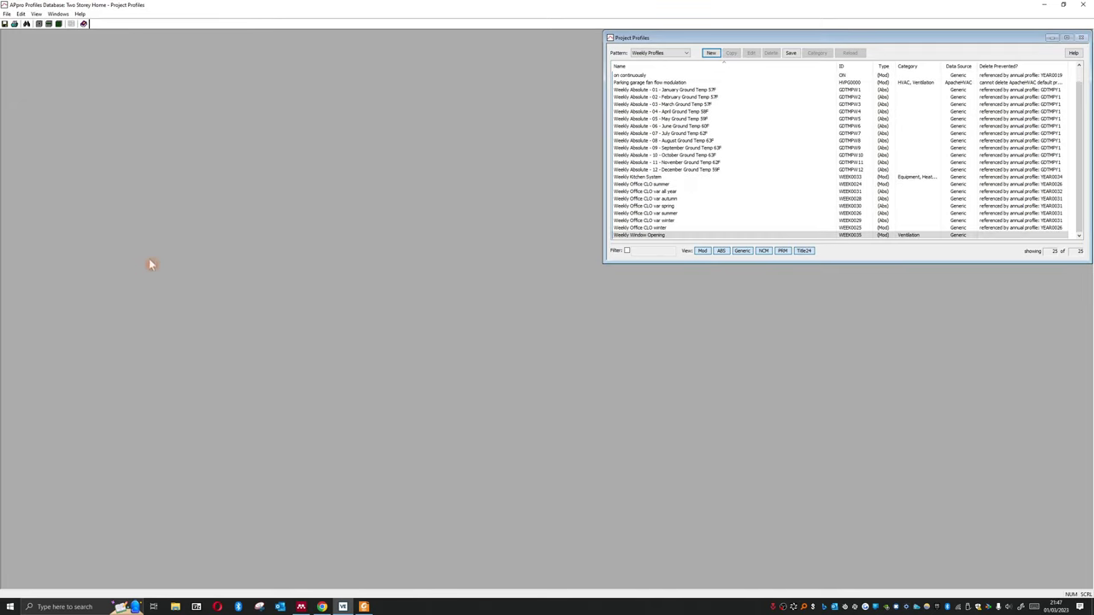
Switch the project profiles to annual and create a profile named Window opening in the Ventilation category.
click(685, 53)
click(672, 53)
click(679, 53)
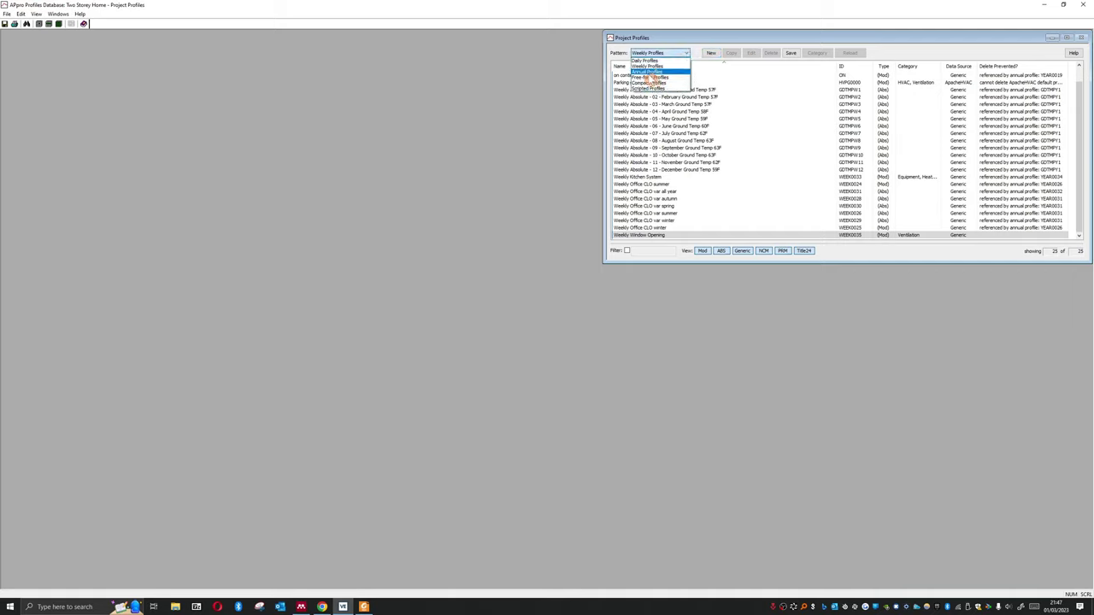
click(654, 74)
click(711, 53)
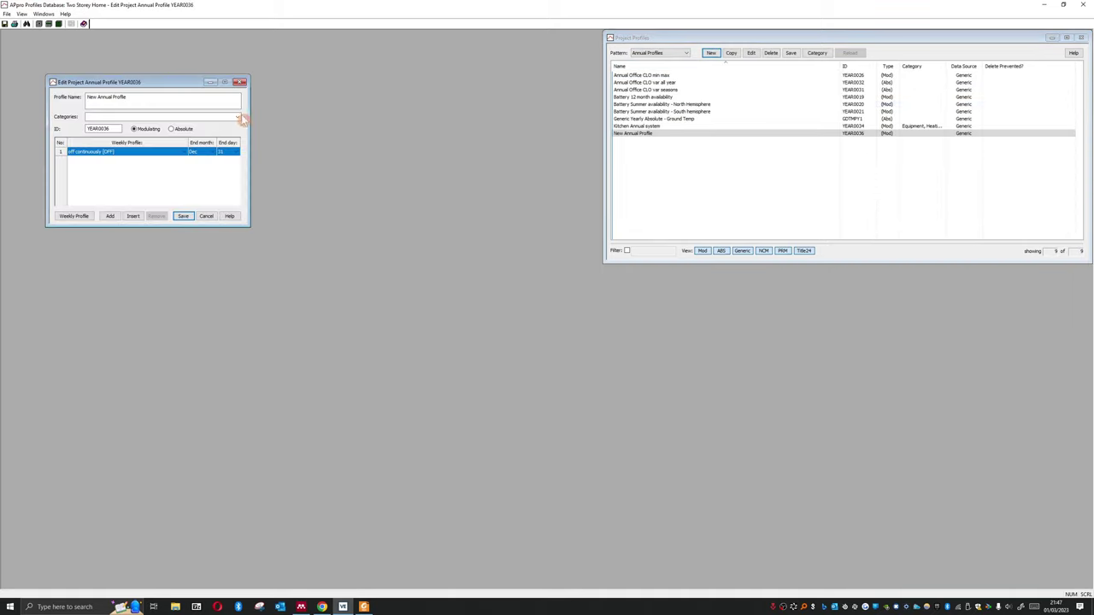
drag(143, 104, 86, 97)
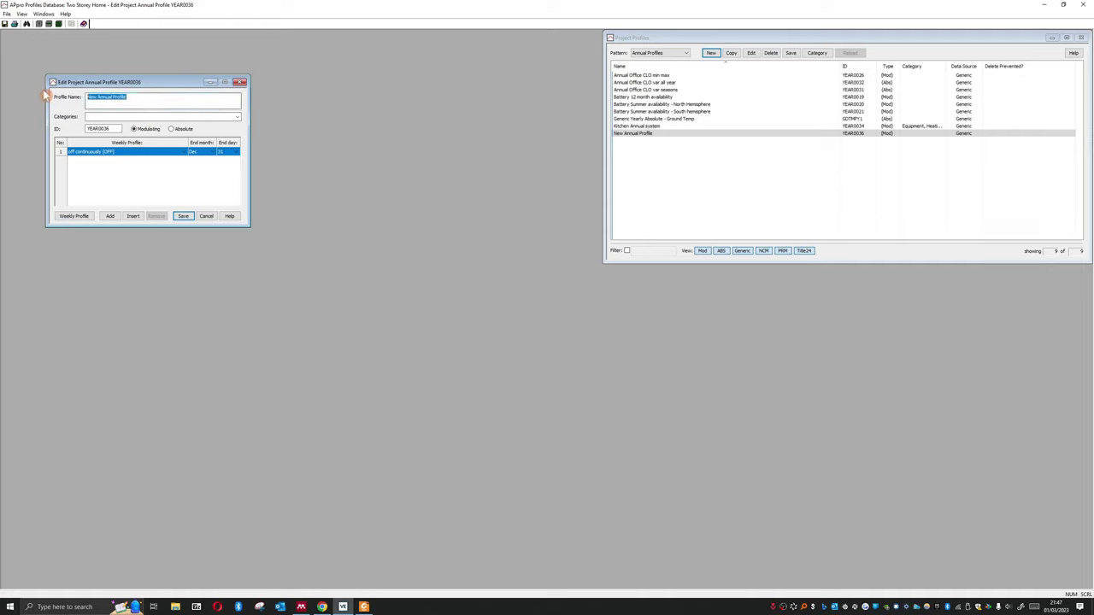
text(Kit)
click(236, 116)
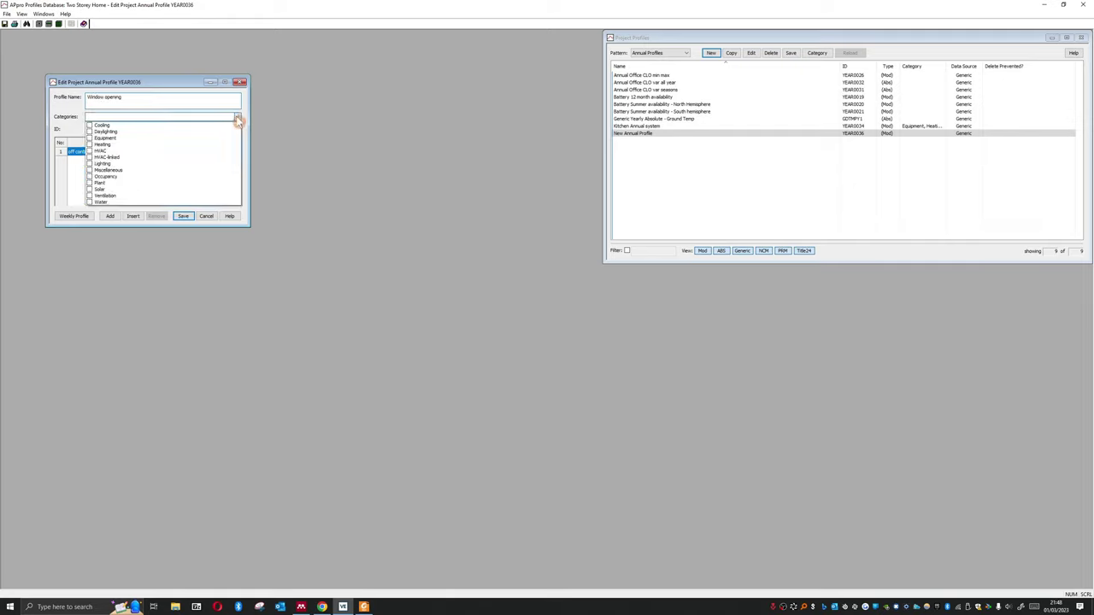
click(104, 196)
Assign the Weekly Window Opening profile to the annual profile's period ending in December and save it.
click(71, 168)
click(99, 151)
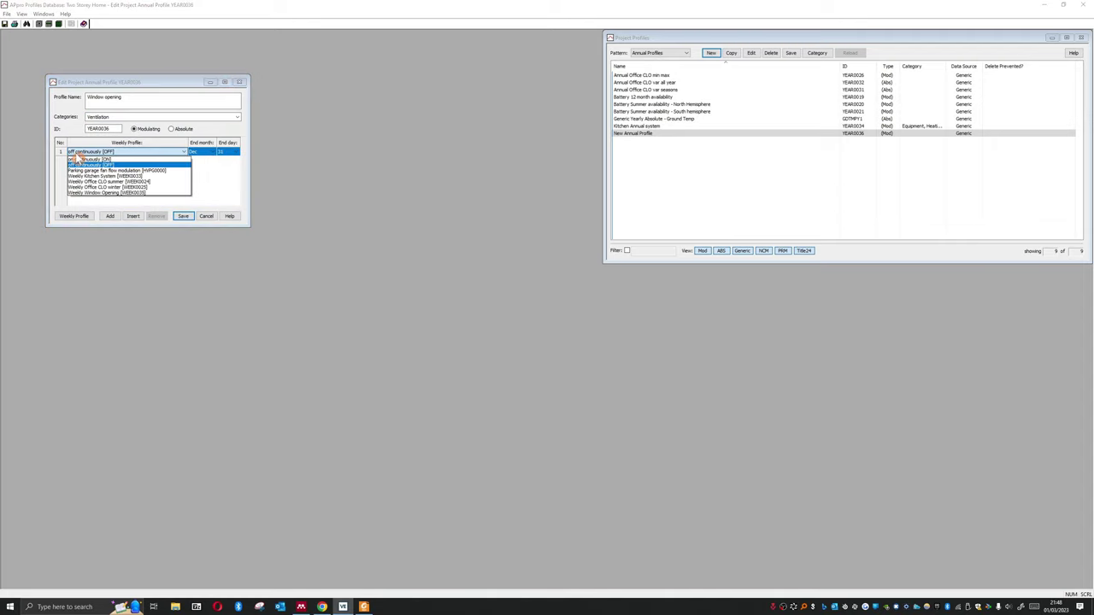
click(138, 196)
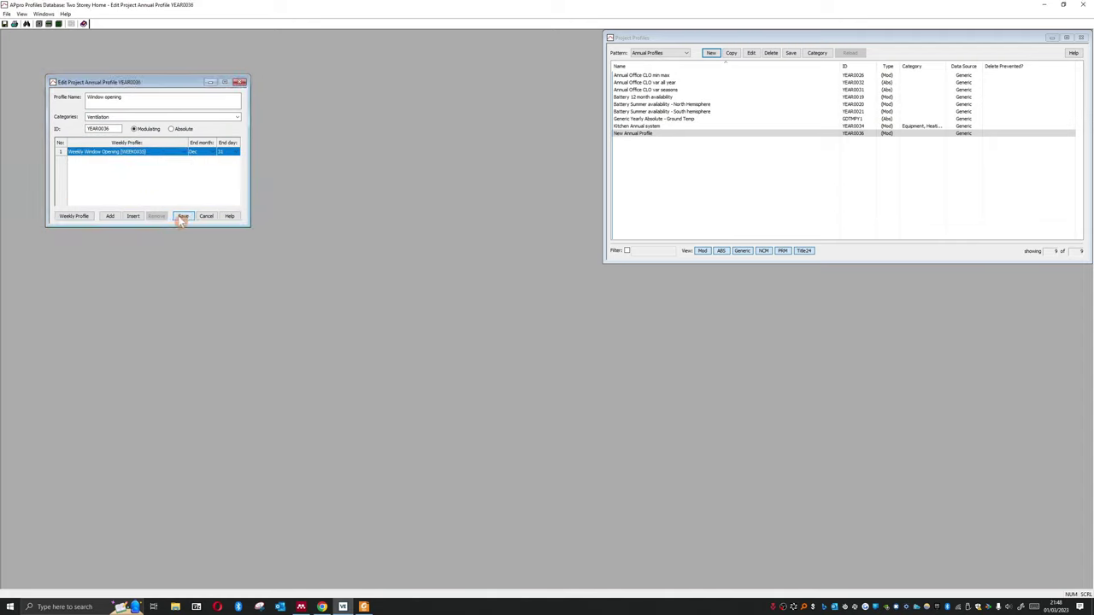
click(182, 217)
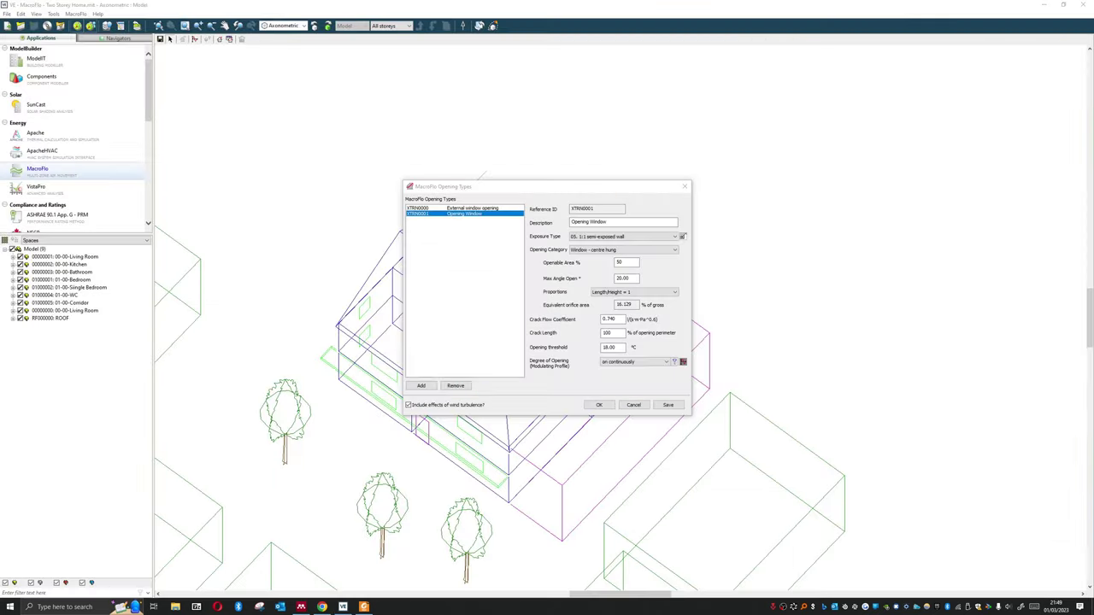
Set Opening Window's degree of opening to the Window opening profile and its threshold to 0 °C, saving the MacroFlo opening types.
click(633, 361)
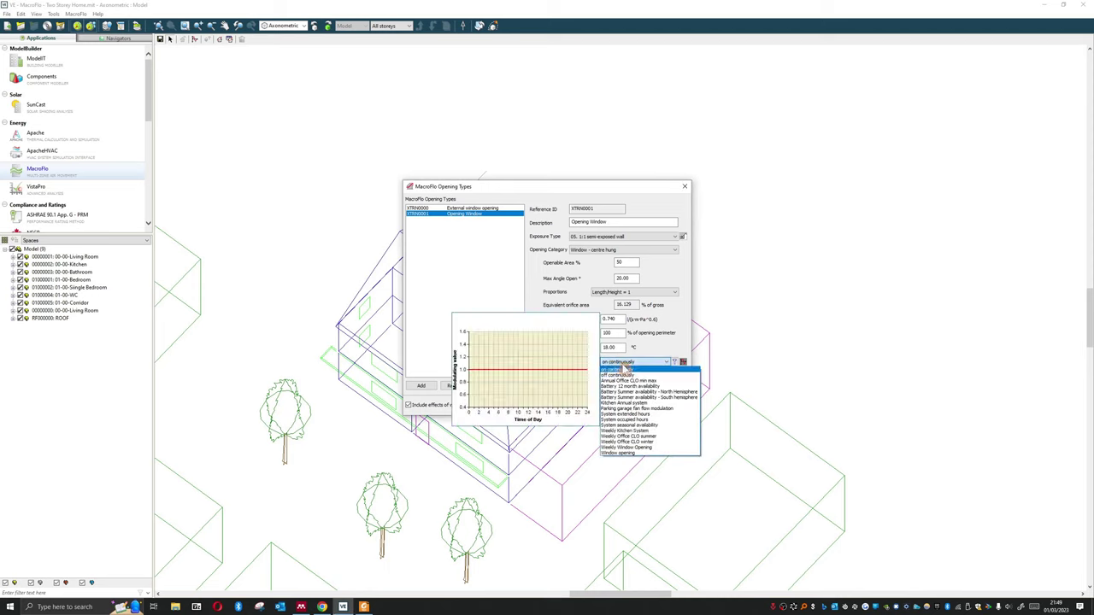
click(626, 454)
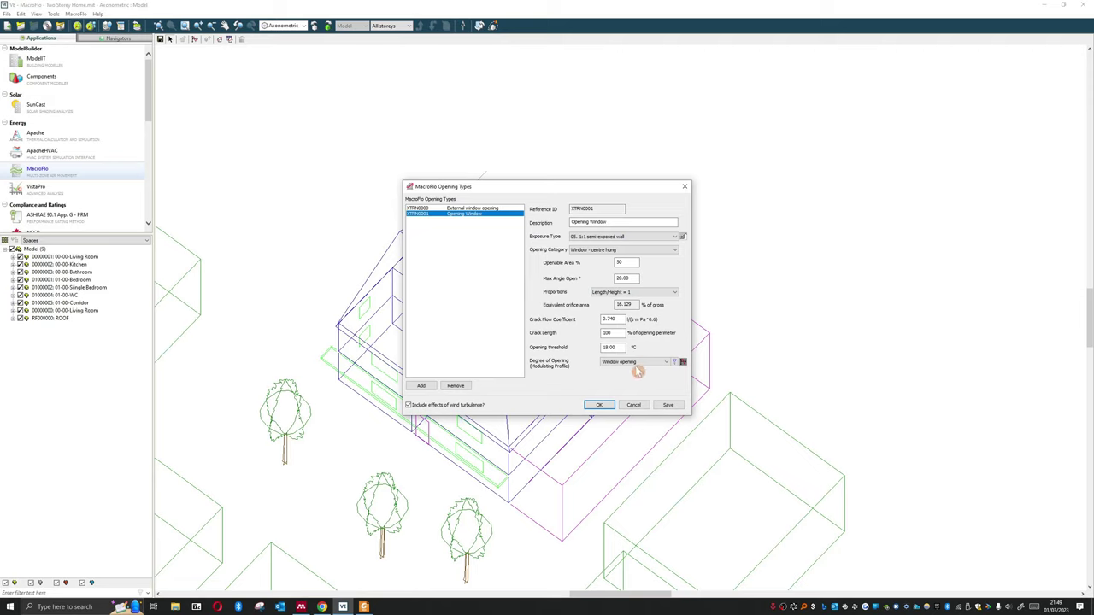
double_click(609, 347)
text(0)
click(669, 405)
click(601, 407)
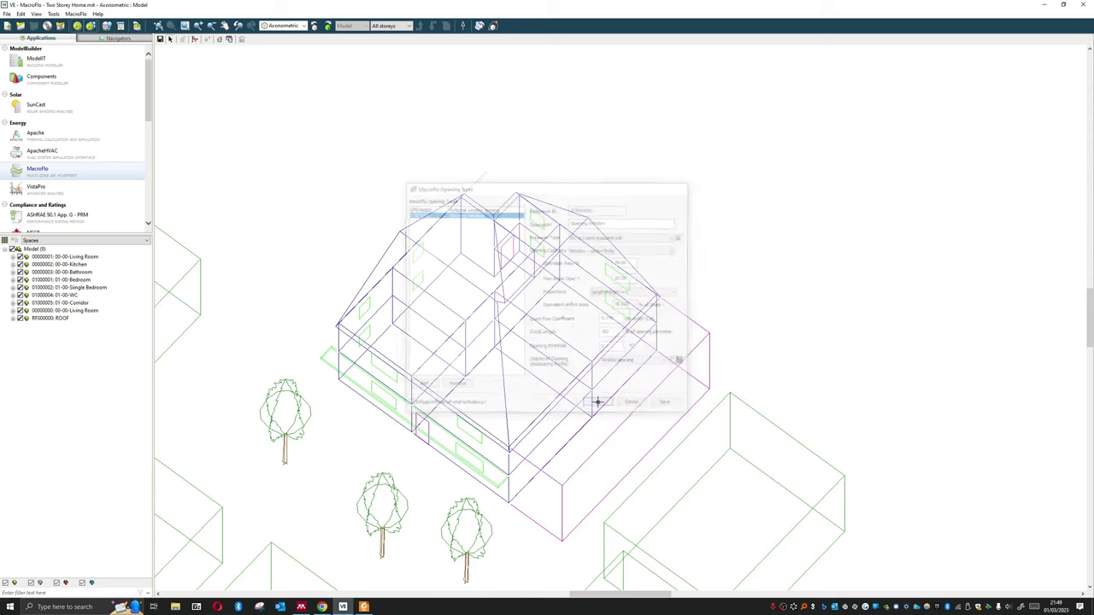
key(ctrl+a)
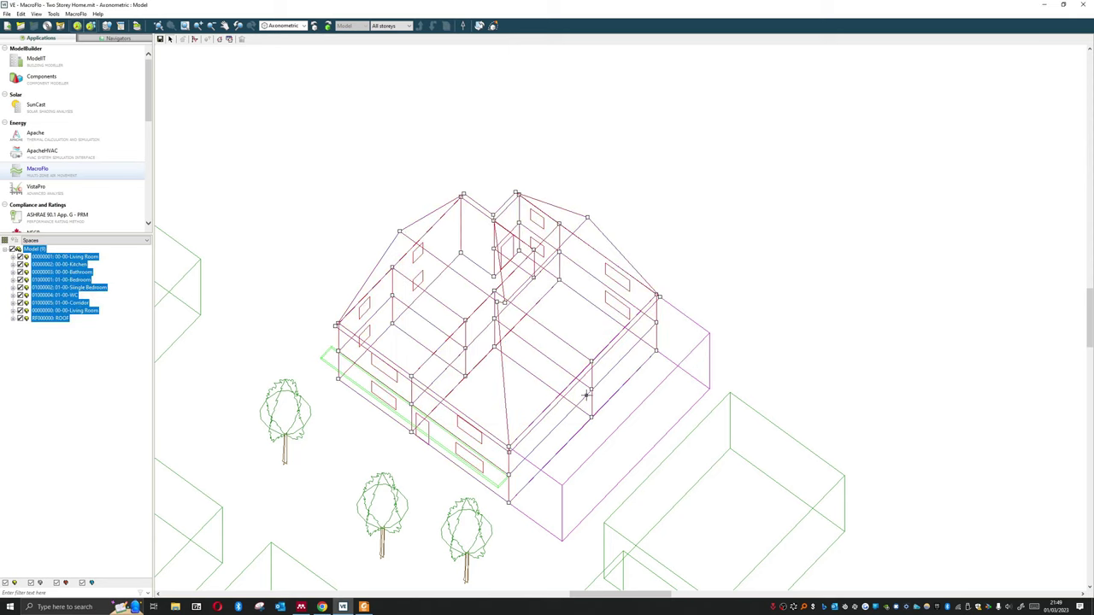
click(669, 278)
key(ctrl+a)
click(701, 285)
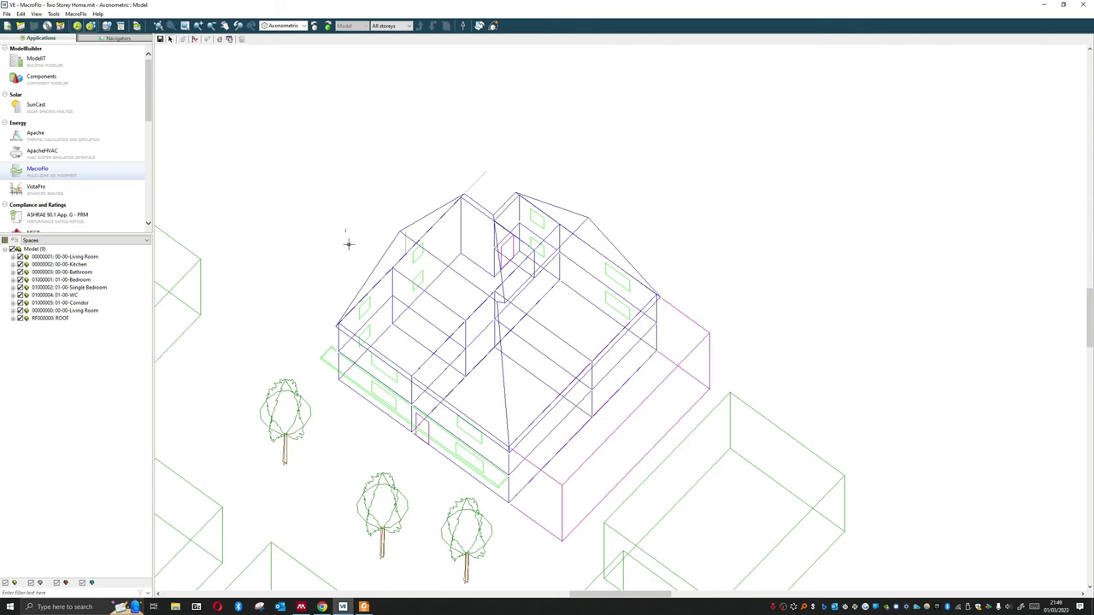
key(ctrl+a)
click(703, 296)
drag(326, 171, 600, 432)
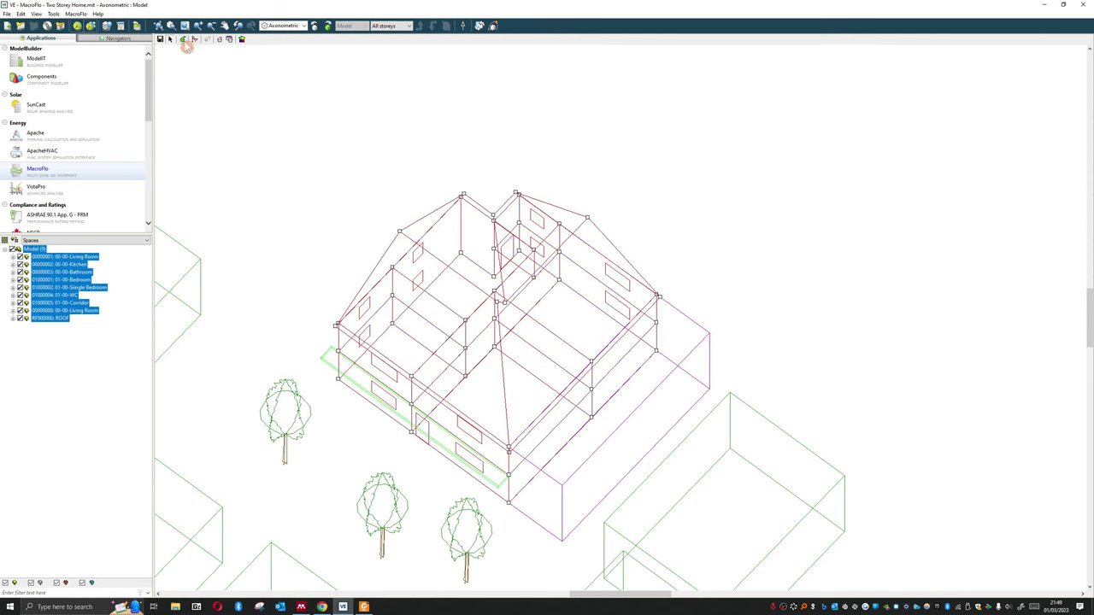
click(501, 115)
click(600, 321)
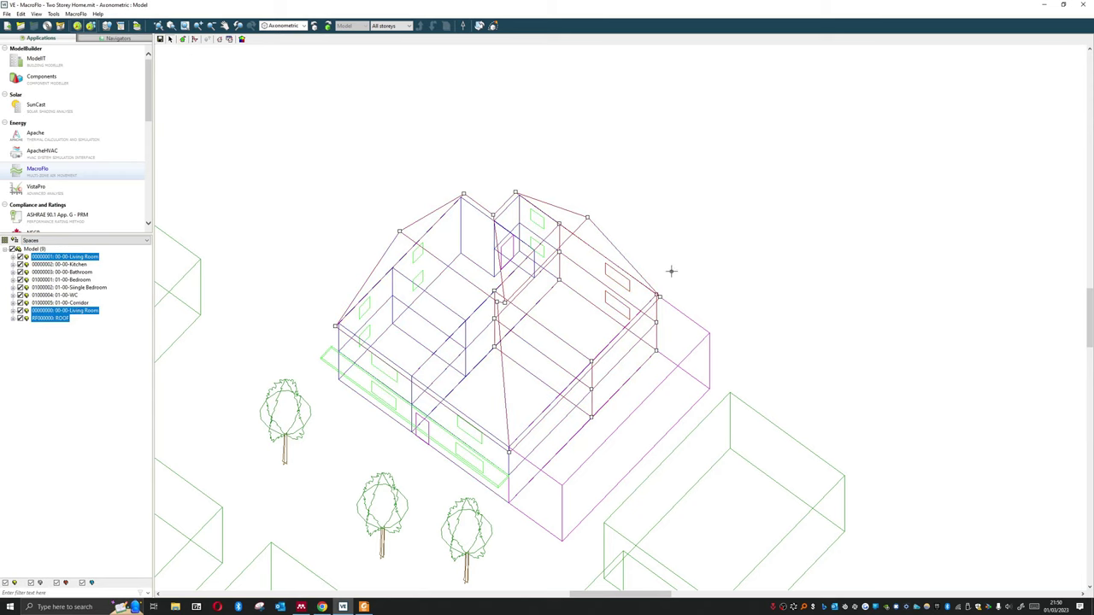
click(588, 350)
click(471, 466)
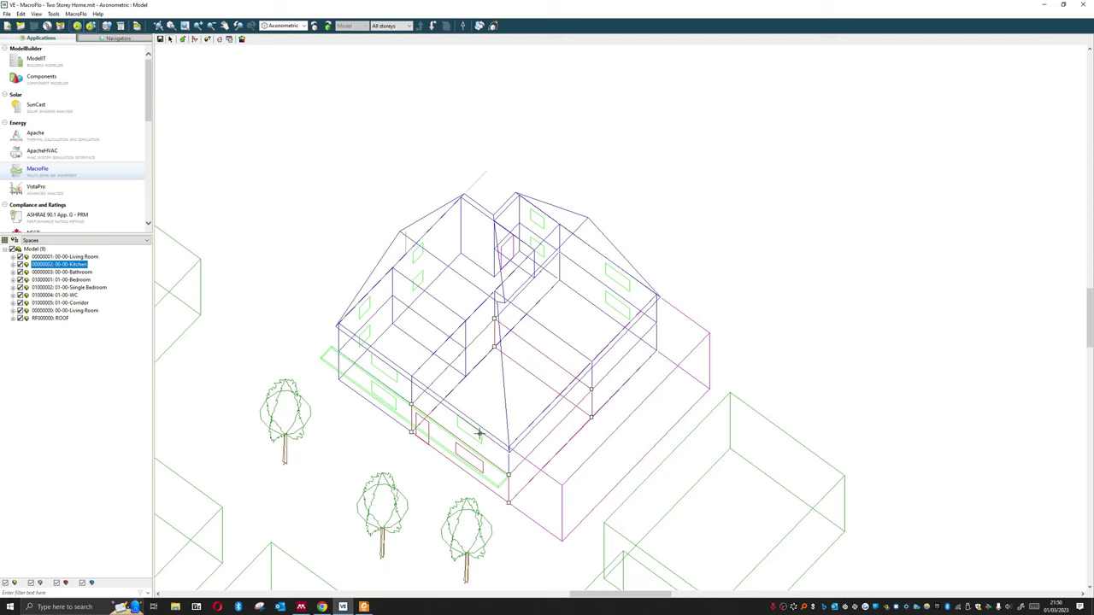
shift+click(634, 293)
click(431, 94)
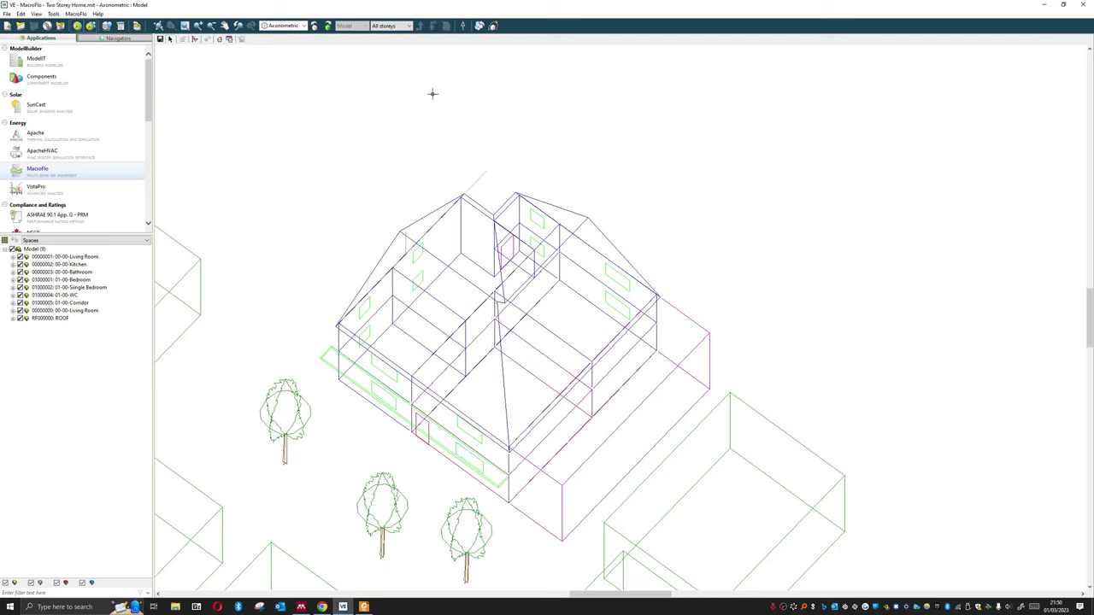
Select the ground-floor kitchen and bathroom and replace their external glazing's External window opening type with Opening Window.
click(446, 431)
shift+click(457, 440)
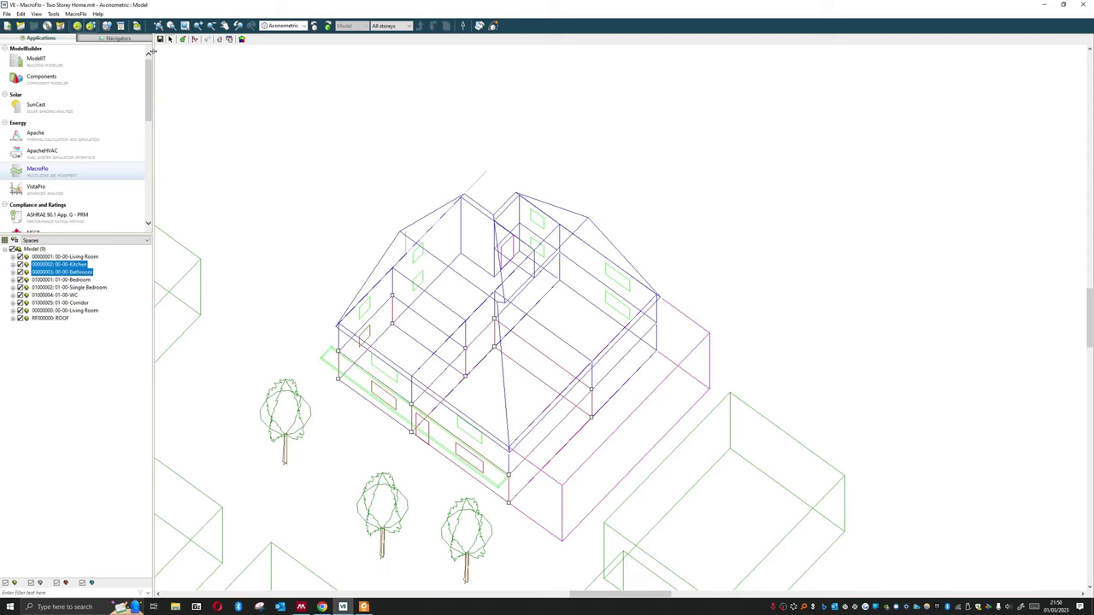
click(206, 41)
click(184, 40)
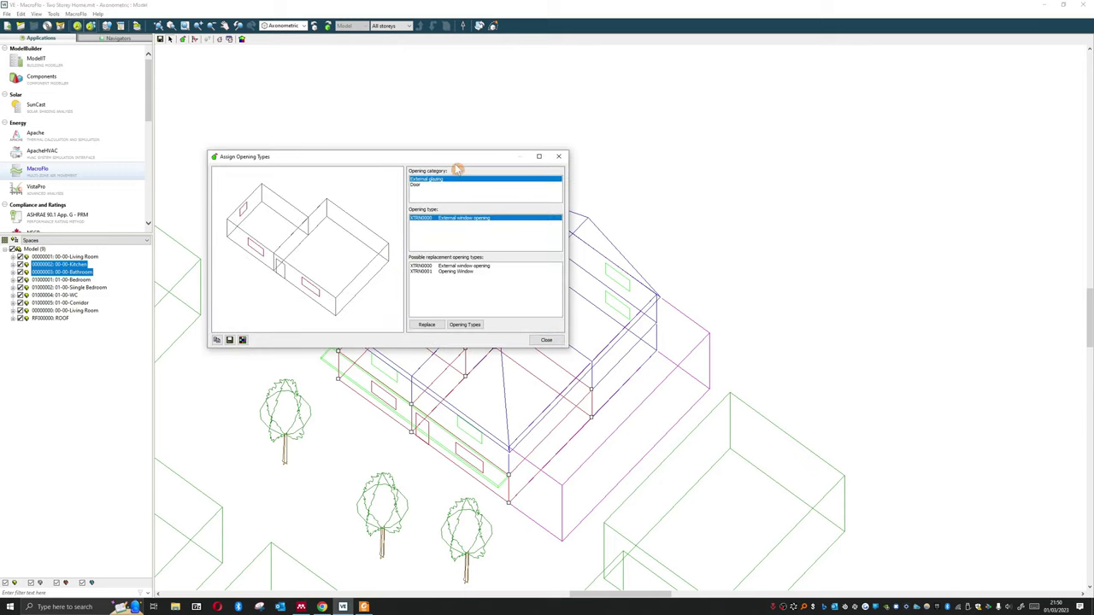
click(462, 265)
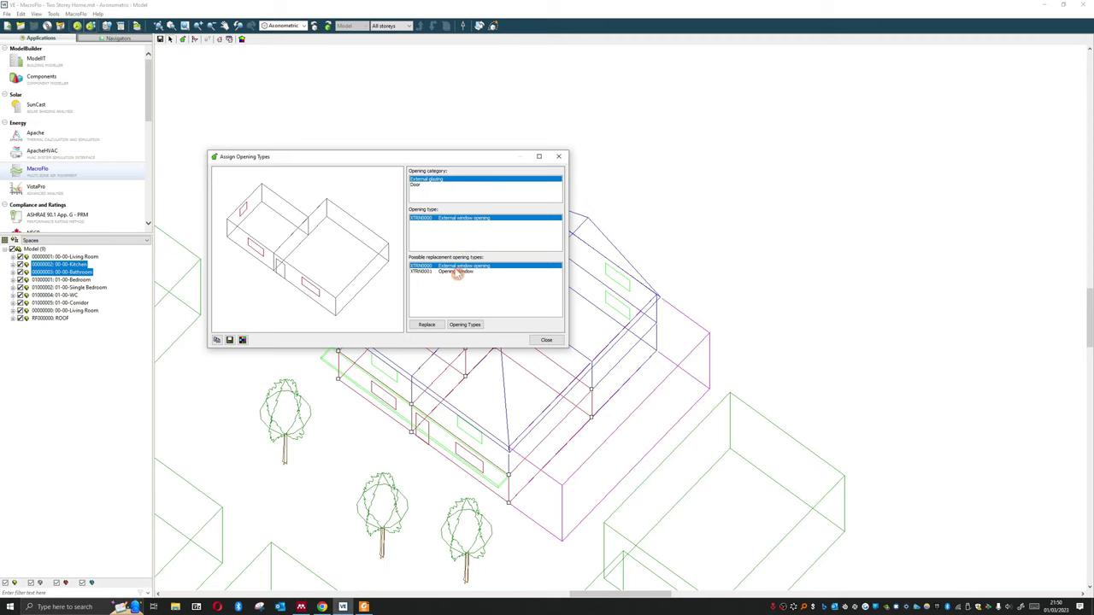
click(457, 272)
click(427, 324)
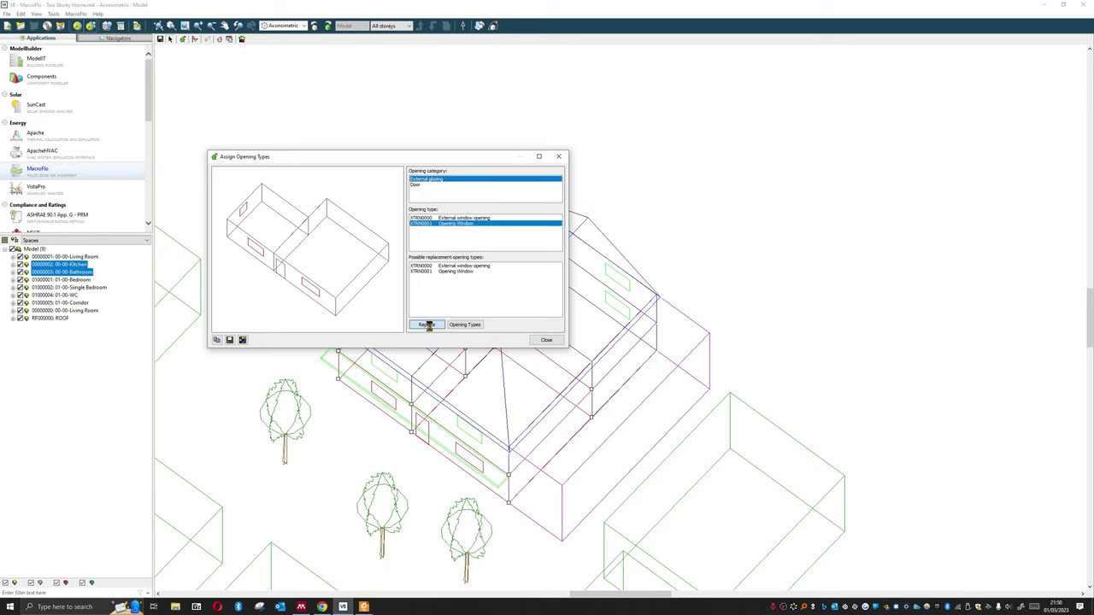
click(546, 341)
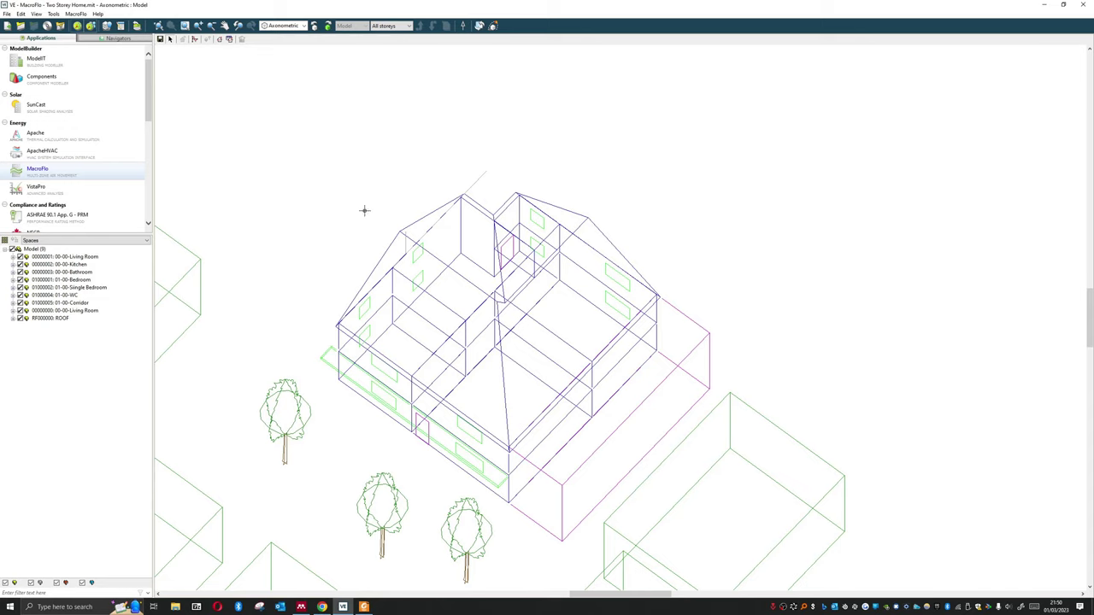
Enable the MacroFlo link in Apache's dynamic simulation settings and try to start the simulation with the existing results file name.
click(84, 139)
click(111, 135)
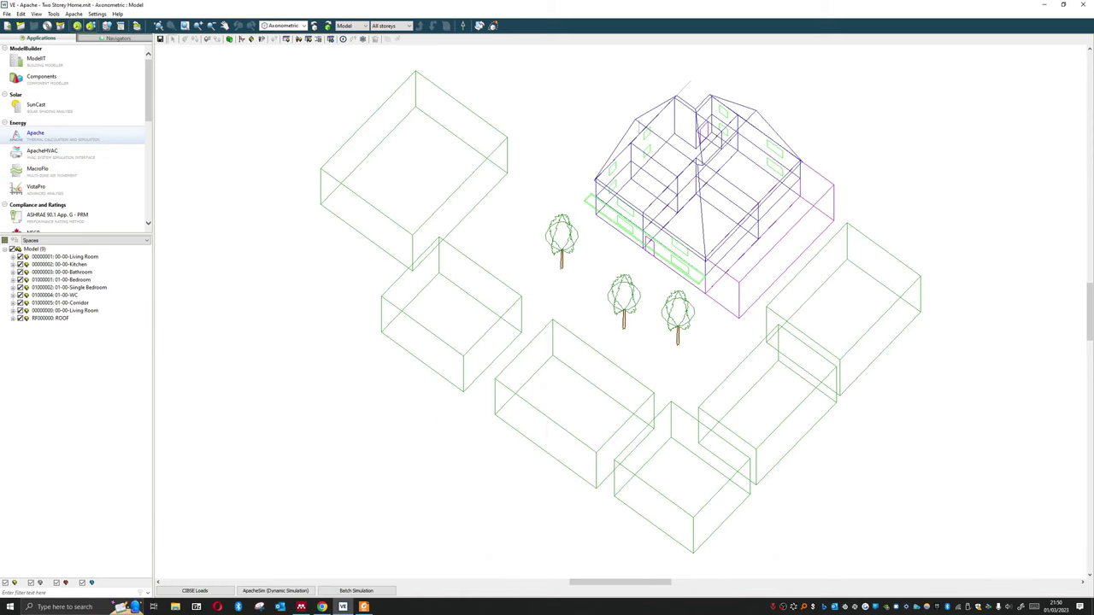
click(275, 591)
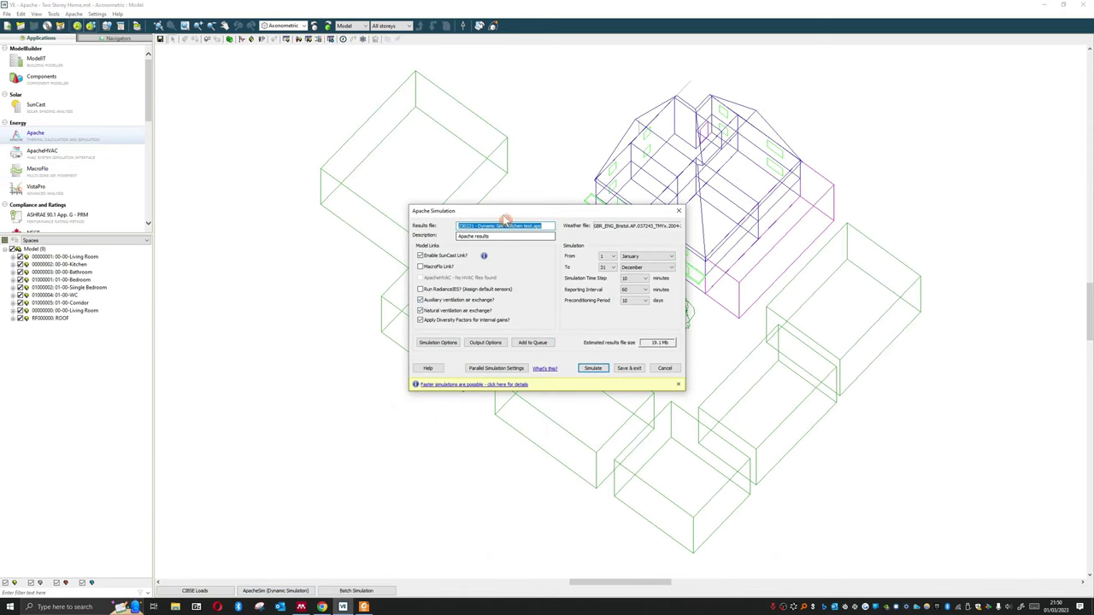
click(435, 267)
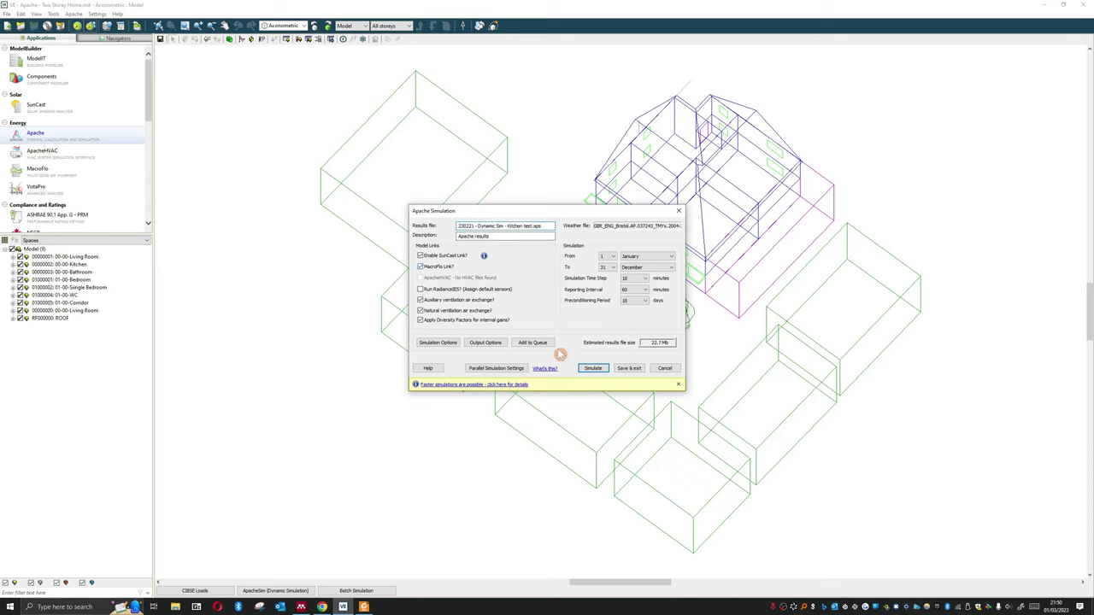
click(598, 373)
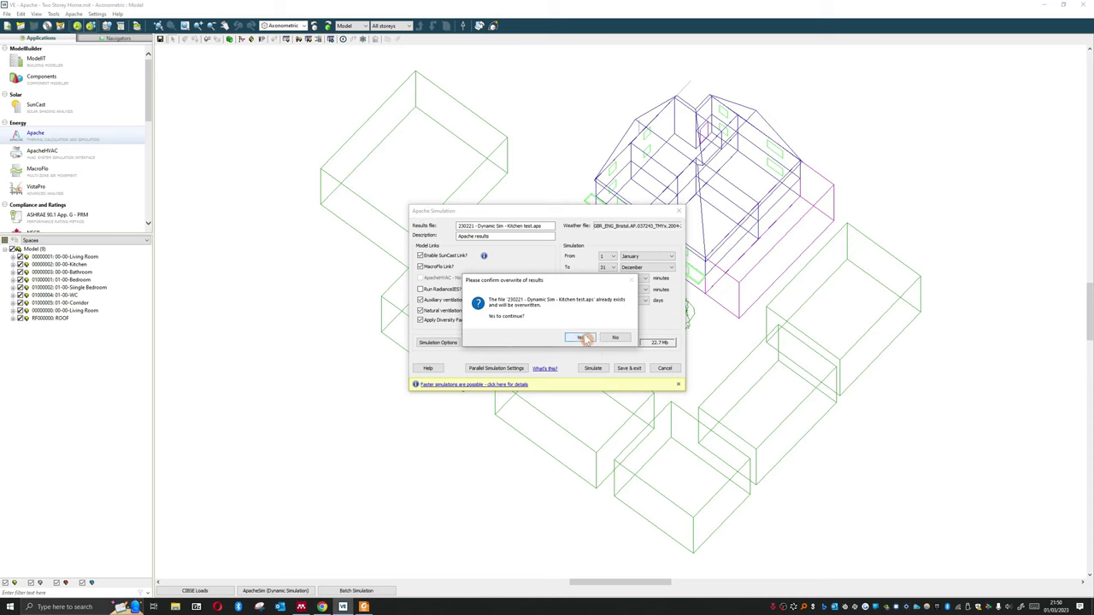
click(582, 337)
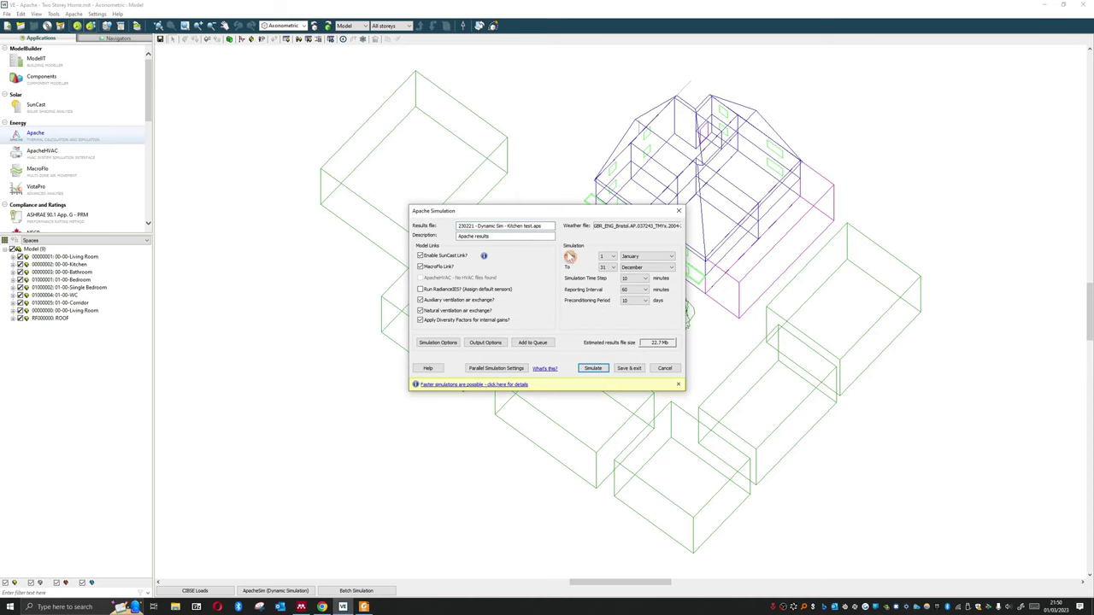
Rename the results file as 230301 - Dynamic Sim - Macroflo test.aps and run the dynamic simulation.
click(473, 225)
key(BackSpace)
text(30)
click(587, 245)
text(Macroflo)
click(605, 370)
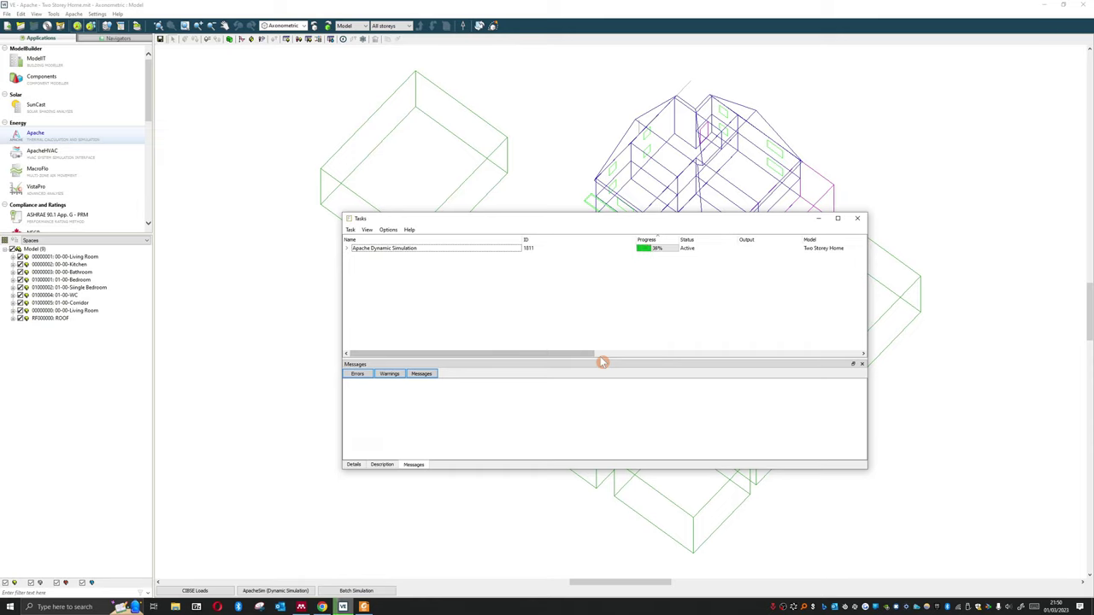
Minimise the simulation tasks window and open the Macroflo test results in VistaPro.
click(347, 248)
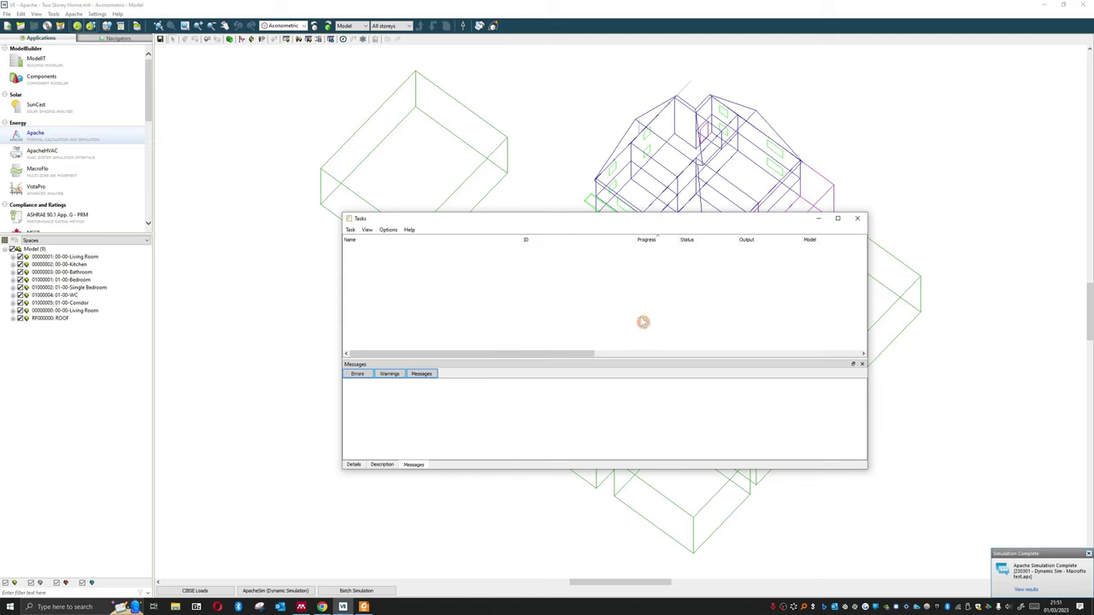
click(819, 220)
click(1024, 589)
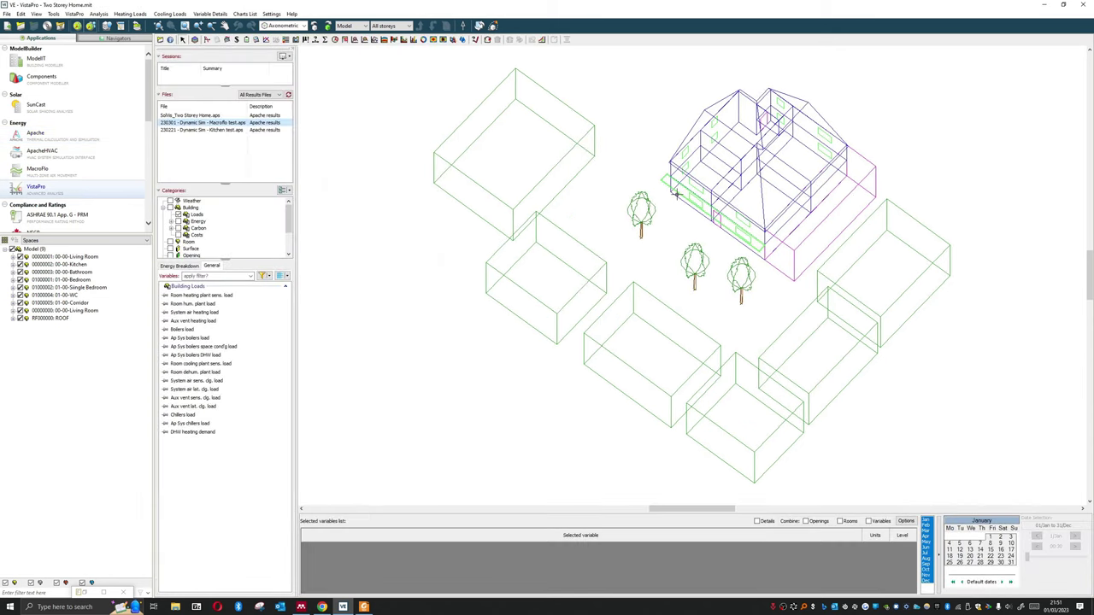
scroll(559, 306, up, 6)
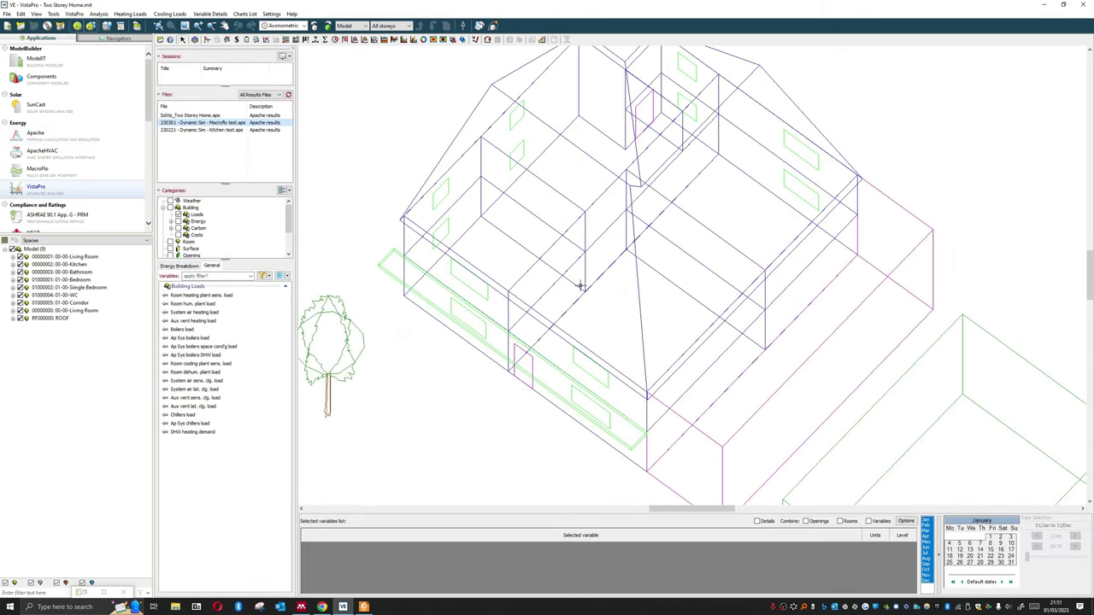
Display the Macroflo test results as a 3D airflow view of the model, looking down on the house's windows.
click(228, 127)
click(488, 39)
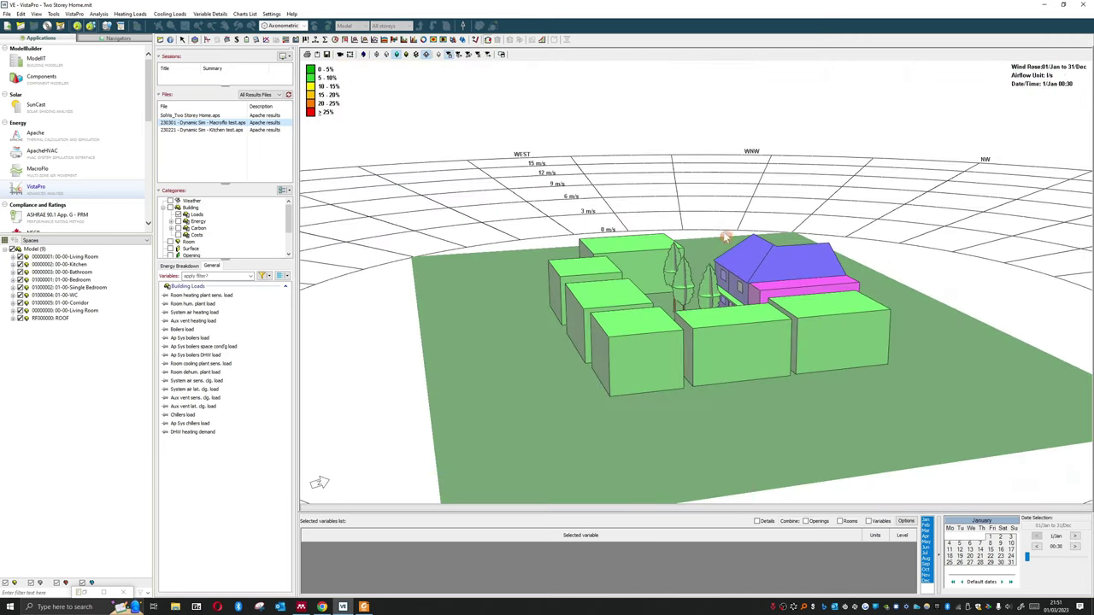
middle_drag(725, 237, 587, 195)
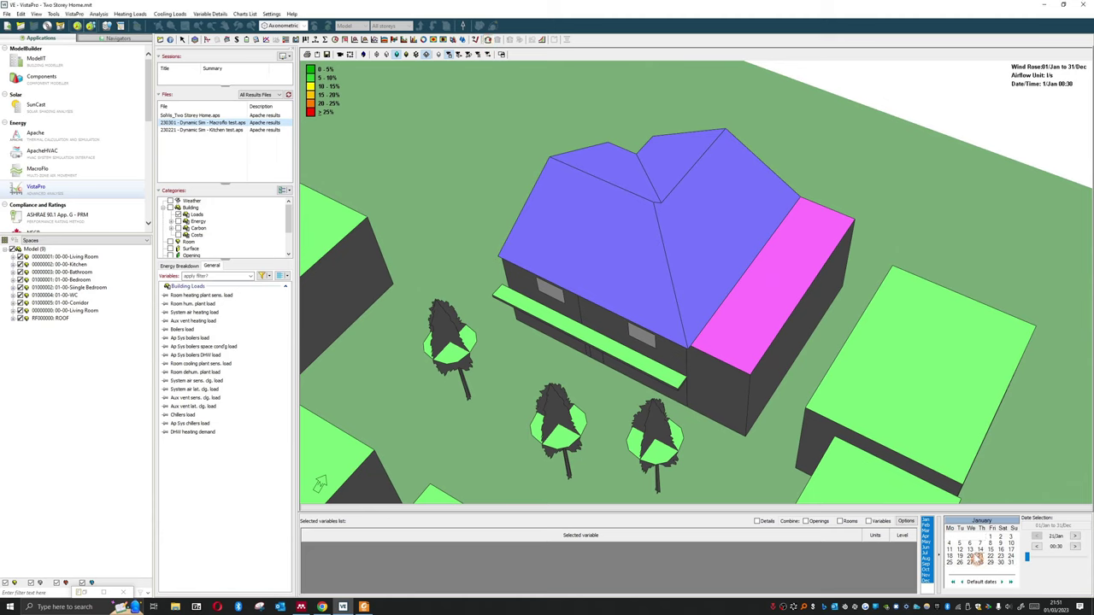
click(925, 552)
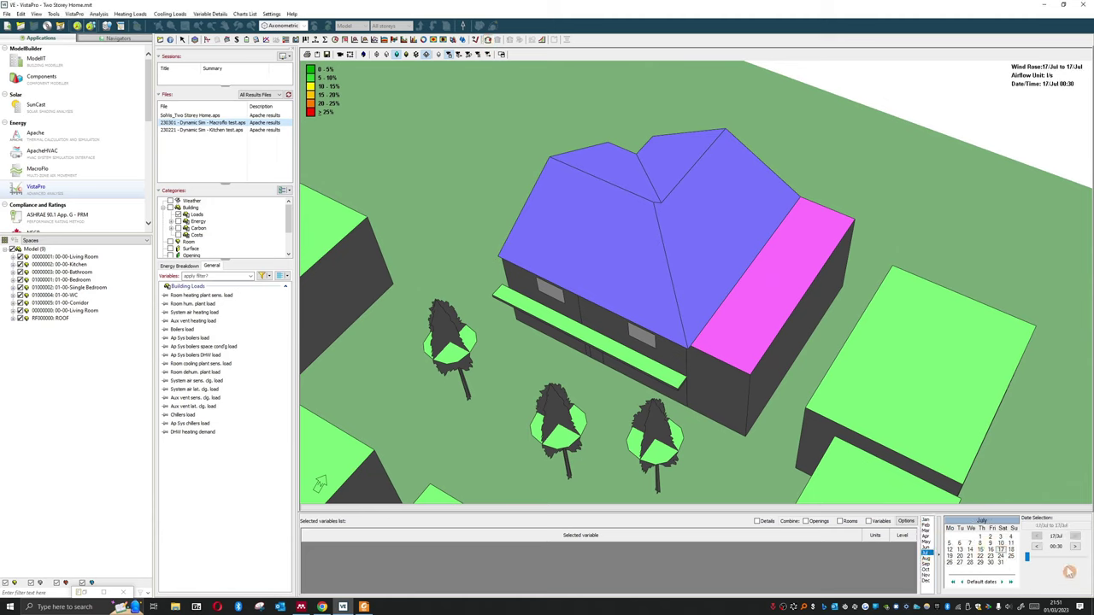
click(1037, 557)
click(1033, 558)
click(927, 548)
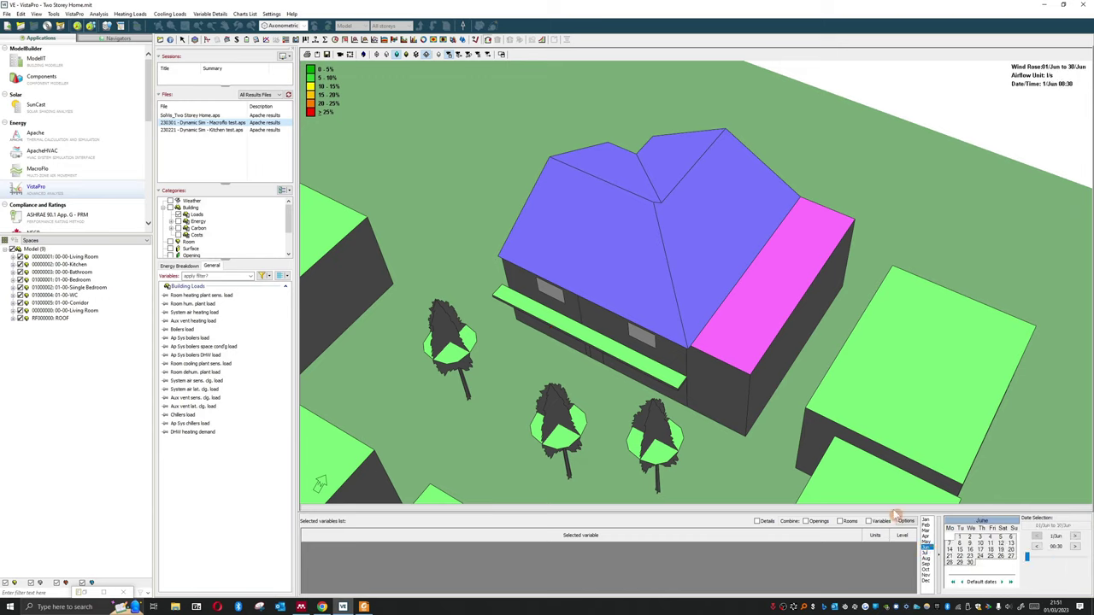
Set the airflow view to 22 July at 07:30 and show the ground-floor windows up close.
click(926, 553)
click(981, 558)
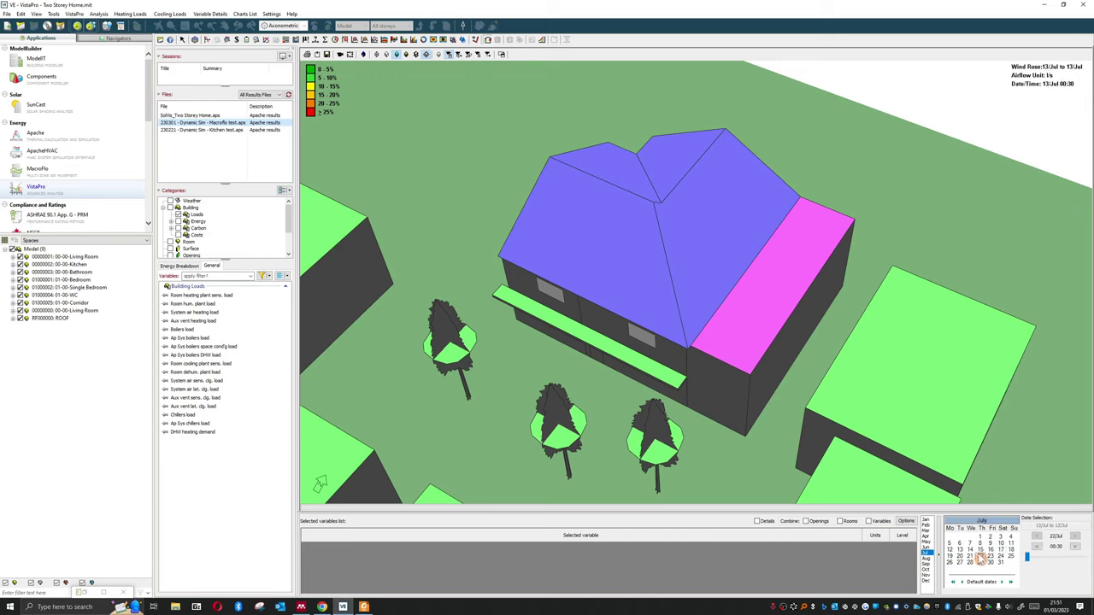
click(1031, 561)
drag(1042, 561, 1049, 563)
scroll(628, 398, up, 5)
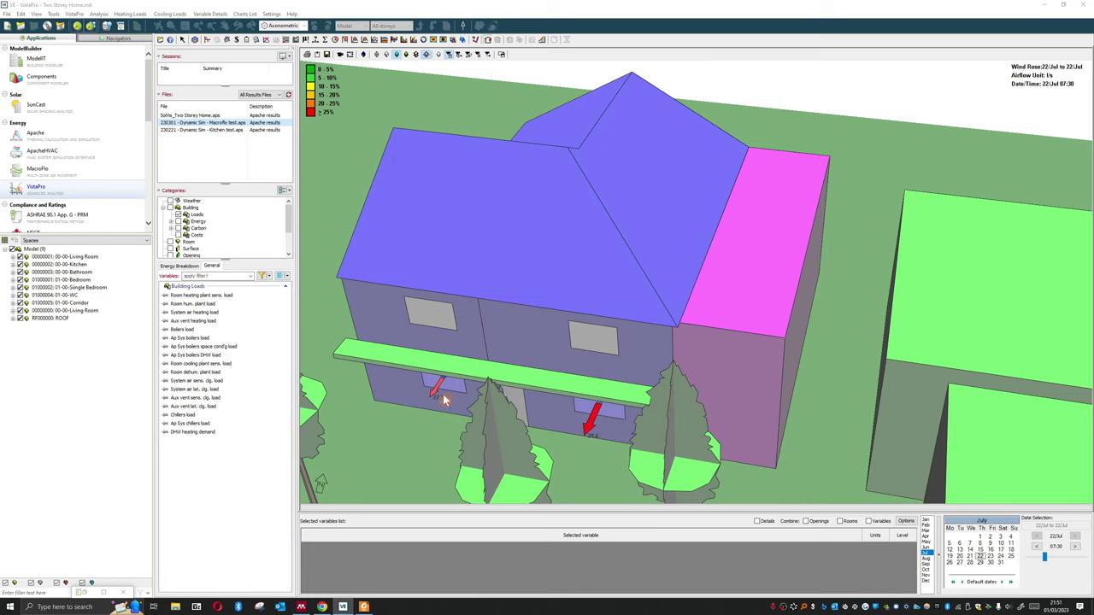
Compare the airflow through the ground-floor windows at 06:30 and 07:30 on 22 July.
click(1036, 555)
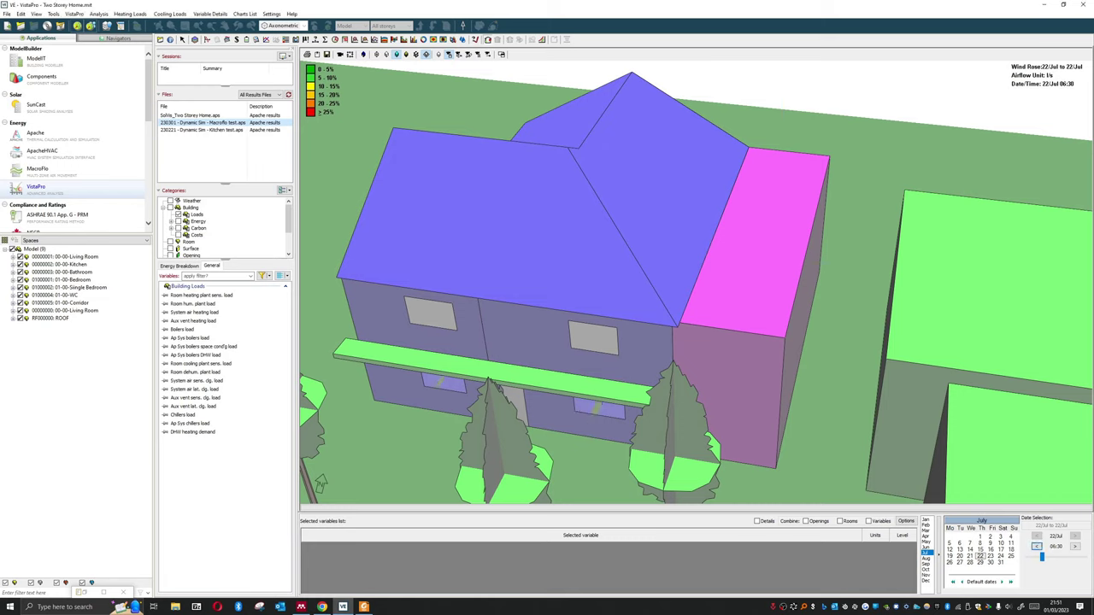
click(1076, 548)
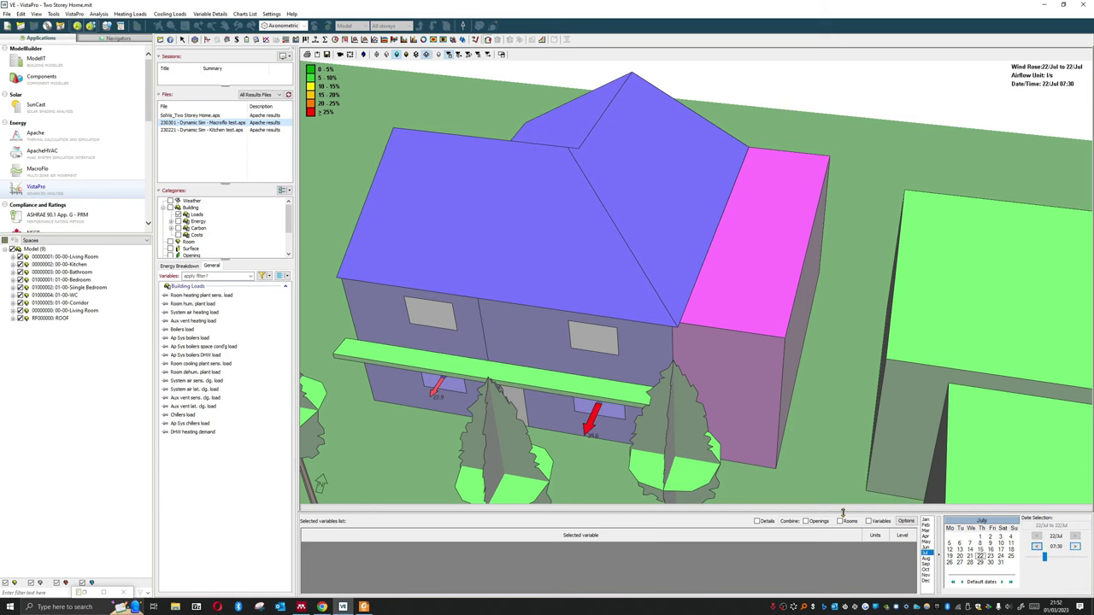
middle_drag(603, 429, 532, 434)
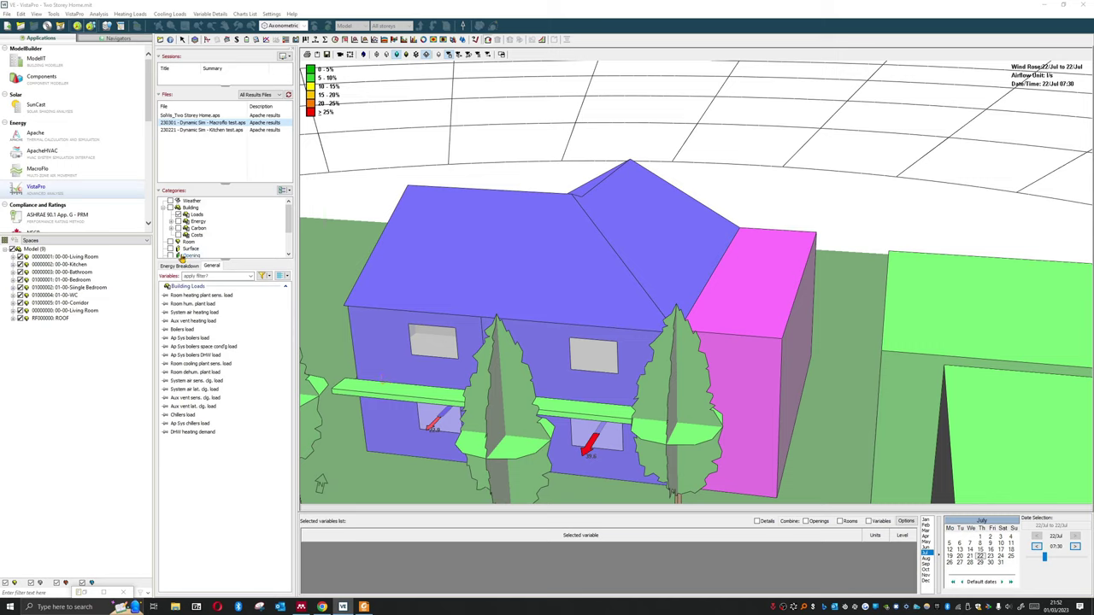
Plot the 00-00-Kitchen air temperature for 22 July and read its values near the morning low and the rise after it.
click(75, 265)
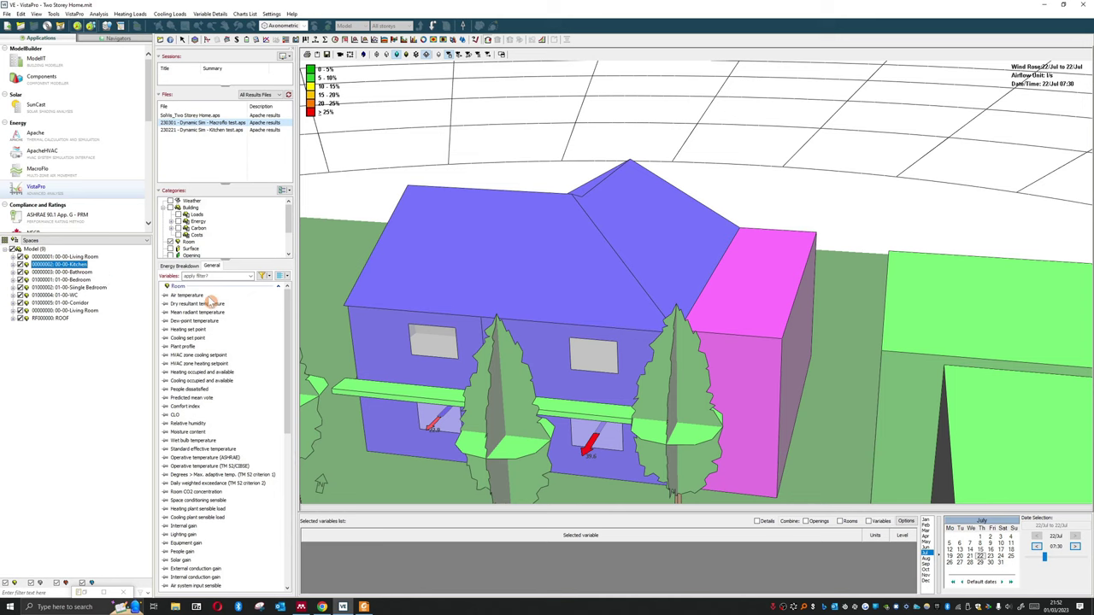
click(275, 40)
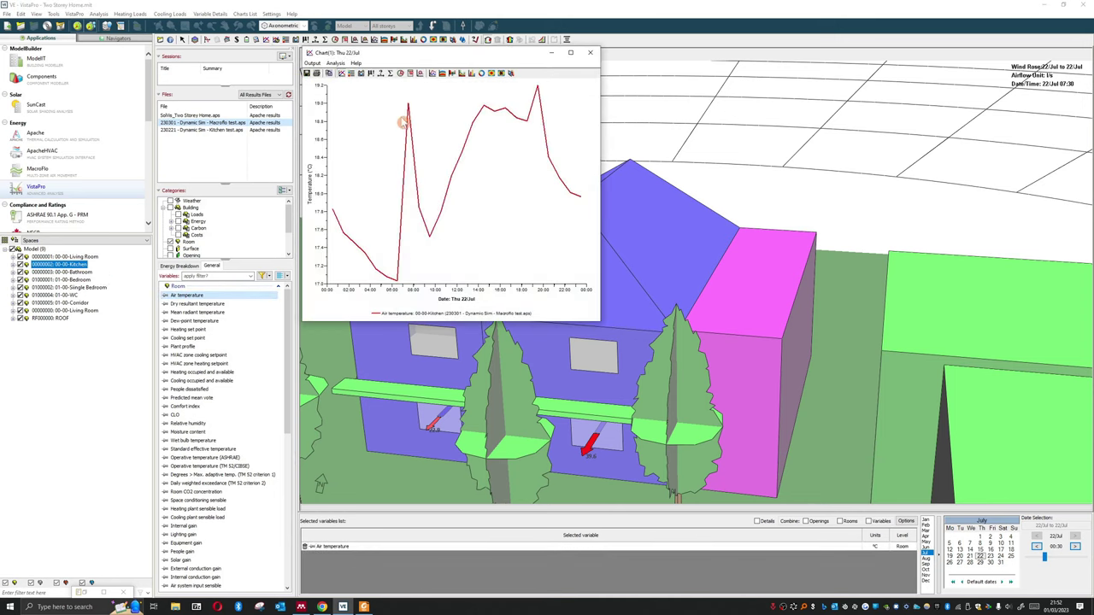
click(401, 123)
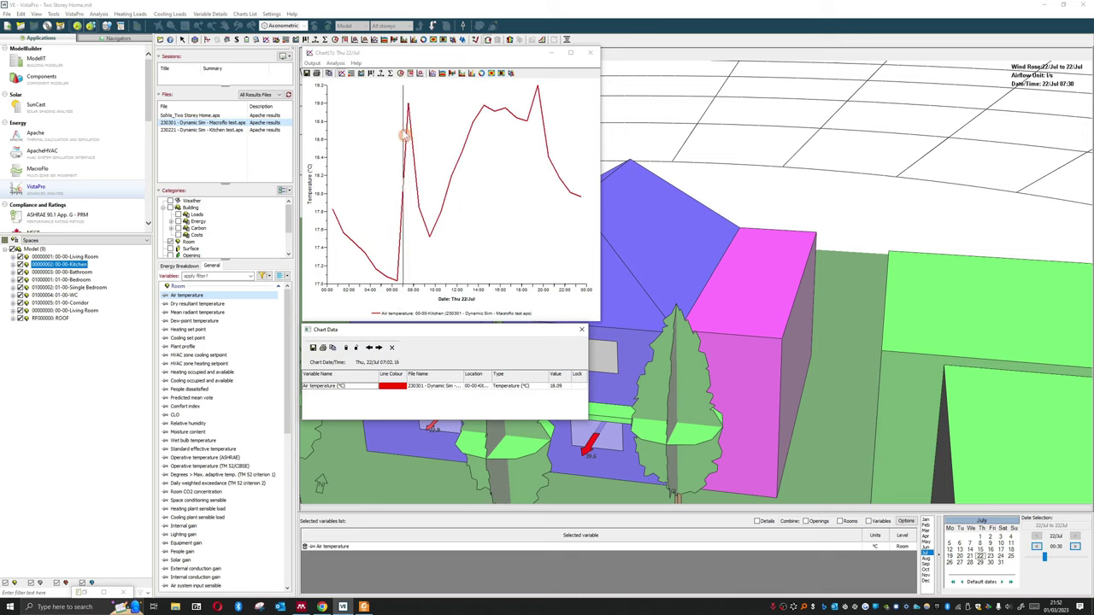
click(397, 287)
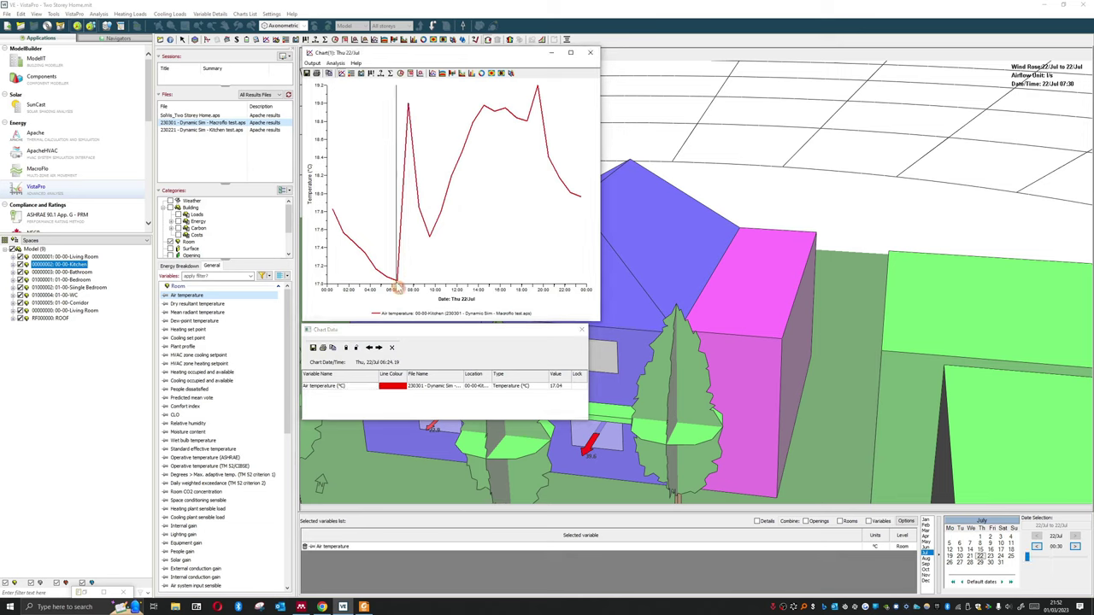